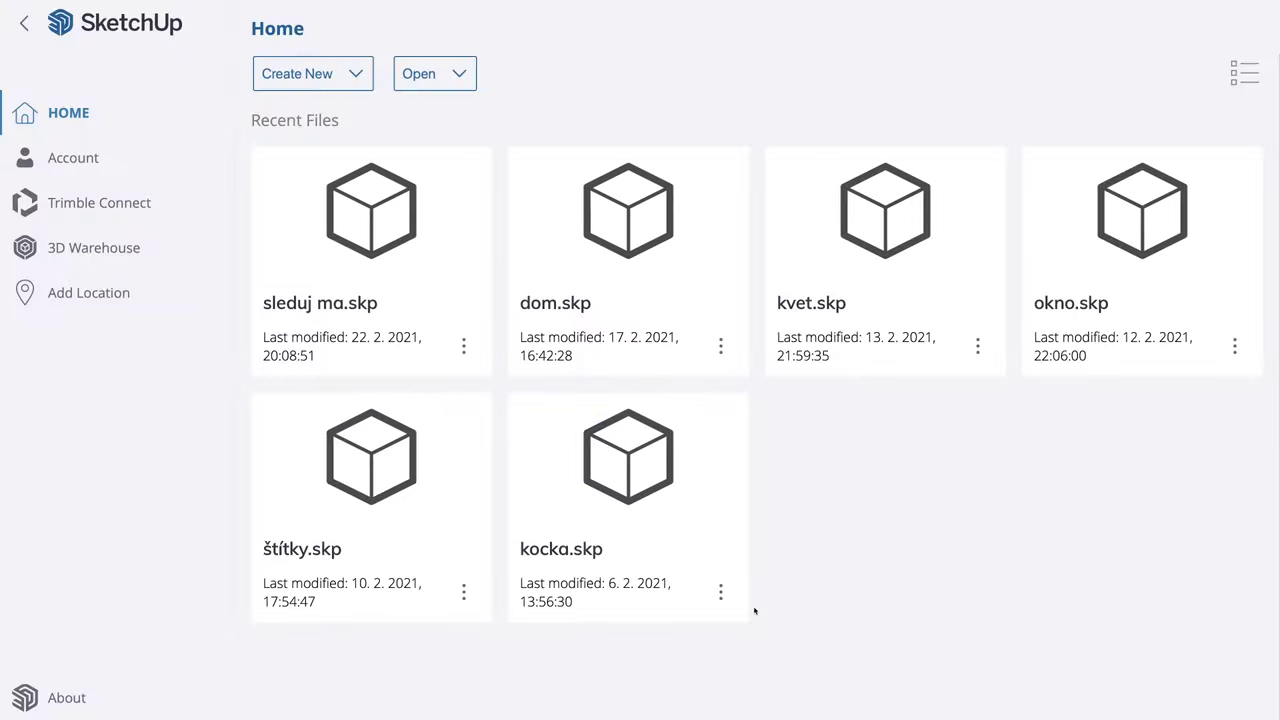
Start a new model from Simple Template - Meters and select the default person figure
{"action": "left_click", "coordinate": [330, 74]}
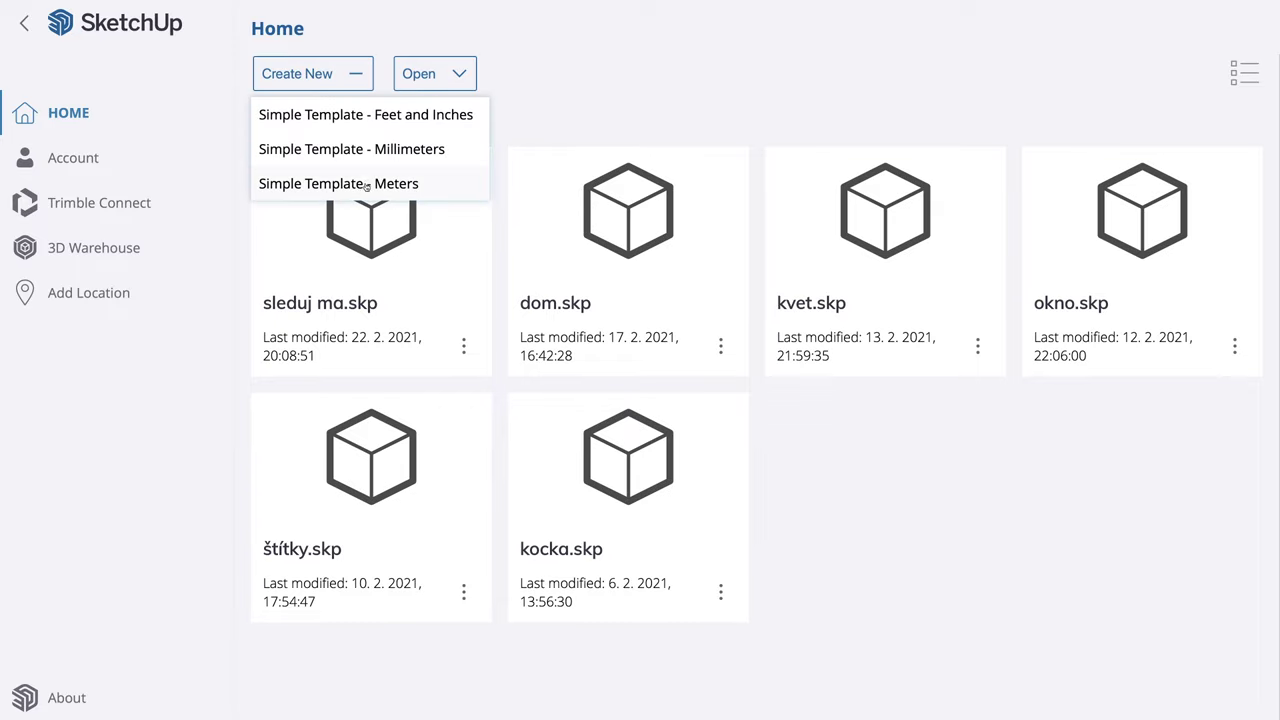
{"action": "left_click", "coordinate": [367, 185]}
{"action": "left_click_drag", "start_coordinate": [263, 188], "coordinate": [502, 566]}
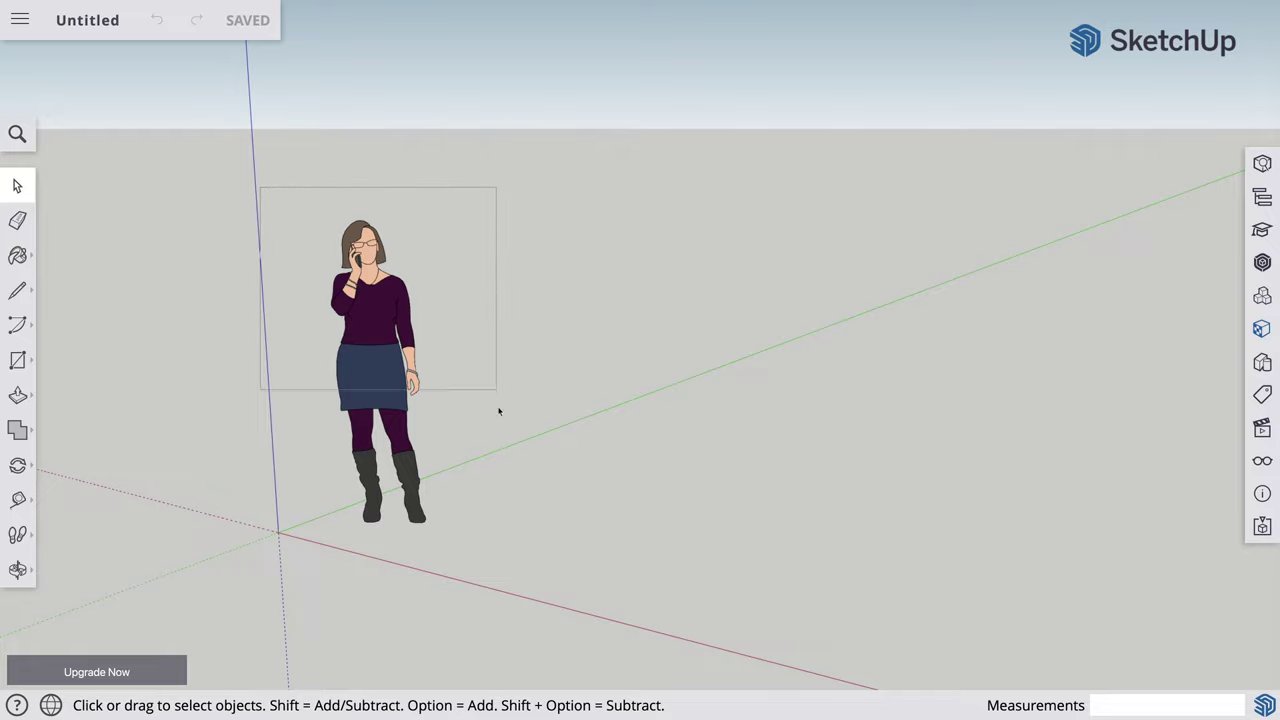
Delete the person figure and save the model as 'guľa+ihlan+kužeľ' in the SketchUp project
{"action": "key", "text": "Delete"}
{"action": "left_click", "coordinate": [242, 20]}
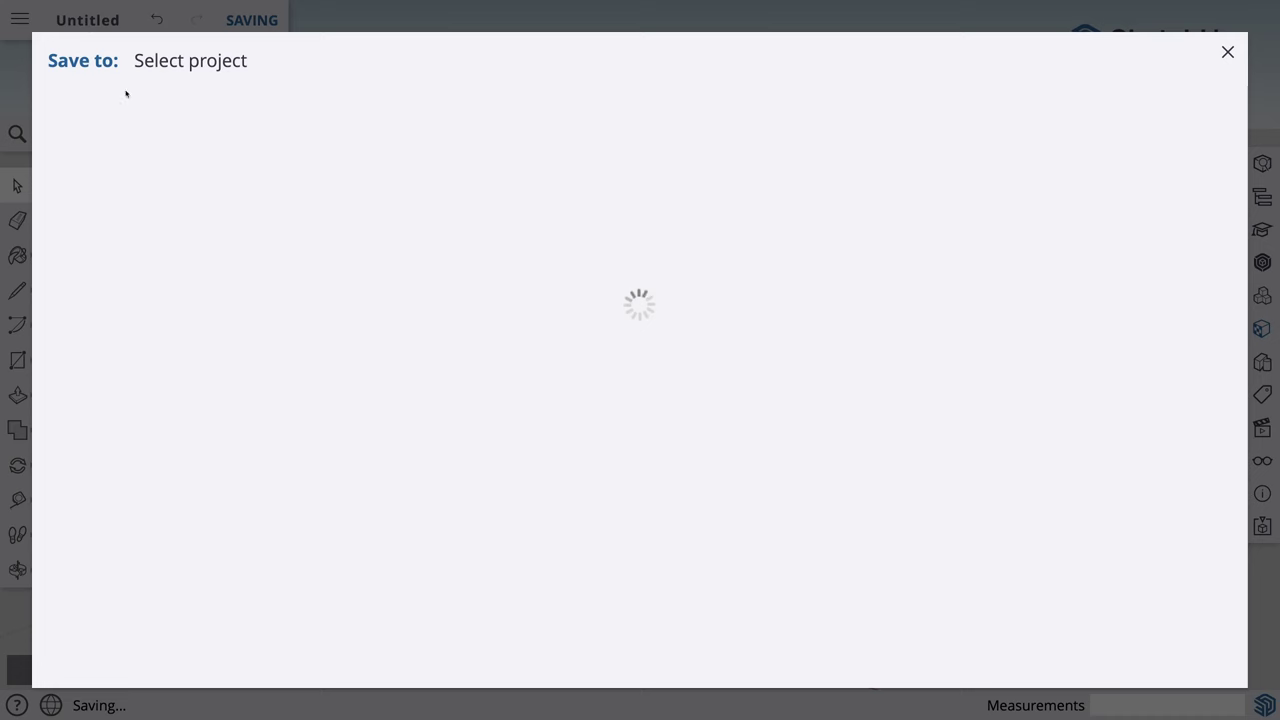
{"action": "left_click", "coordinate": [178, 241]}
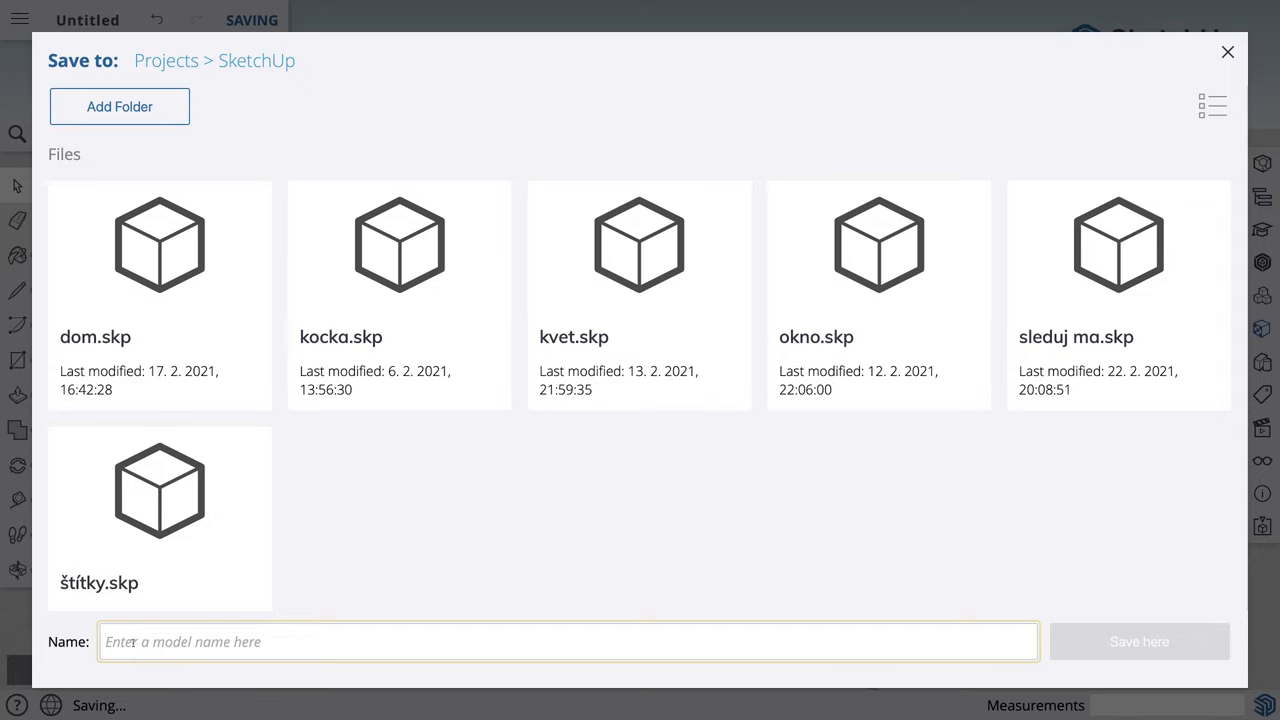
{"action": "type", "text": "guľa"}
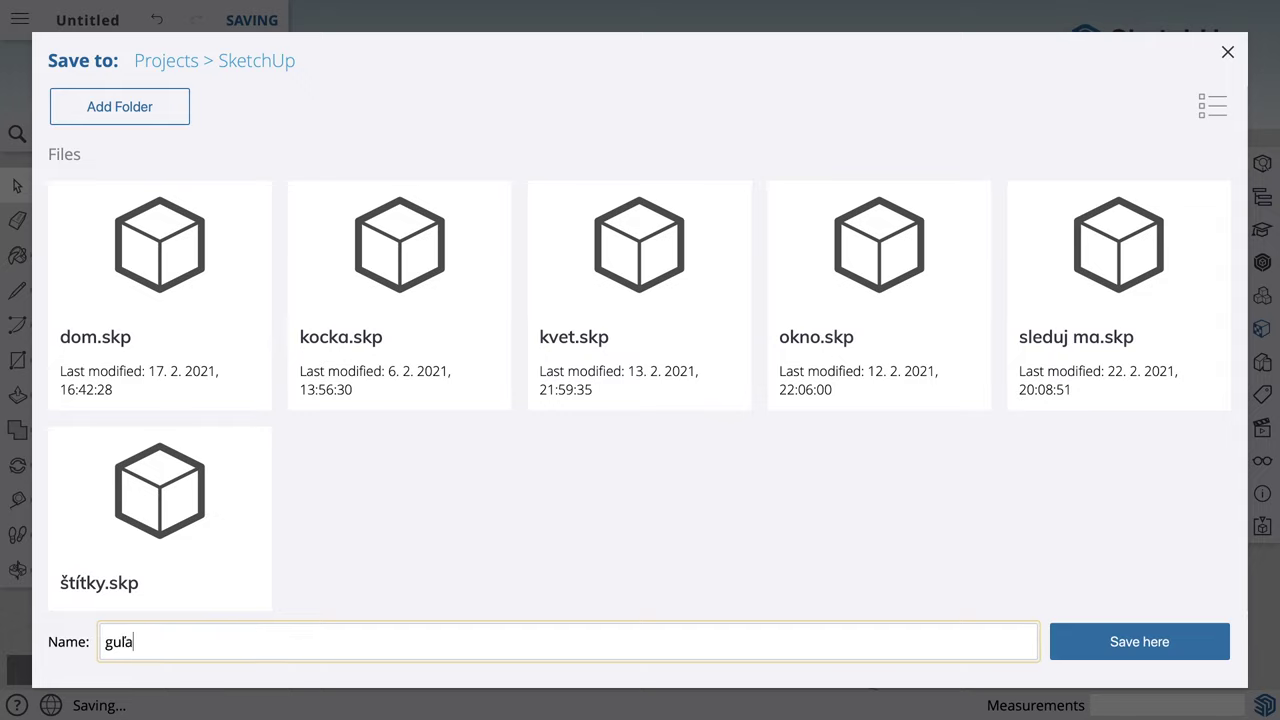
{"action": "type", "text": "+ih"}
{"action": "type", "text": "lan+"}
{"action": "type", "text": "ku"}
{"action": "type", "text": "žeľ"}
{"action": "left_click", "coordinate": [1089, 651]}
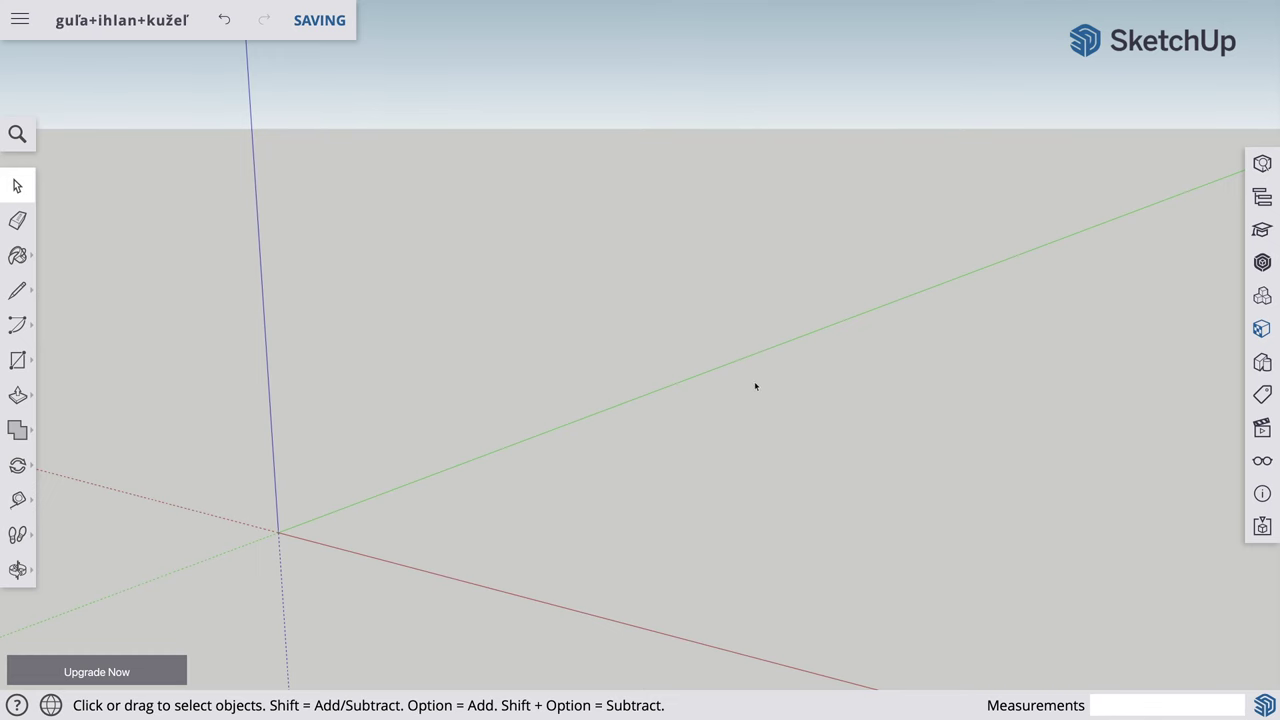
Draw a circle of radius 0.5 m centred on the origin
{"action": "key", "text": "c"}
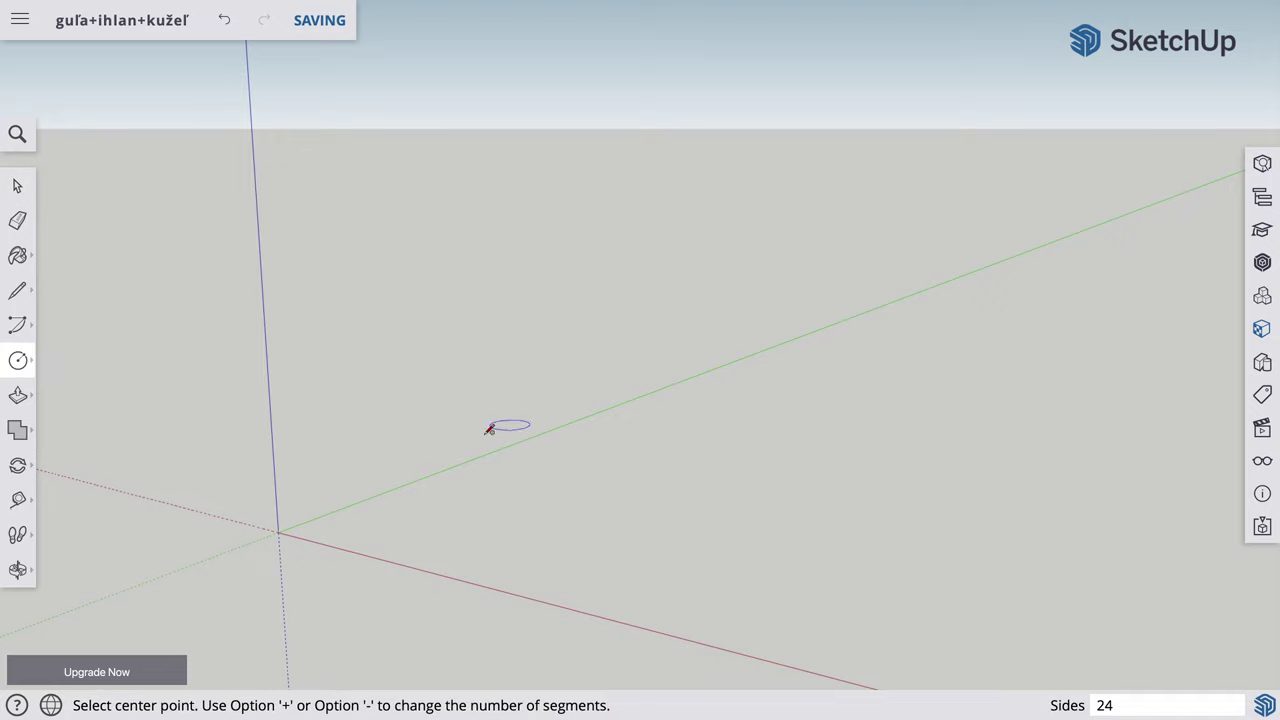
{"action": "left_click", "coordinate": [278, 532]}
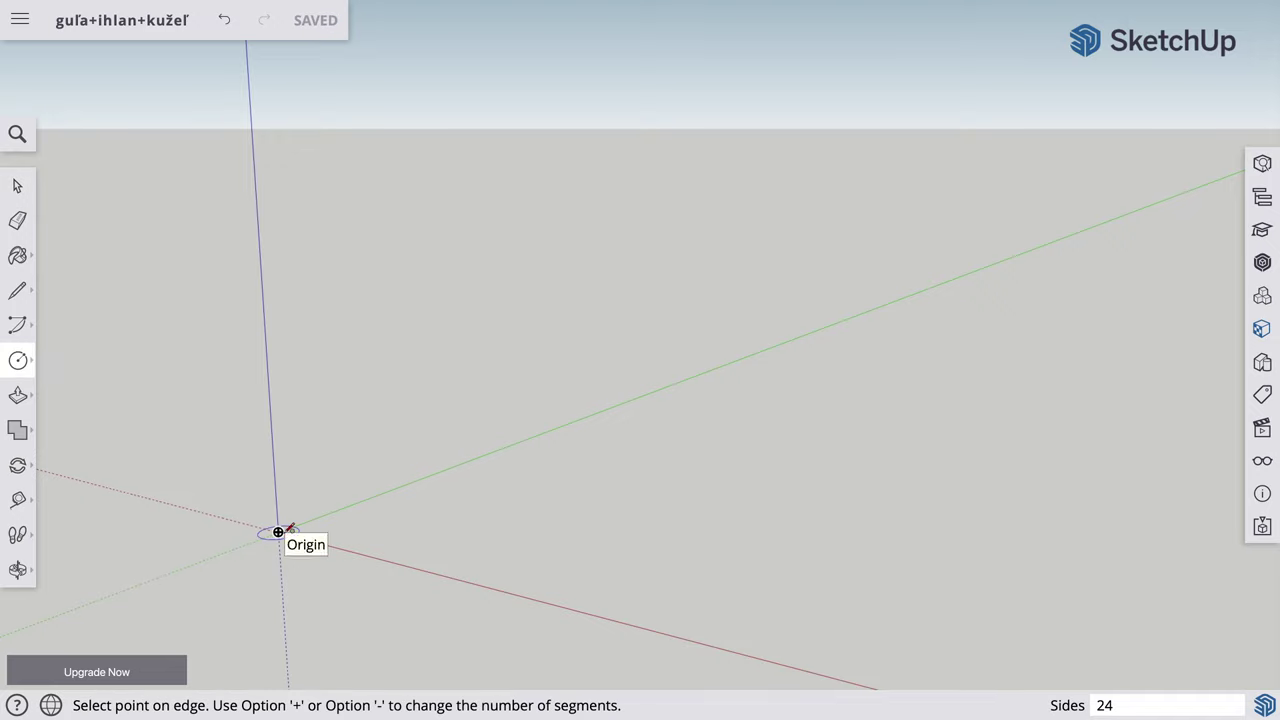
{"action": "left_click", "coordinate": [341, 547]}
{"action": "type", "text": "0."}
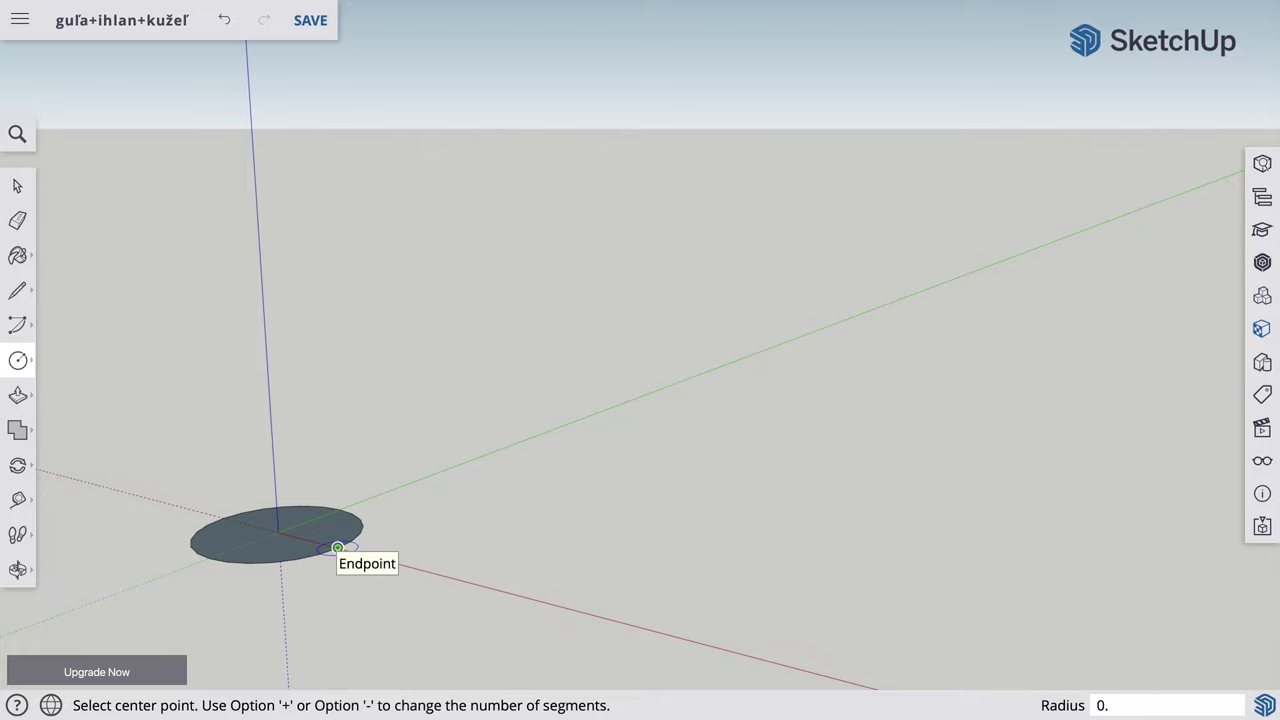
{"action": "type", "text": "5"}
{"action": "key", "text": "Return"}
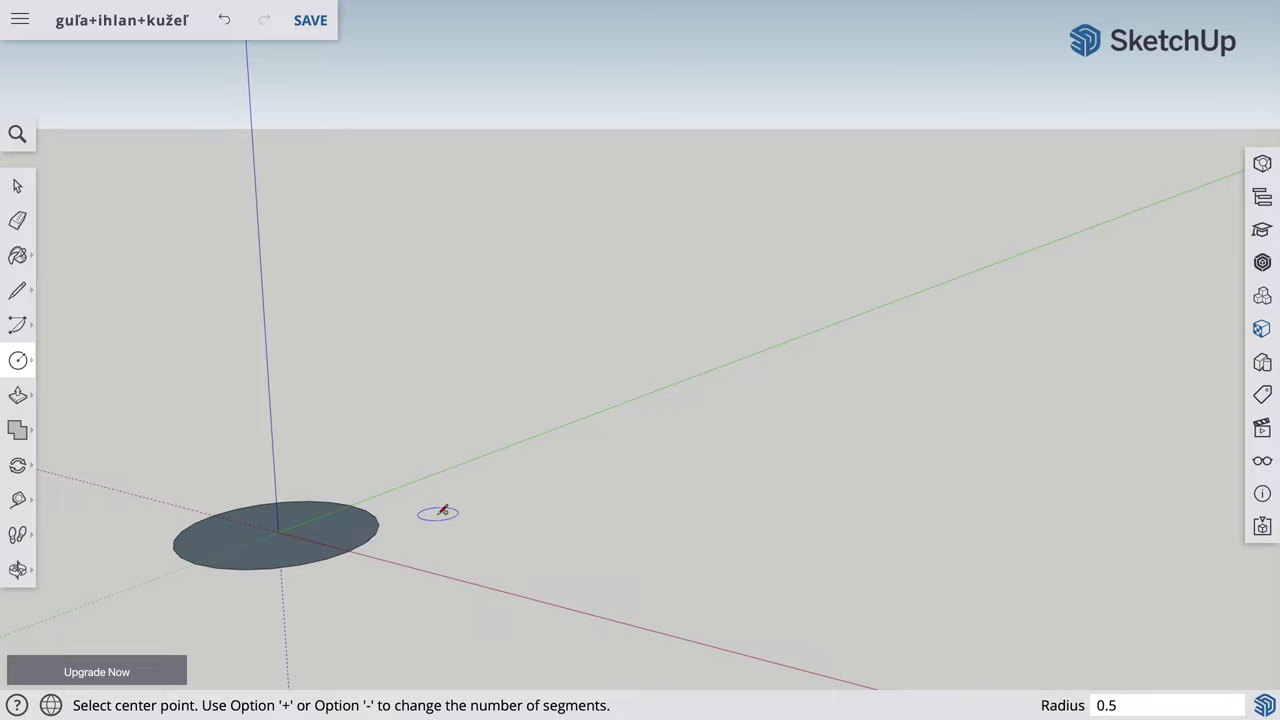
{"action": "key", "text": "space"}
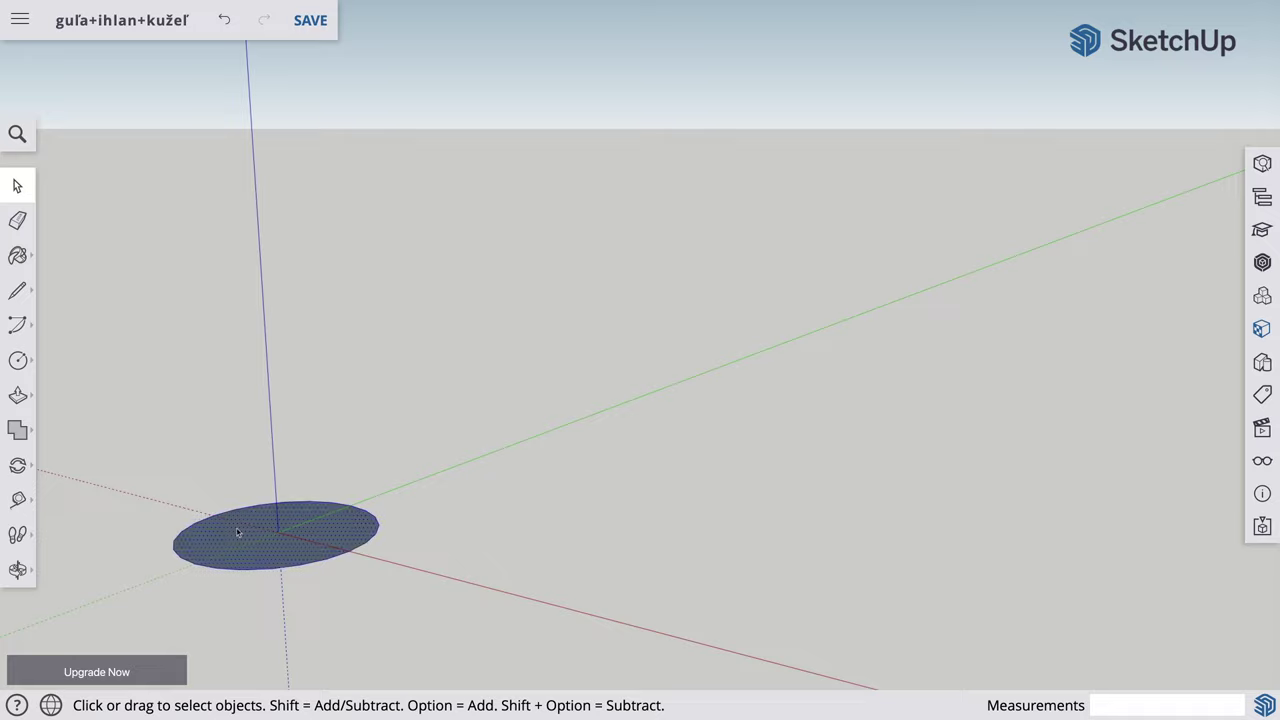
Copy the circle 0.50 m straight up along the blue axis
{"action": "key", "text": "m"}
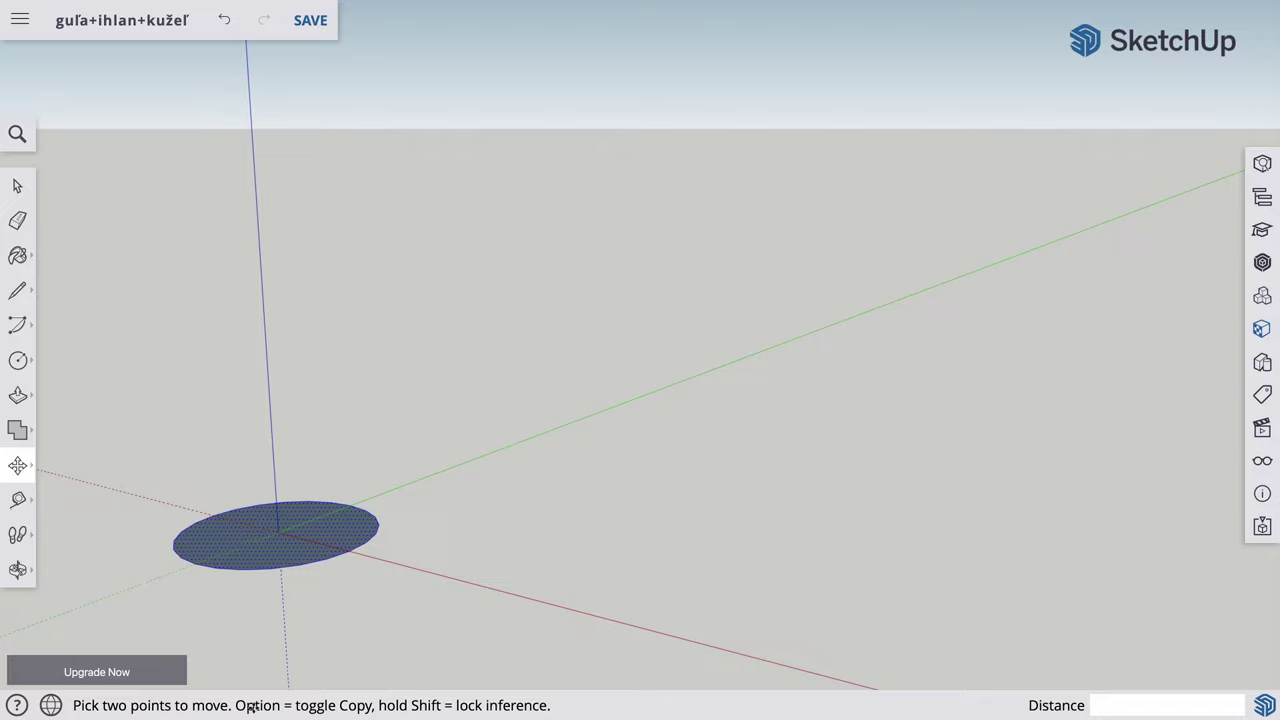
{"action": "left_click", "coordinate": [278, 532]}
{"action": "key", "text": "alt"}
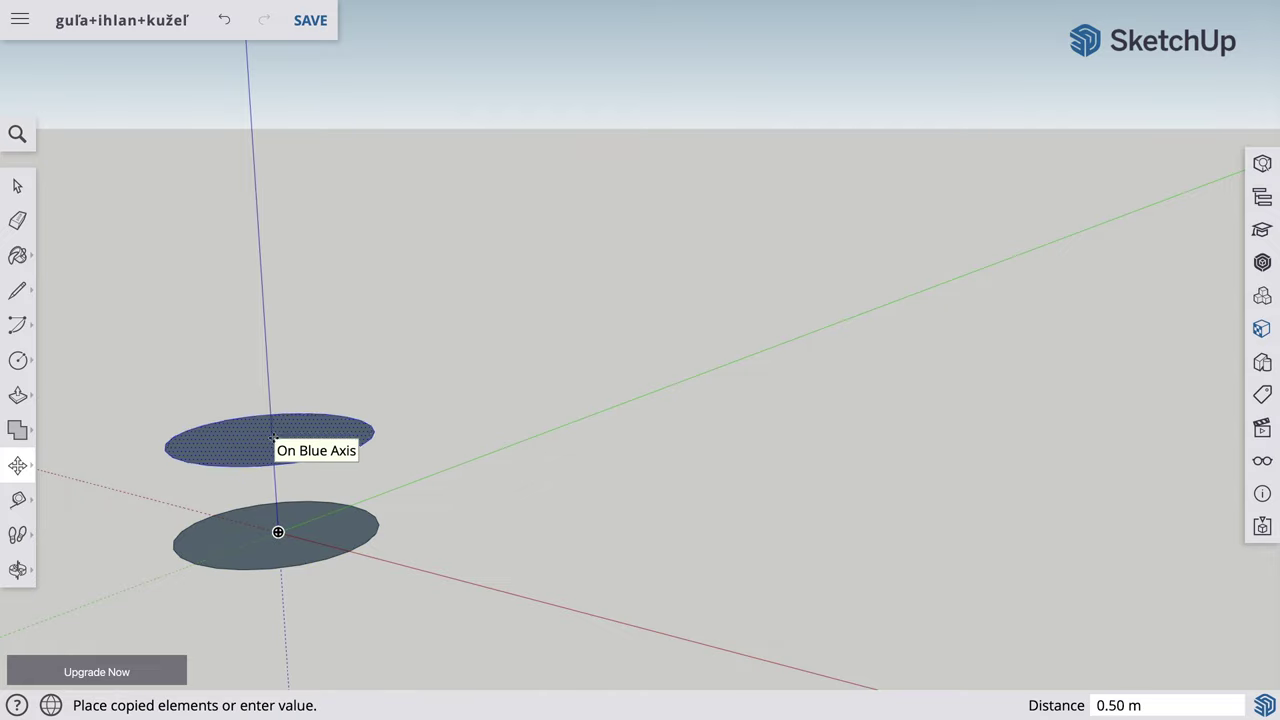
{"action": "left_click", "coordinate": [273, 437]}
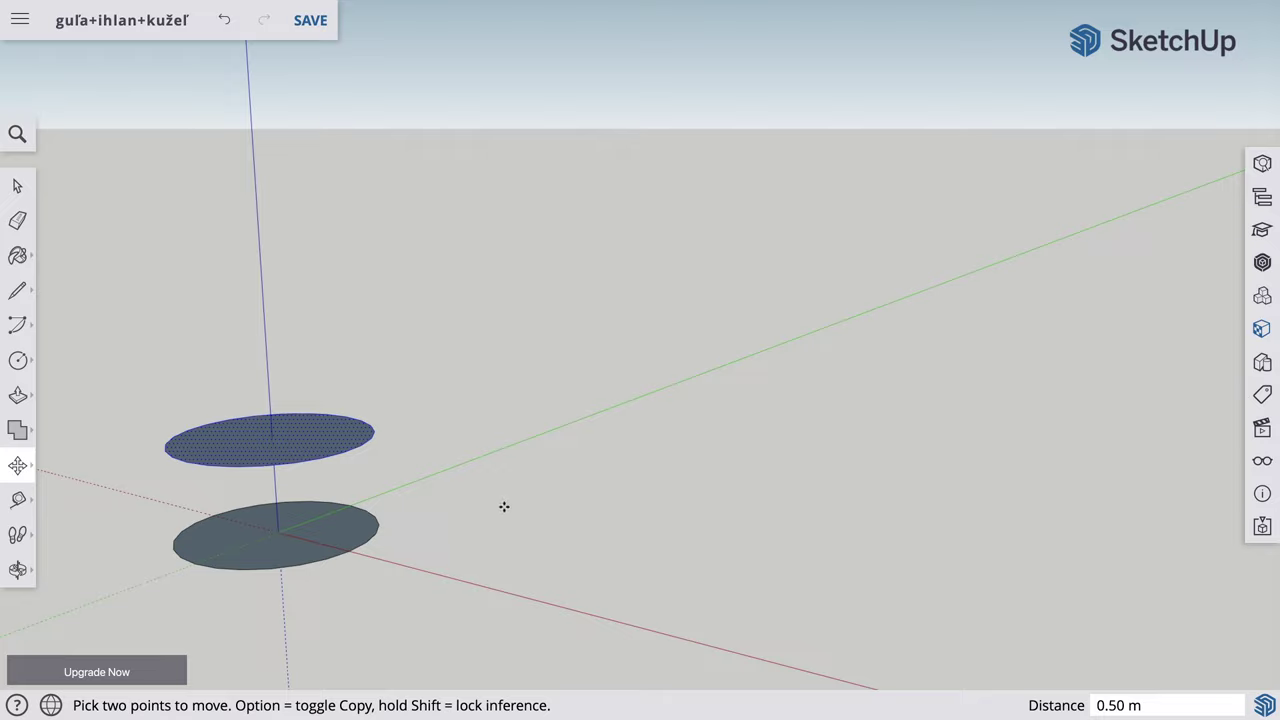
{"action": "key", "text": "q"}
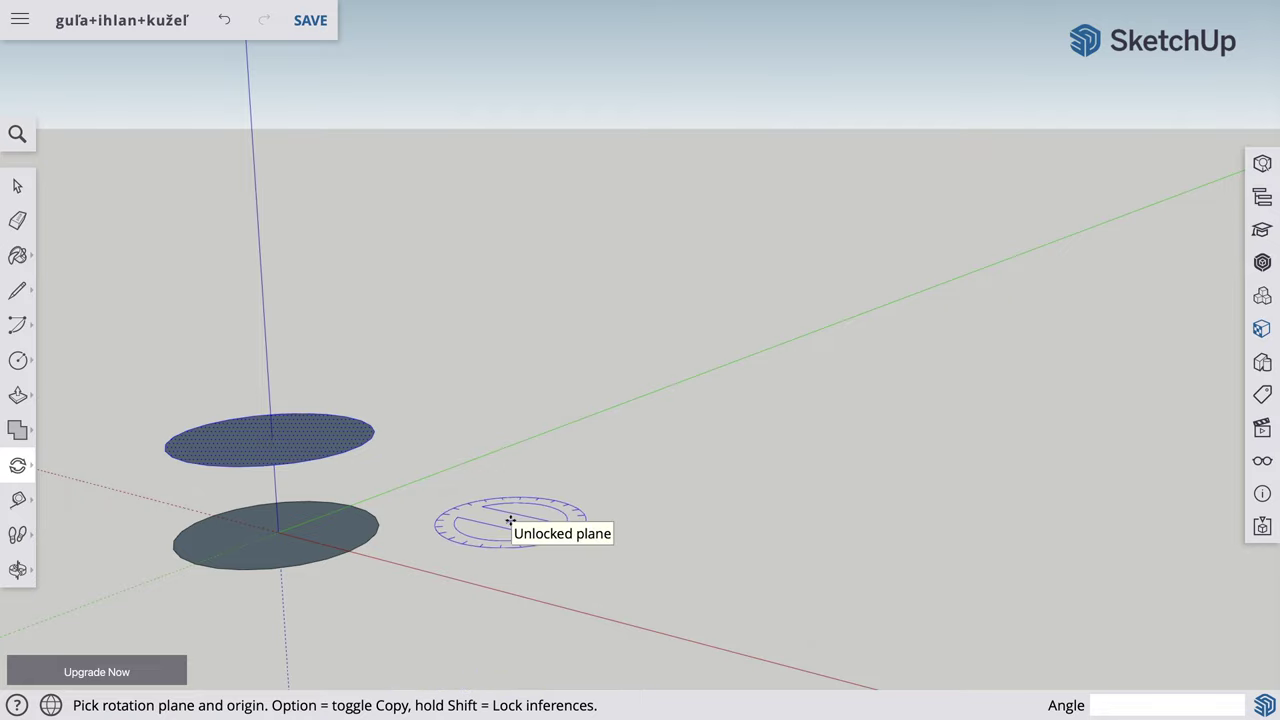
Rotate the raised circle 90° in the red plane about its centre so it stands upright
{"action": "key", "text": "Right"}
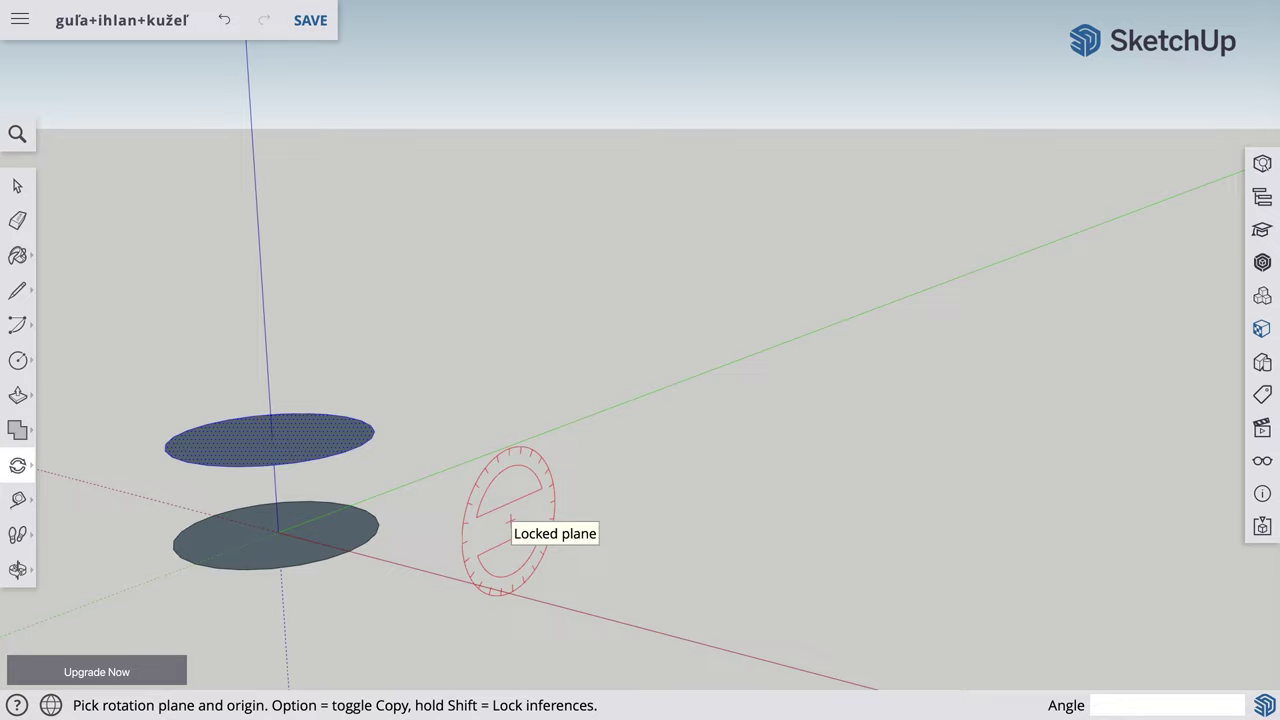
{"action": "key", "text": "Left"}
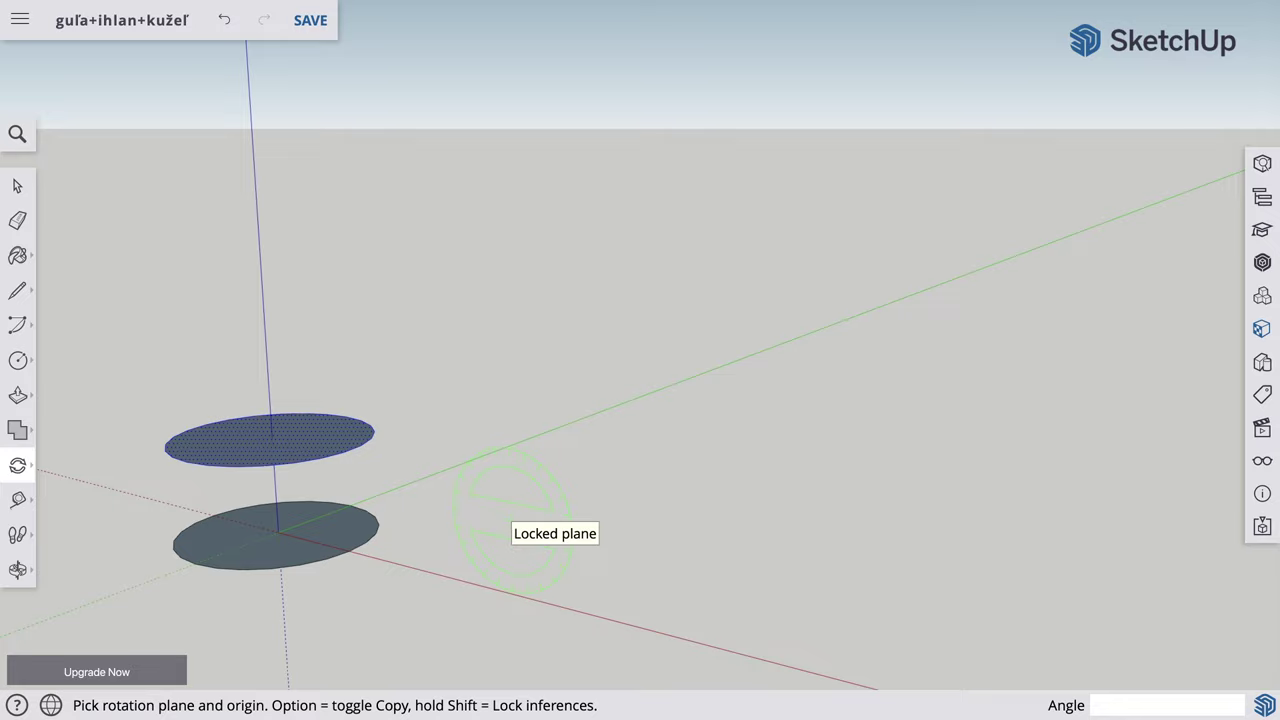
{"action": "key", "text": "Up"}
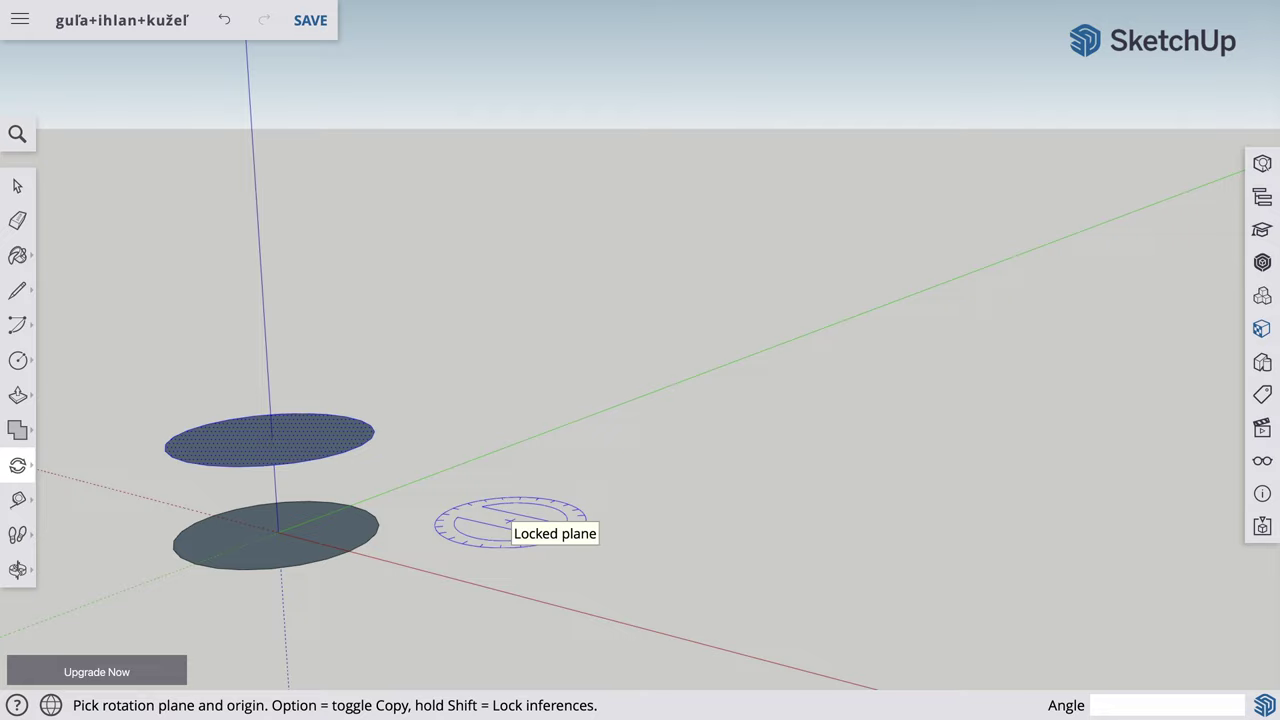
{"action": "key", "text": "Down"}
{"action": "key", "text": "Right"}
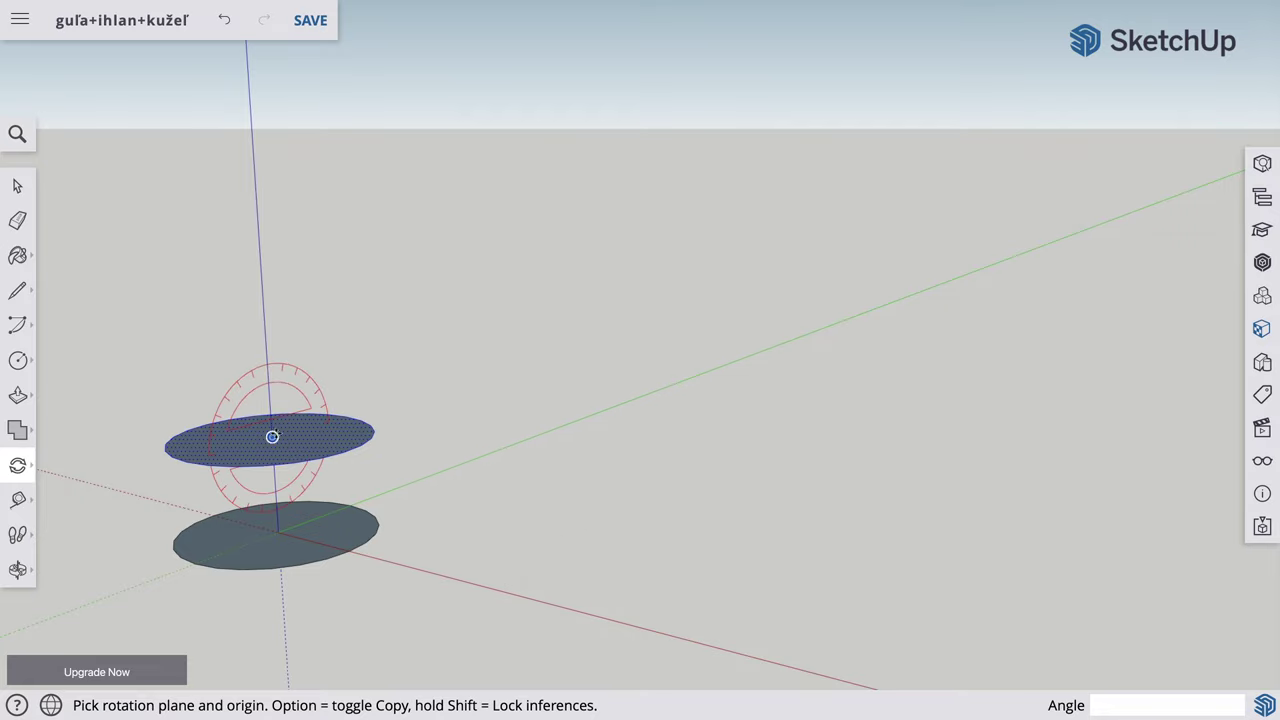
{"action": "left_click", "coordinate": [272, 437]}
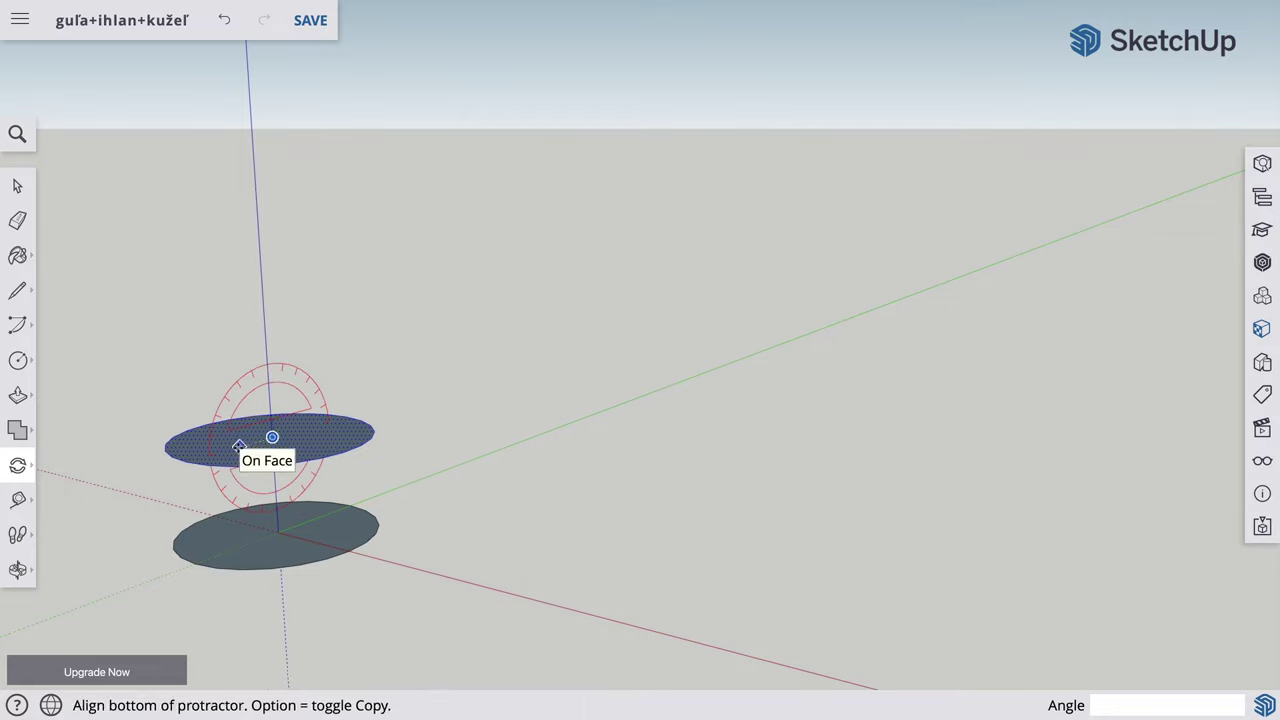
{"action": "left_click", "coordinate": [187, 461]}
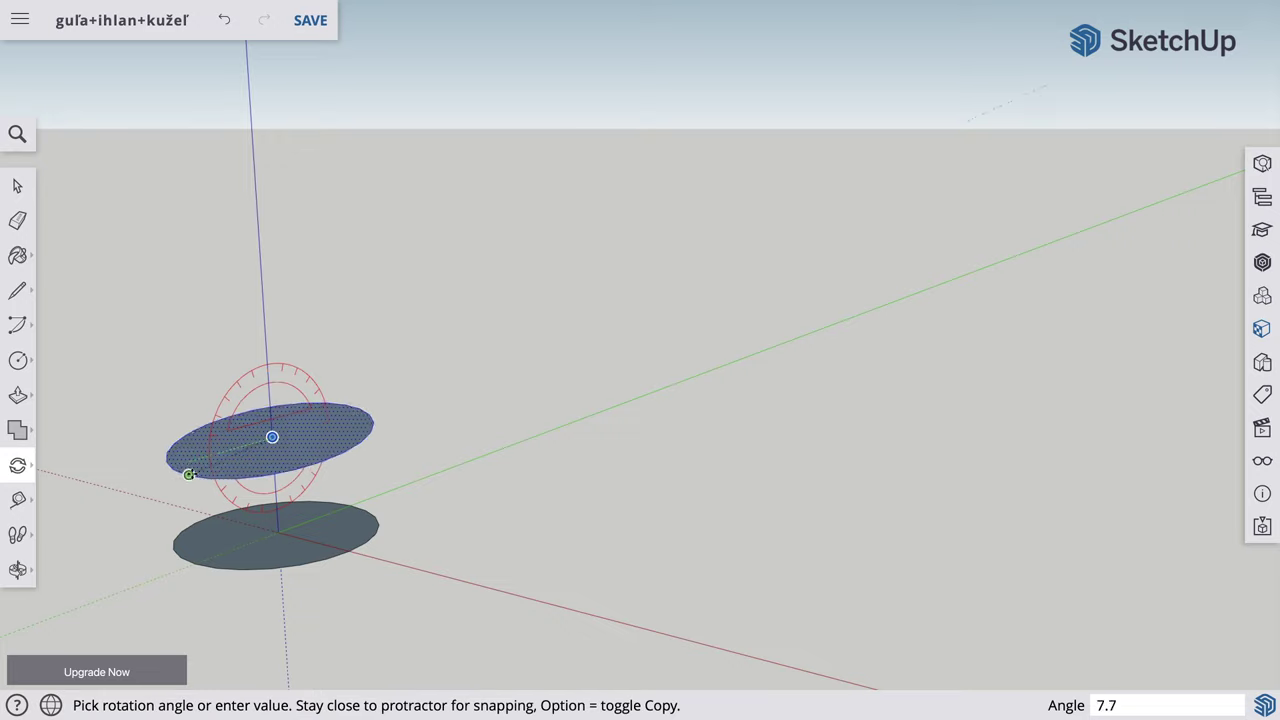
{"action": "left_click", "coordinate": [276, 531]}
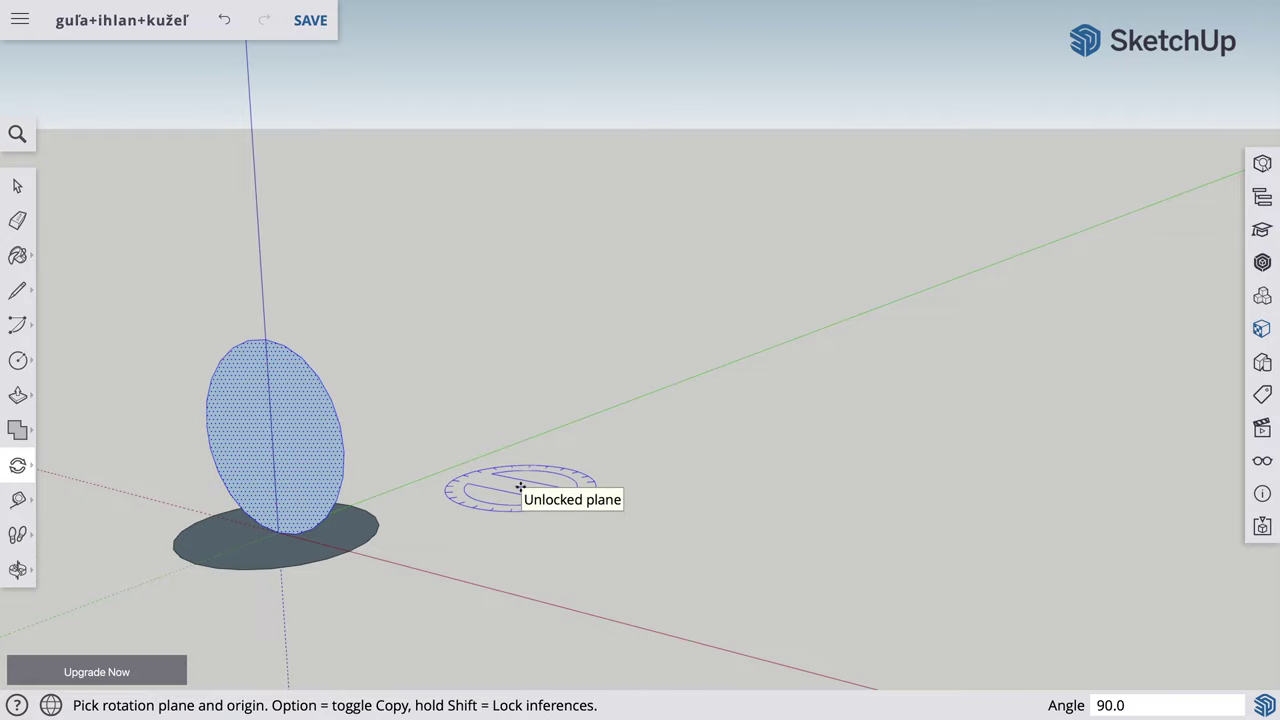
{"action": "key", "text": "space"}
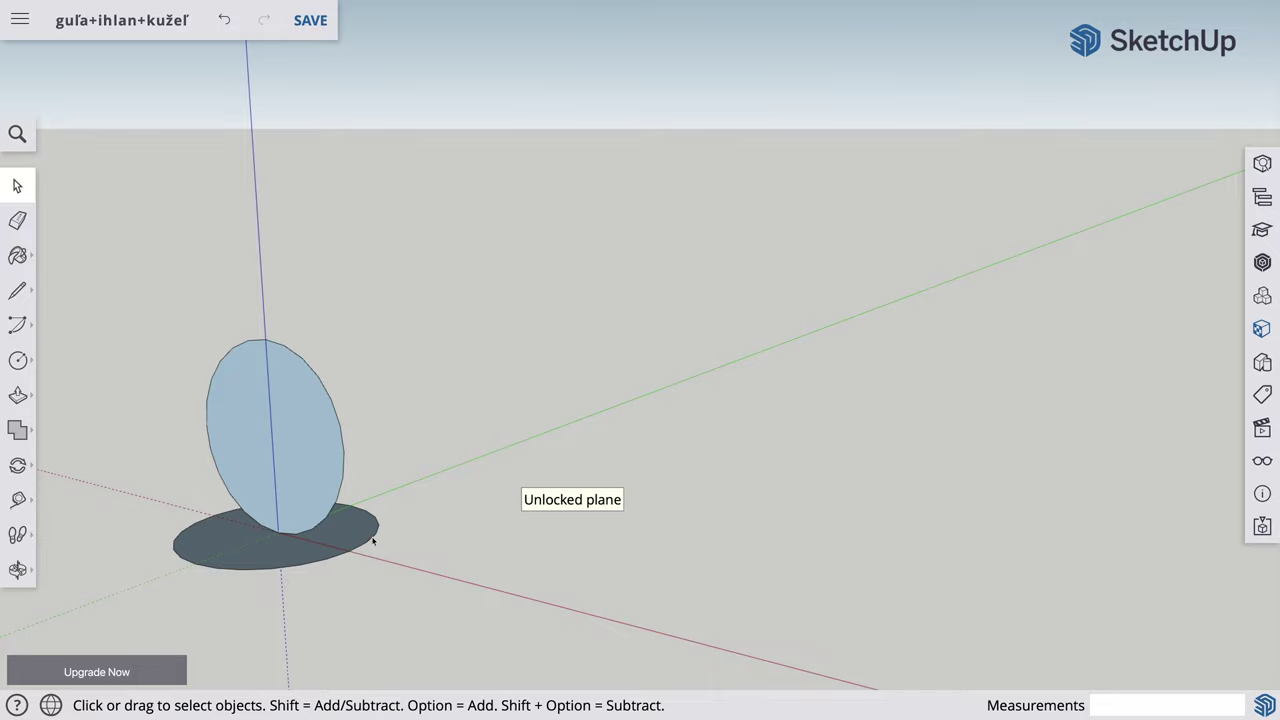
Try a Follow Me sweep of the upright circle, then cancel it
{"action": "scroll", "coordinate": [370, 540], "scroll_direction": "up", "scroll_amount": 3}
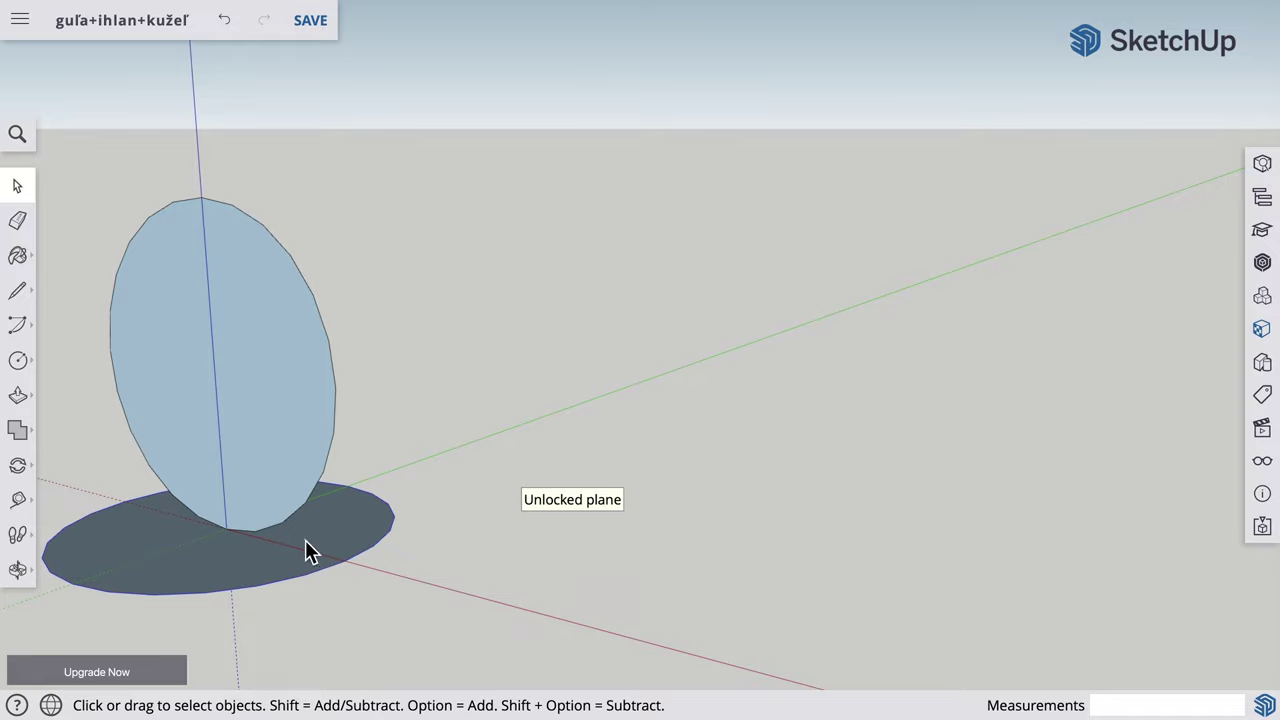
{"action": "scroll", "coordinate": [417, 520], "scroll_direction": "down", "scroll_amount": 1}
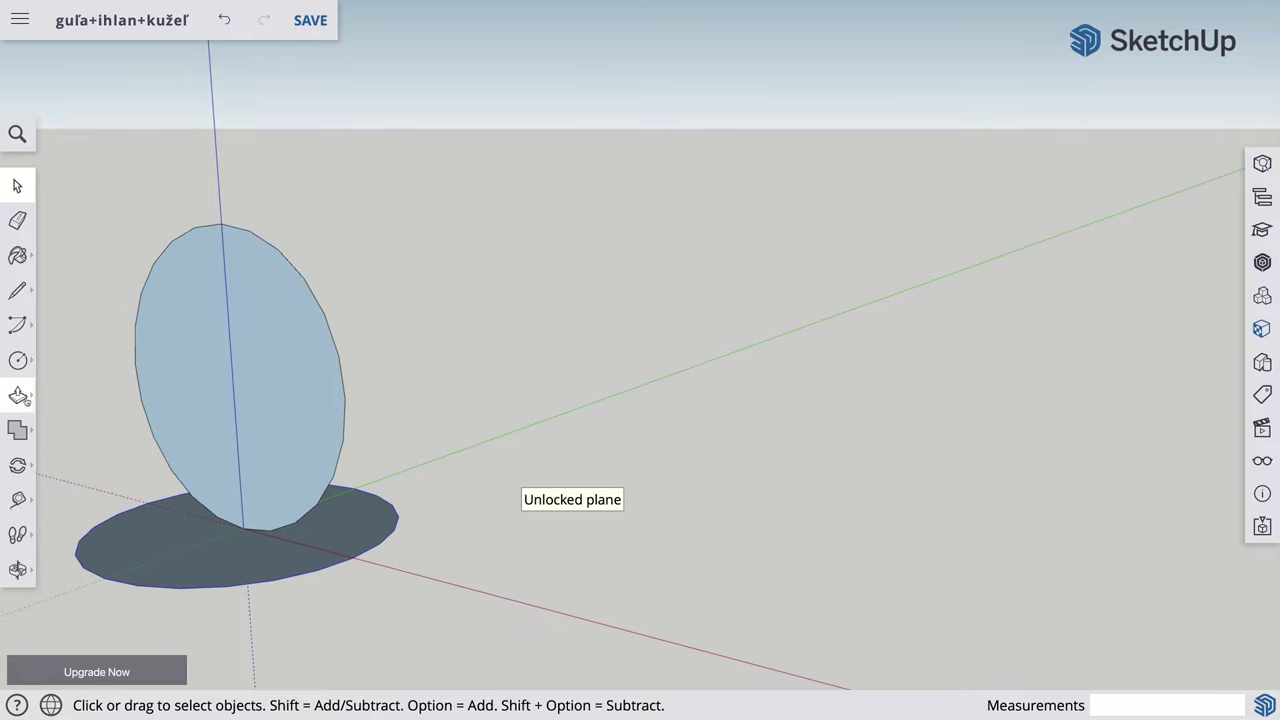
{"action": "left_click", "coordinate": [28, 401]}
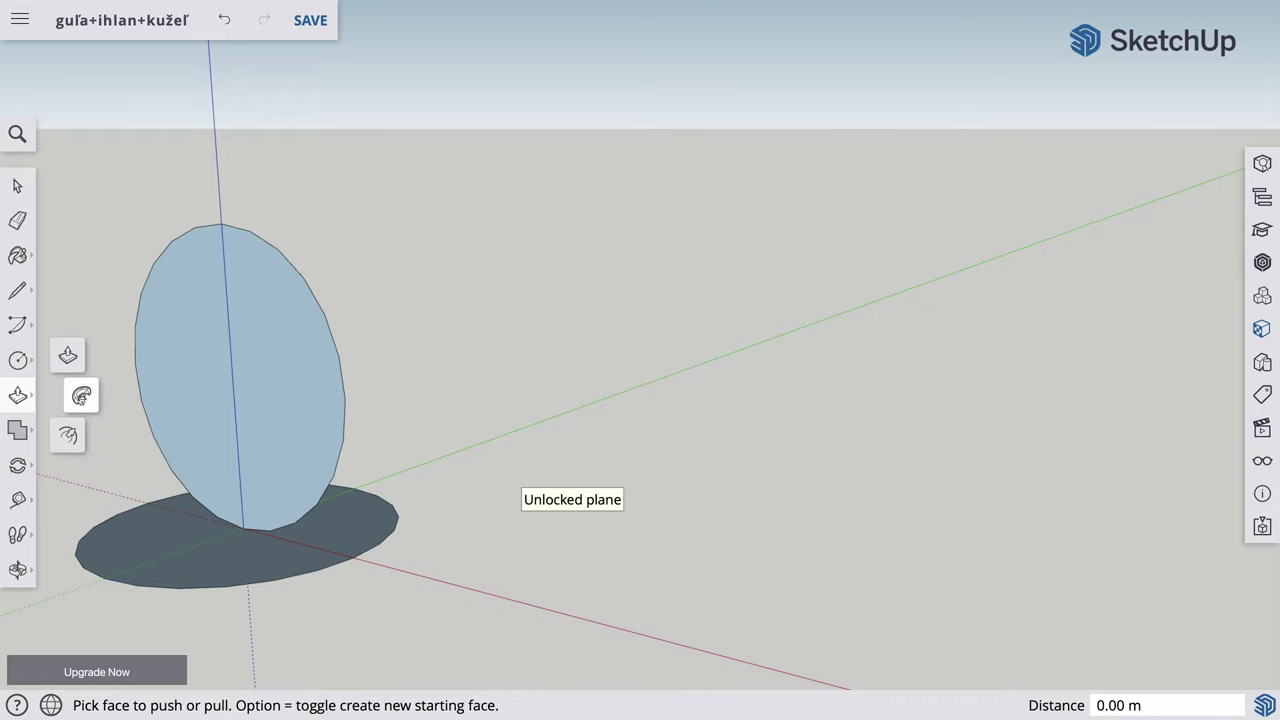
{"action": "left_click", "coordinate": [80, 399]}
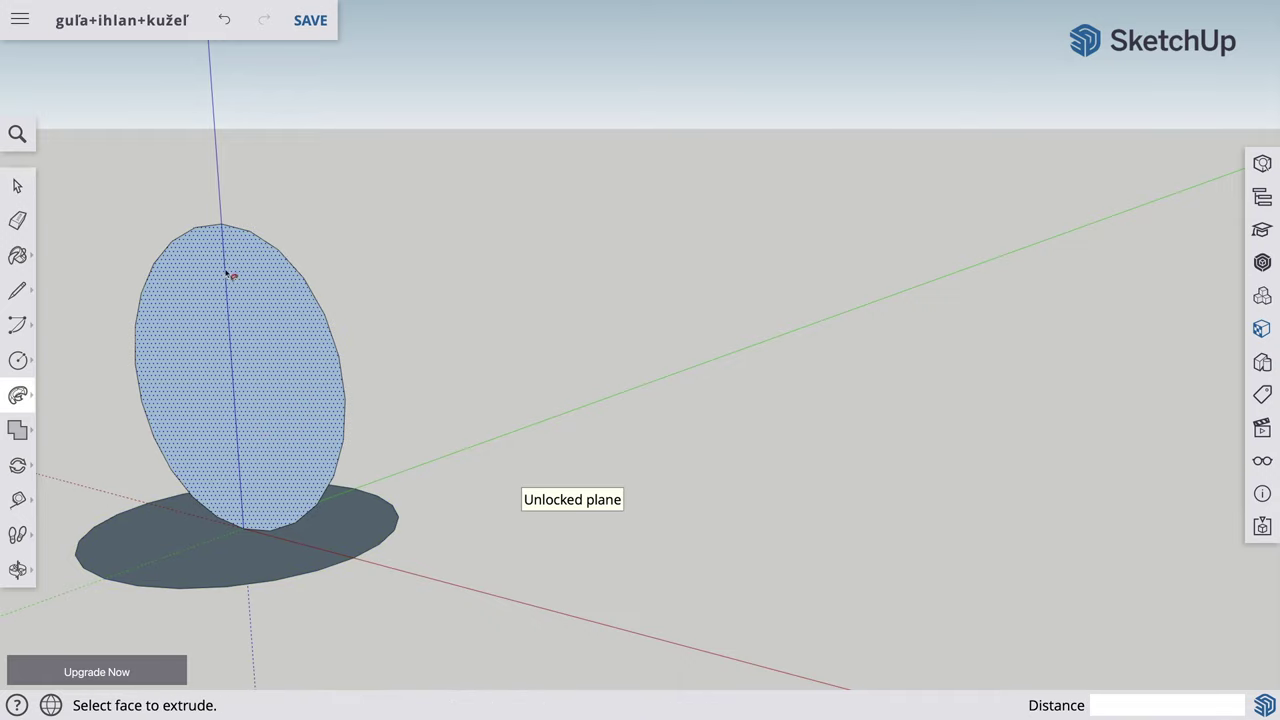
{"action": "left_click", "coordinate": [270, 395]}
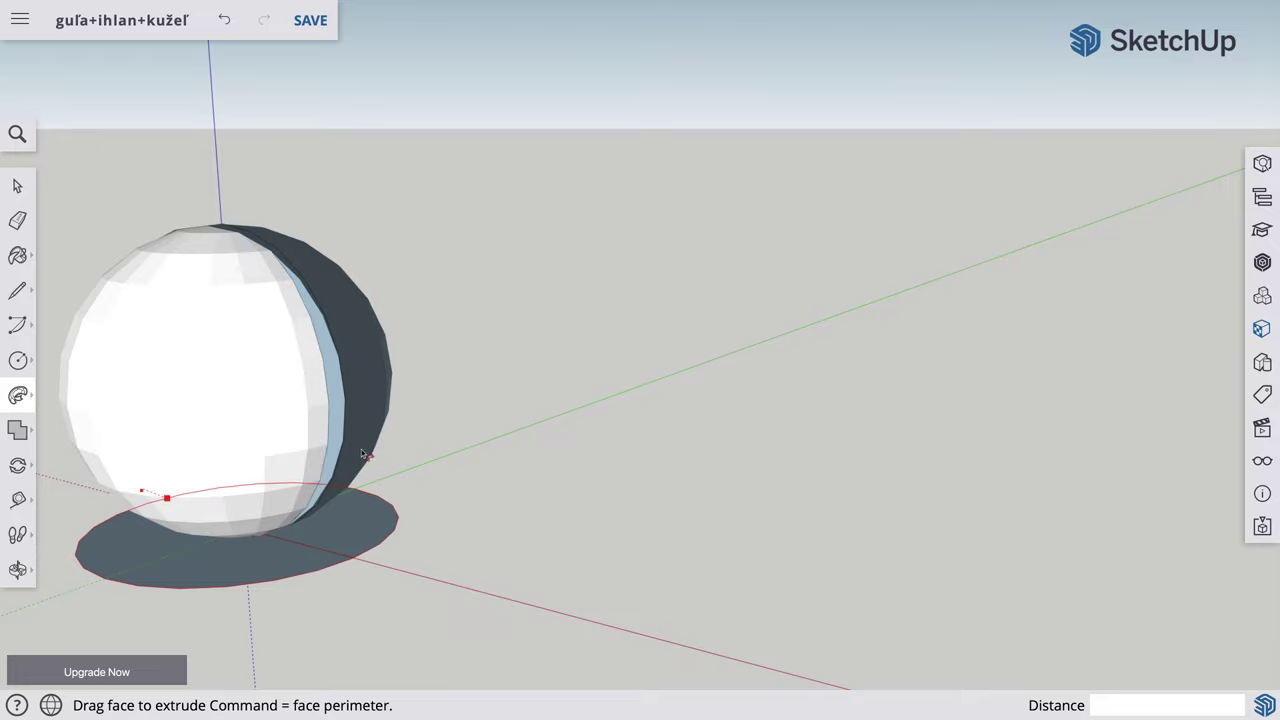
{"action": "key", "text": "Escape"}
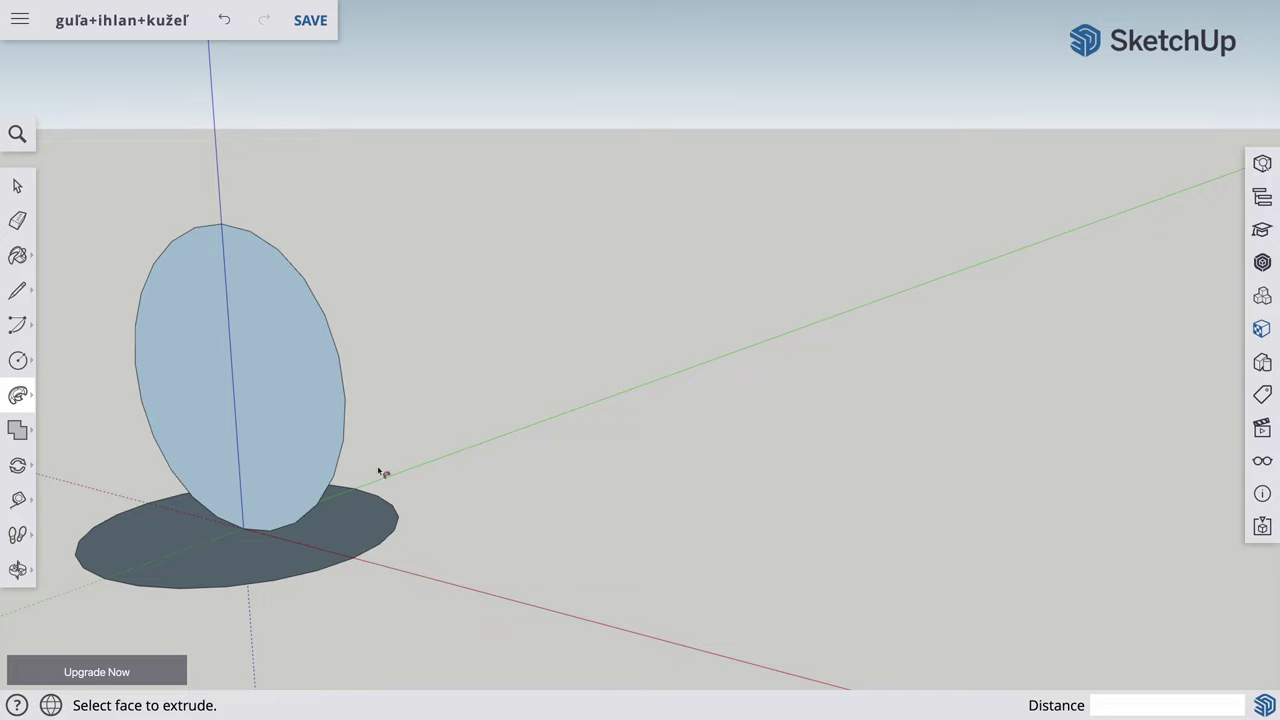
{"action": "key", "text": "space"}
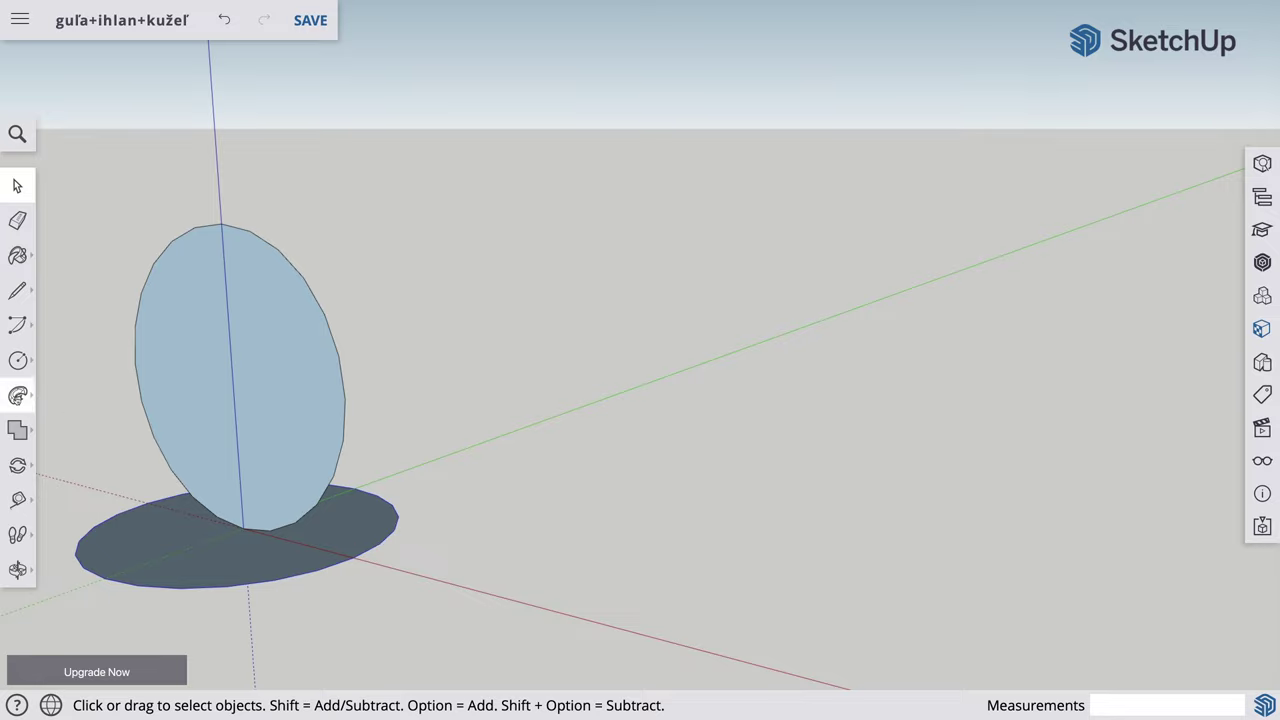
Sweep the upright circle around the disc edge into a sphere and delete the base disc
{"action": "left_click", "coordinate": [17, 396]}
{"action": "left_click", "coordinate": [80, 392]}
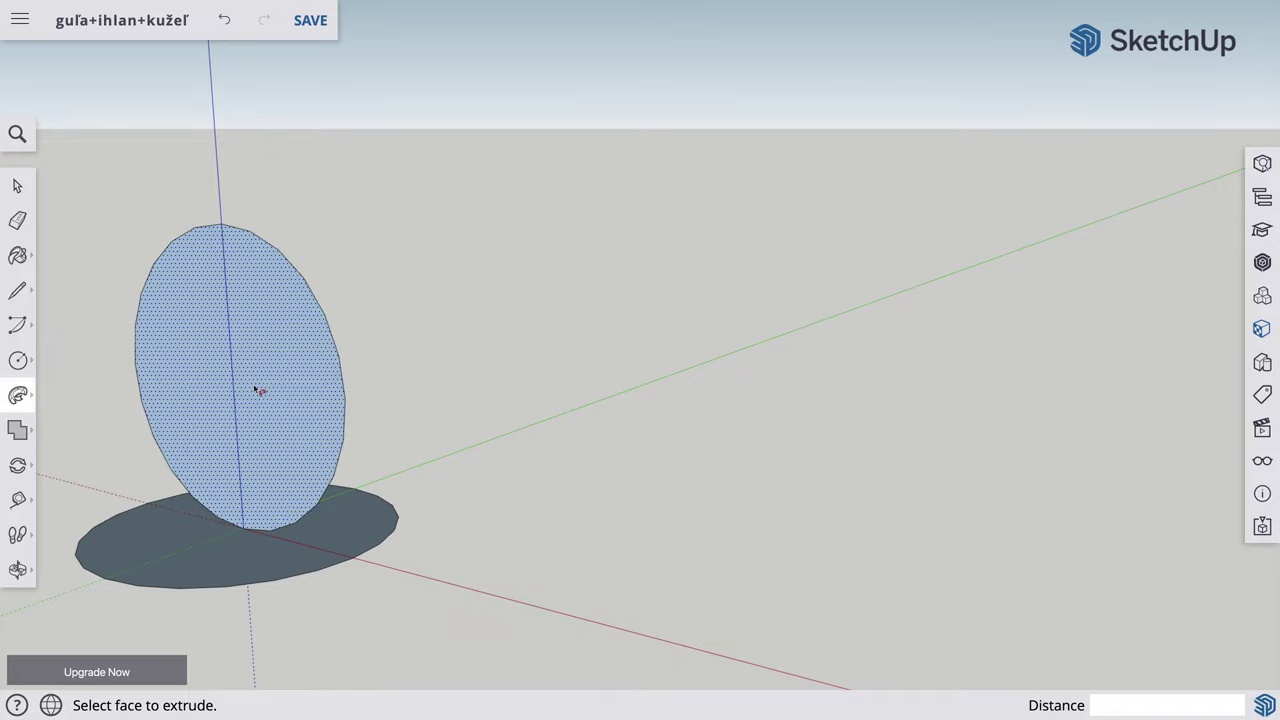
{"action": "left_click", "coordinate": [270, 389]}
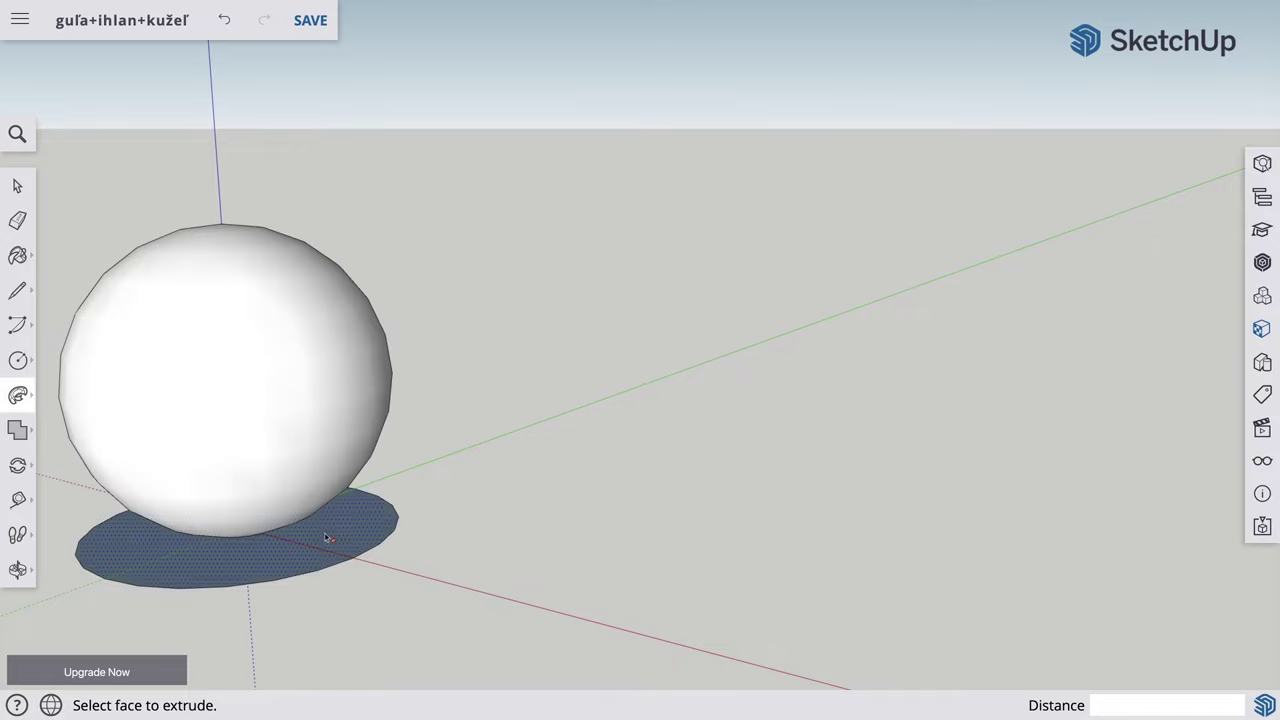
{"action": "key", "text": "space"}
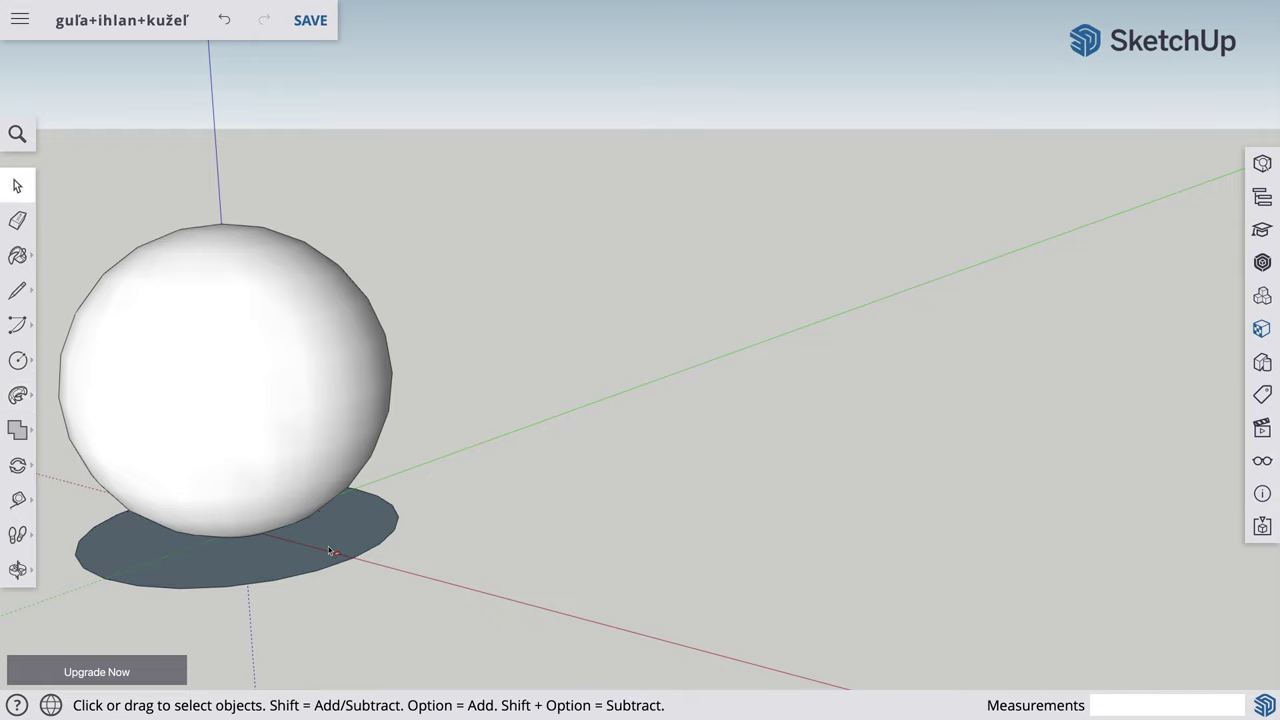
{"action": "key", "text": "Delete"}
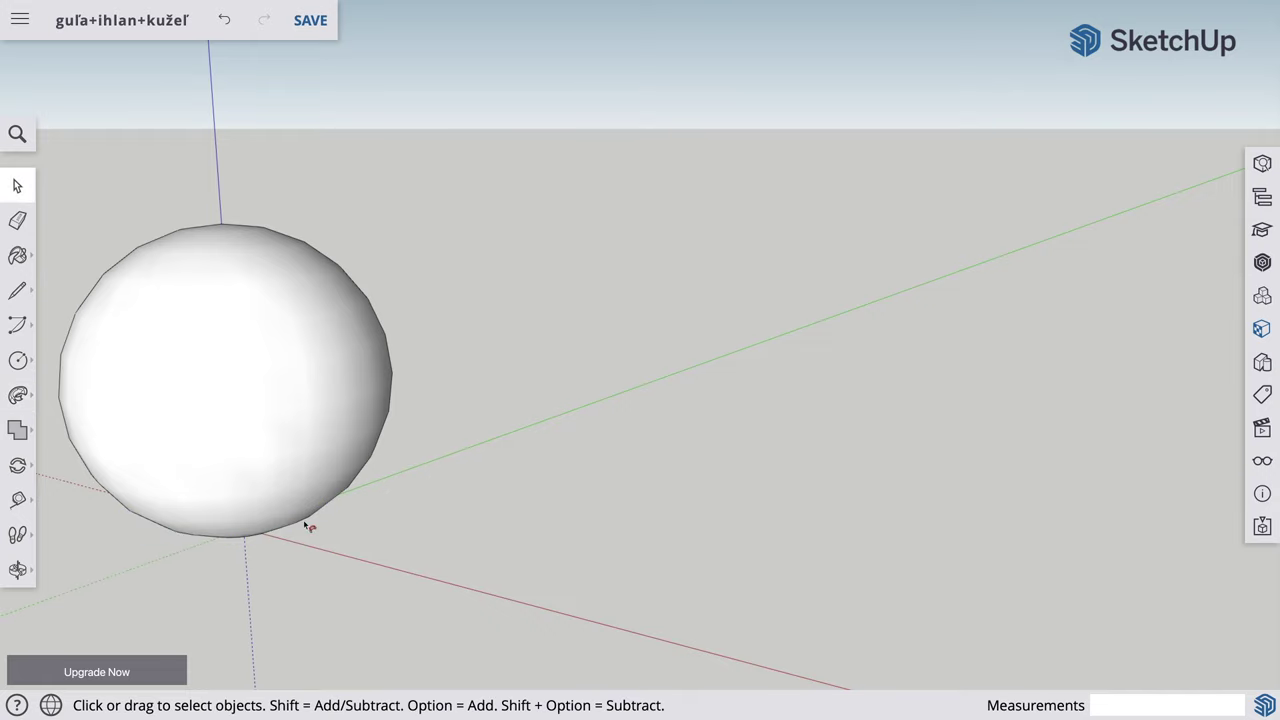
Copy the sphere 1 m along the red axis, then repeat the copy into a row of five spheres
{"action": "scroll", "coordinate": [310, 527], "scroll_direction": "down", "scroll_amount": 2}
{"action": "scroll", "coordinate": [310, 527], "scroll_direction": "down", "scroll_amount": 1}
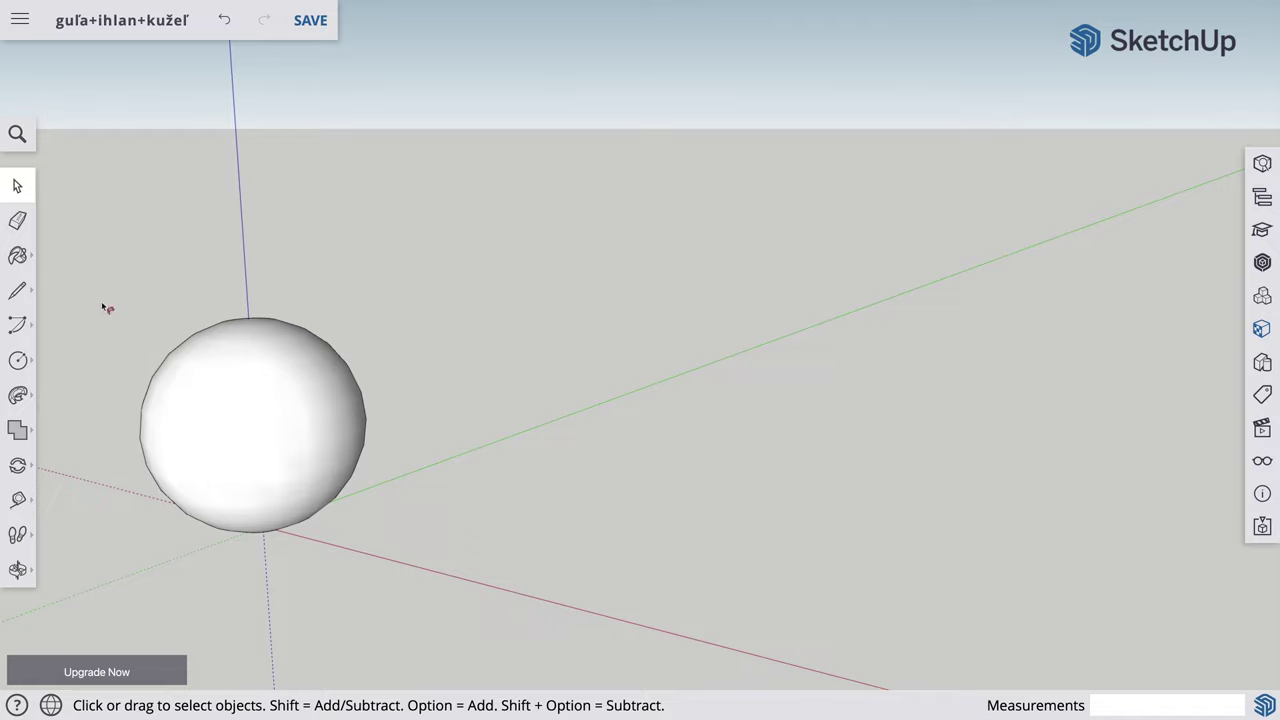
{"action": "mouse_move", "coordinate": [101, 302]}
{"action": "left_mouse_down"}
{"action": "mouse_move", "coordinate": [396, 543]}
{"action": "mouse_move", "coordinate": [393, 563]}
{"action": "left_mouse_up"}
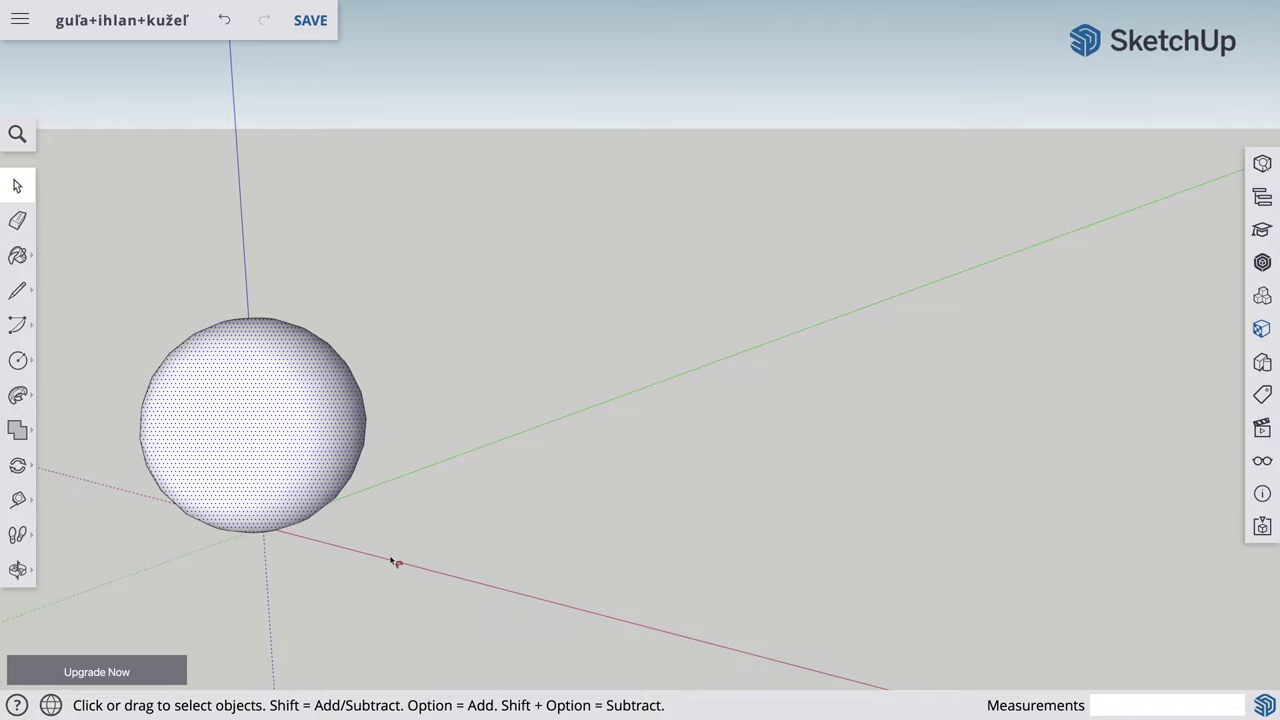
{"action": "key", "text": "m"}
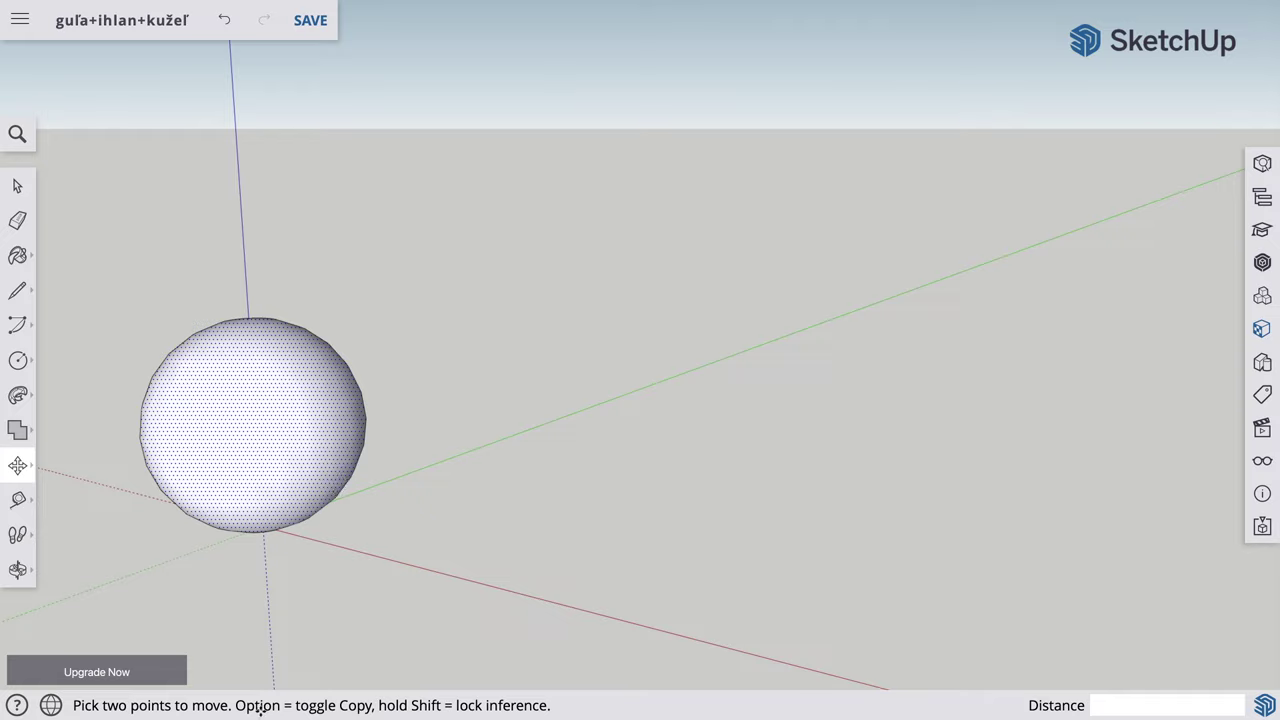
{"action": "key", "text": "alt"}
{"action": "left_click", "coordinate": [276, 435]}
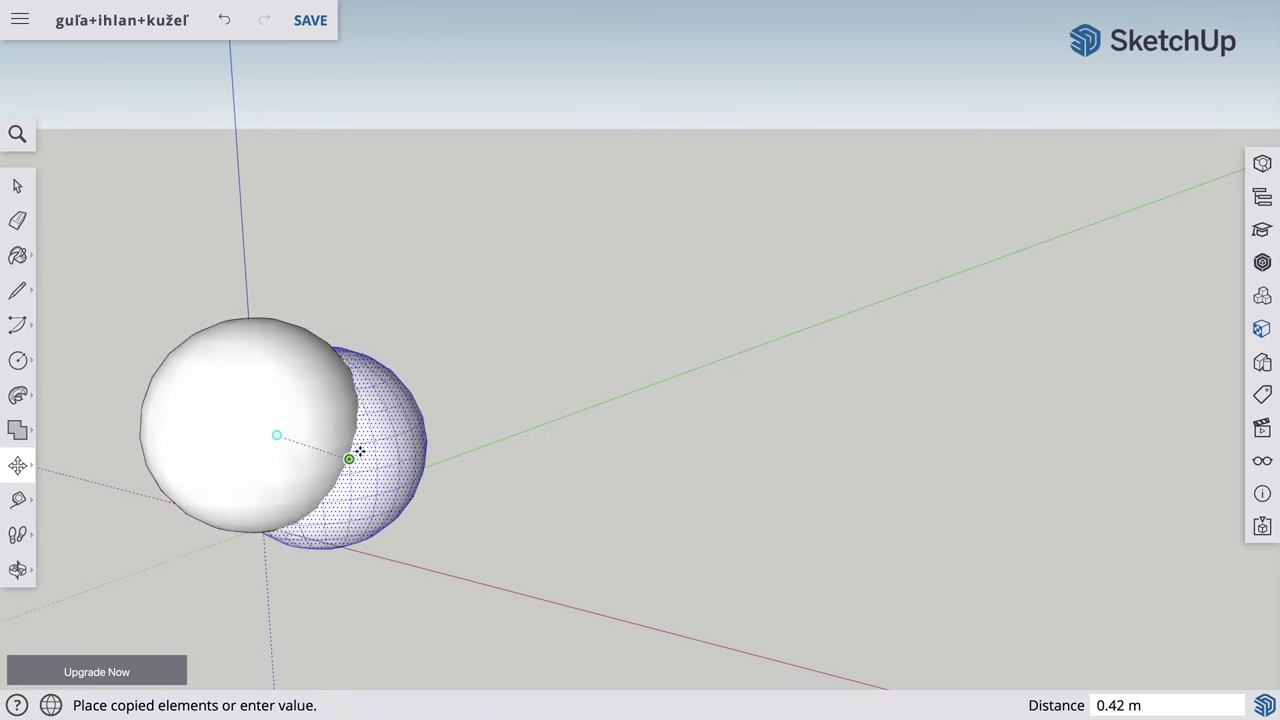
{"action": "left_click", "coordinate": [548, 488]}
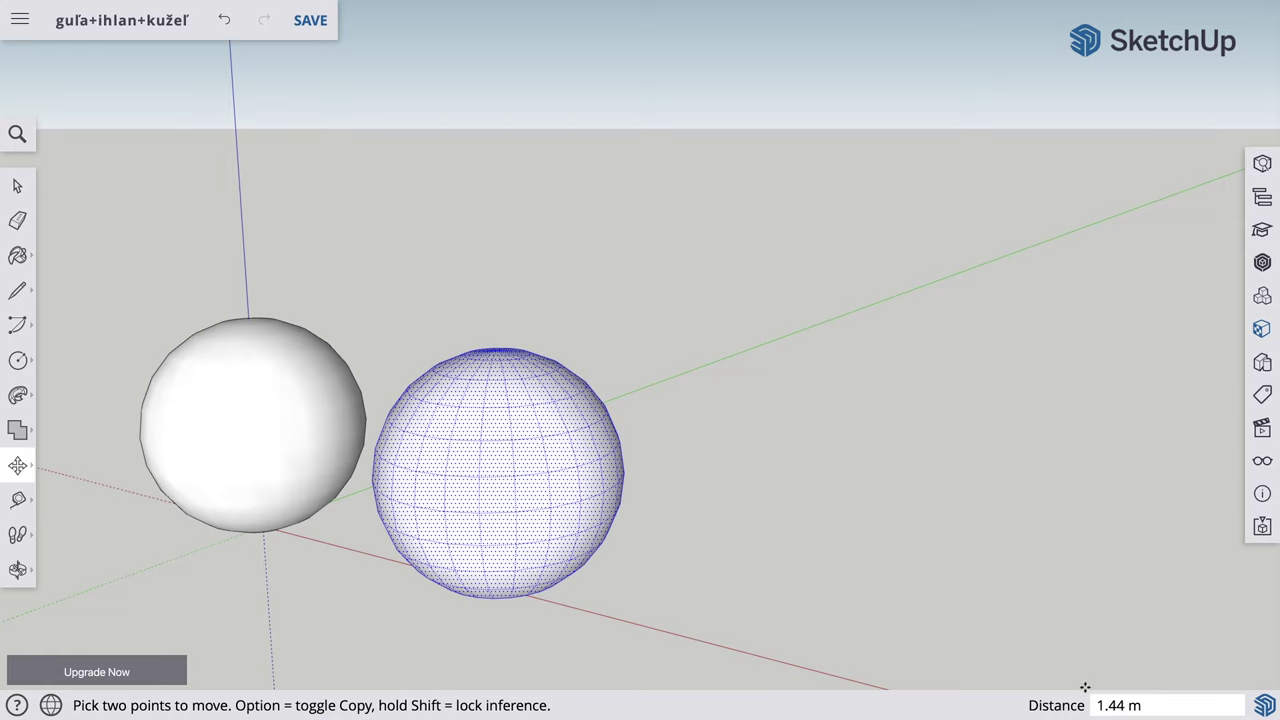
{"action": "type", "text": "1"}
{"action": "key", "text": "Return"}
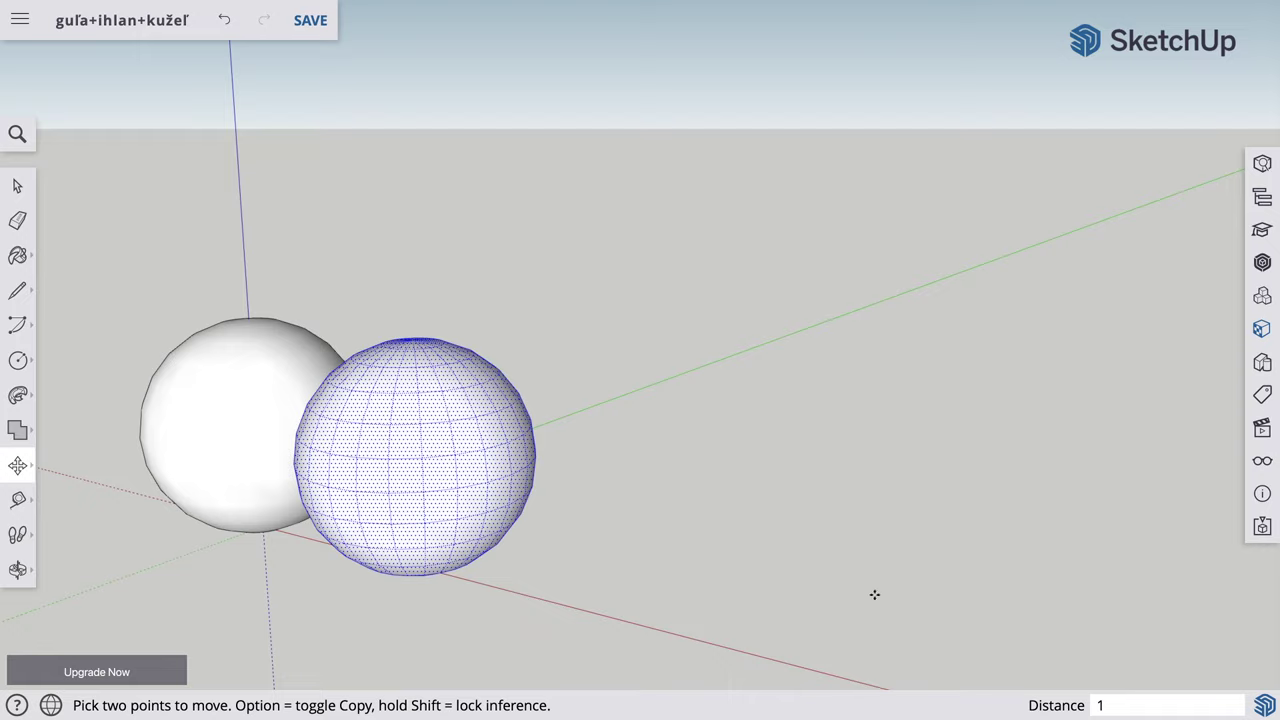
{"action": "type", "text": "*"}
{"action": "key", "text": "Return"}
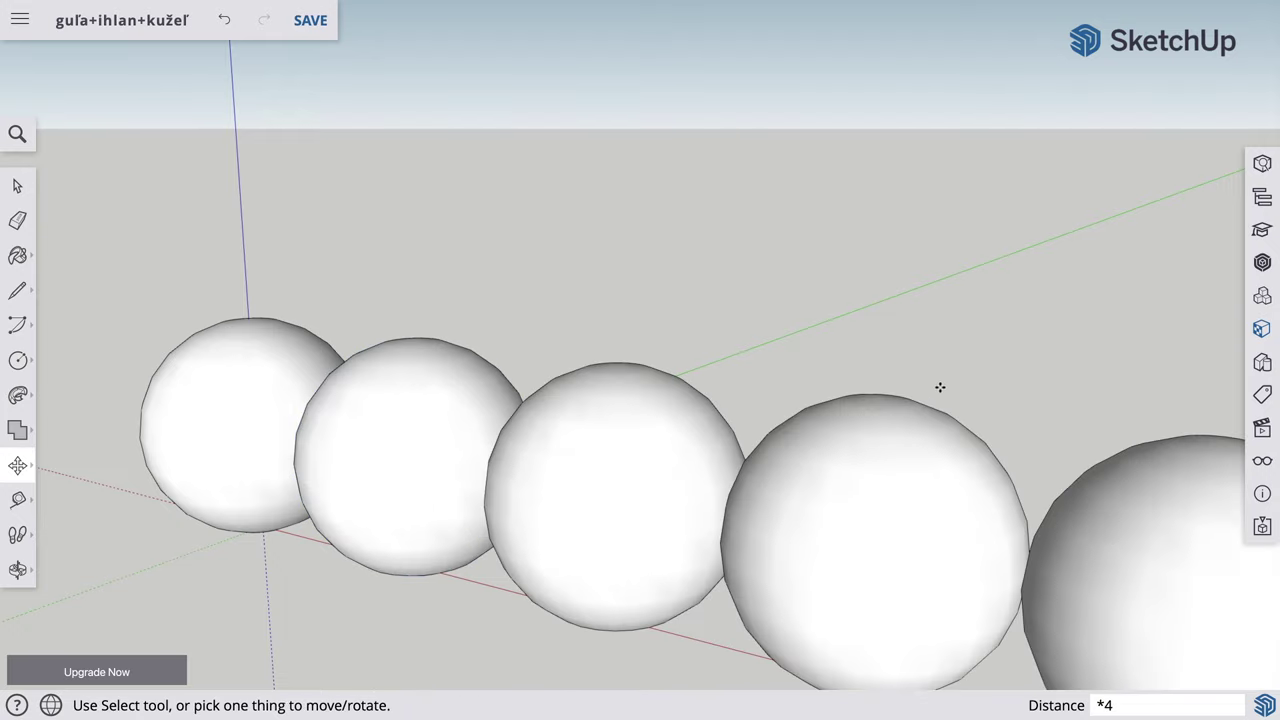
Select all five spheres and delete them
{"action": "scroll", "coordinate": [934, 386], "scroll_direction": "down", "scroll_amount": 3}
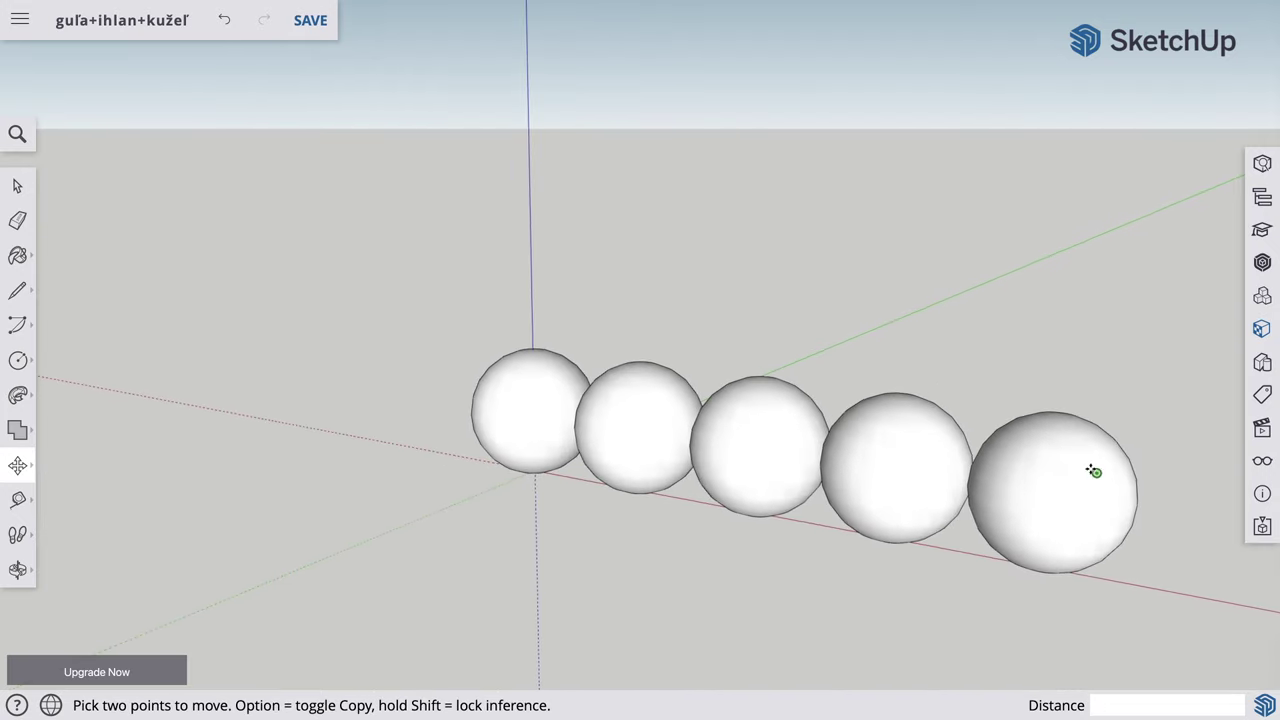
{"action": "scroll", "coordinate": [895, 500], "scroll_direction": "up", "scroll_amount": 2}
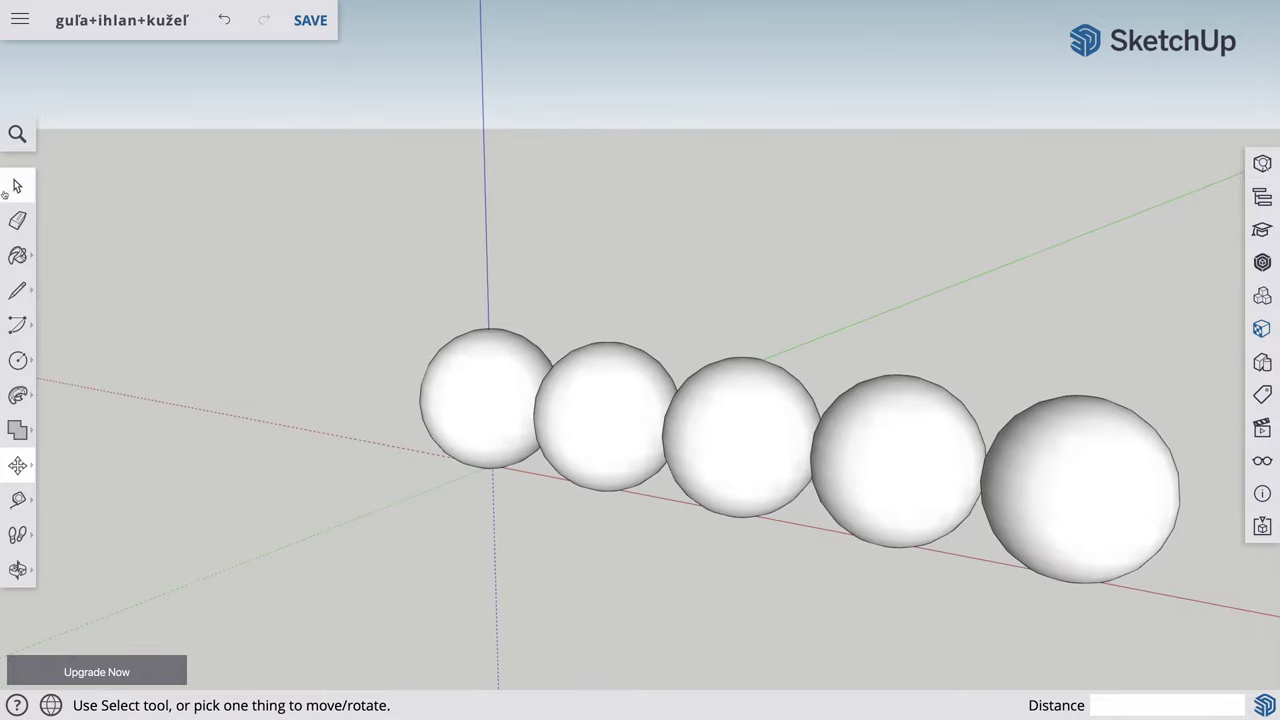
{"action": "left_click", "coordinate": [17, 185]}
{"action": "mouse_move", "coordinate": [358, 292]}
{"action": "left_mouse_down"}
{"action": "mouse_move", "coordinate": [1210, 341]}
{"action": "mouse_move", "coordinate": [1203, 602]}
{"action": "left_mouse_up"}
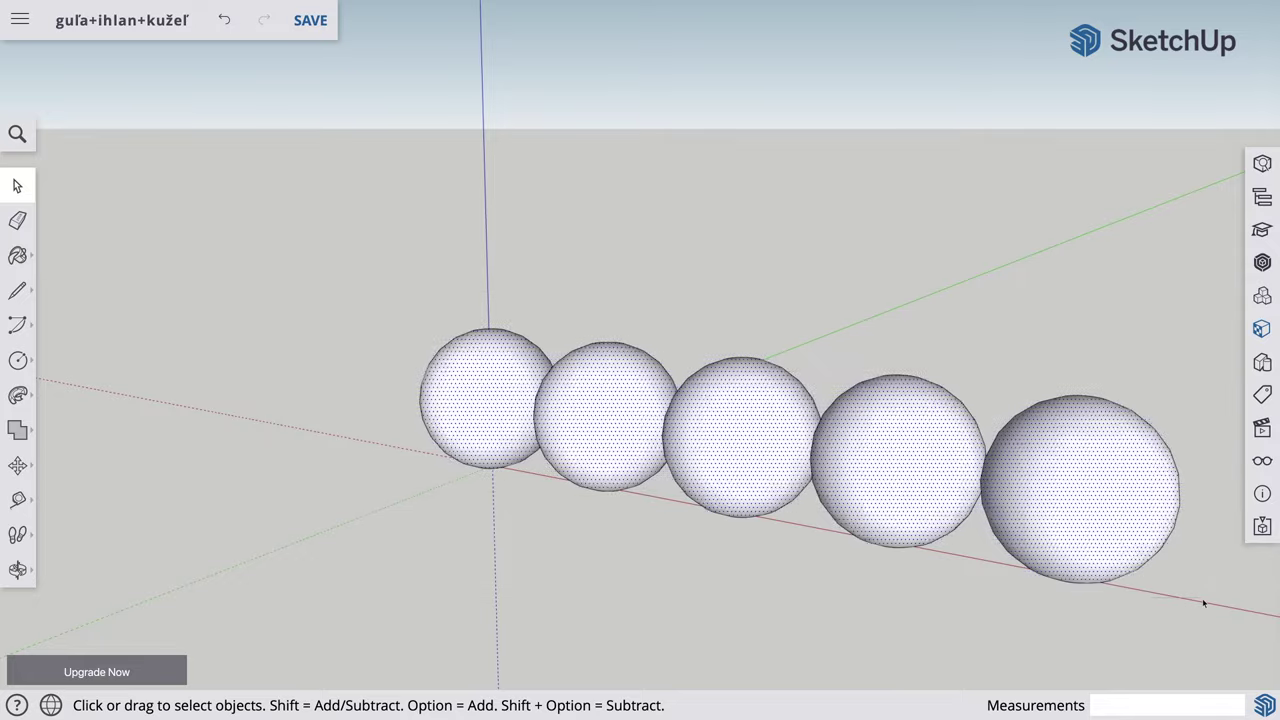
{"action": "key", "text": "Delete"}
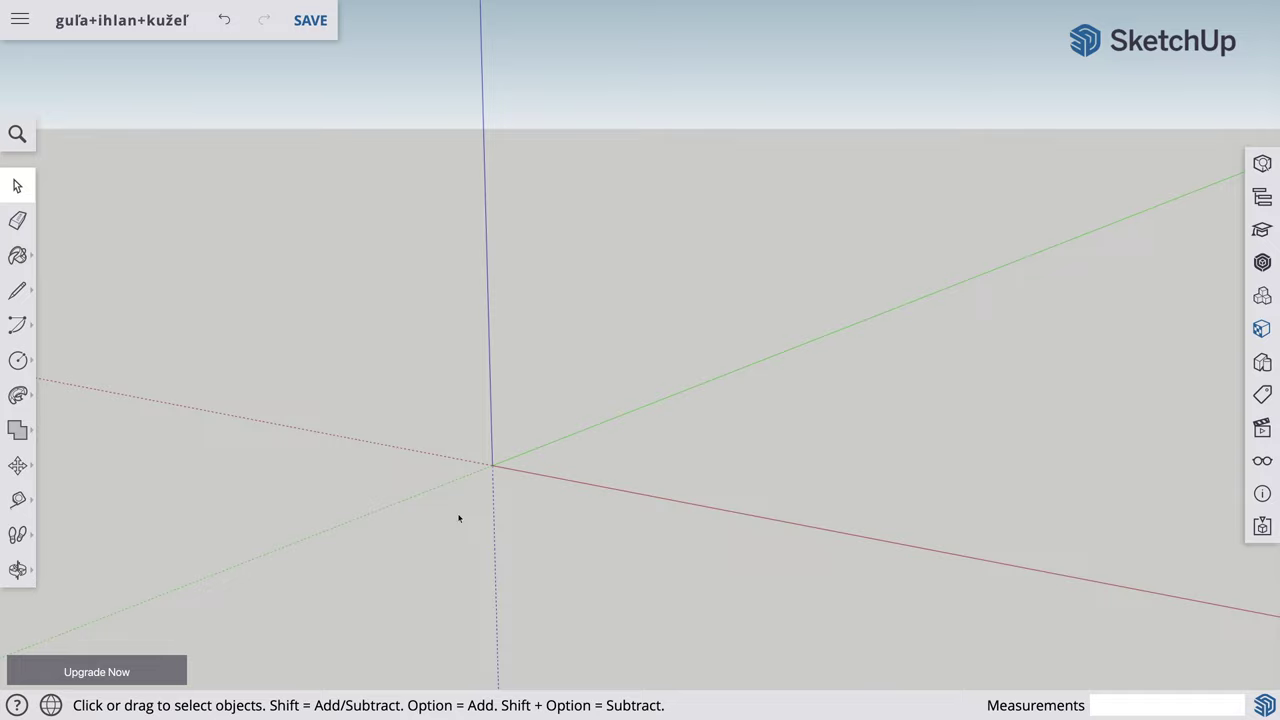
Draw a circle at the origin and a triangular profile, then sweep it into a cone with Follow Me
{"action": "key", "text": "c"}
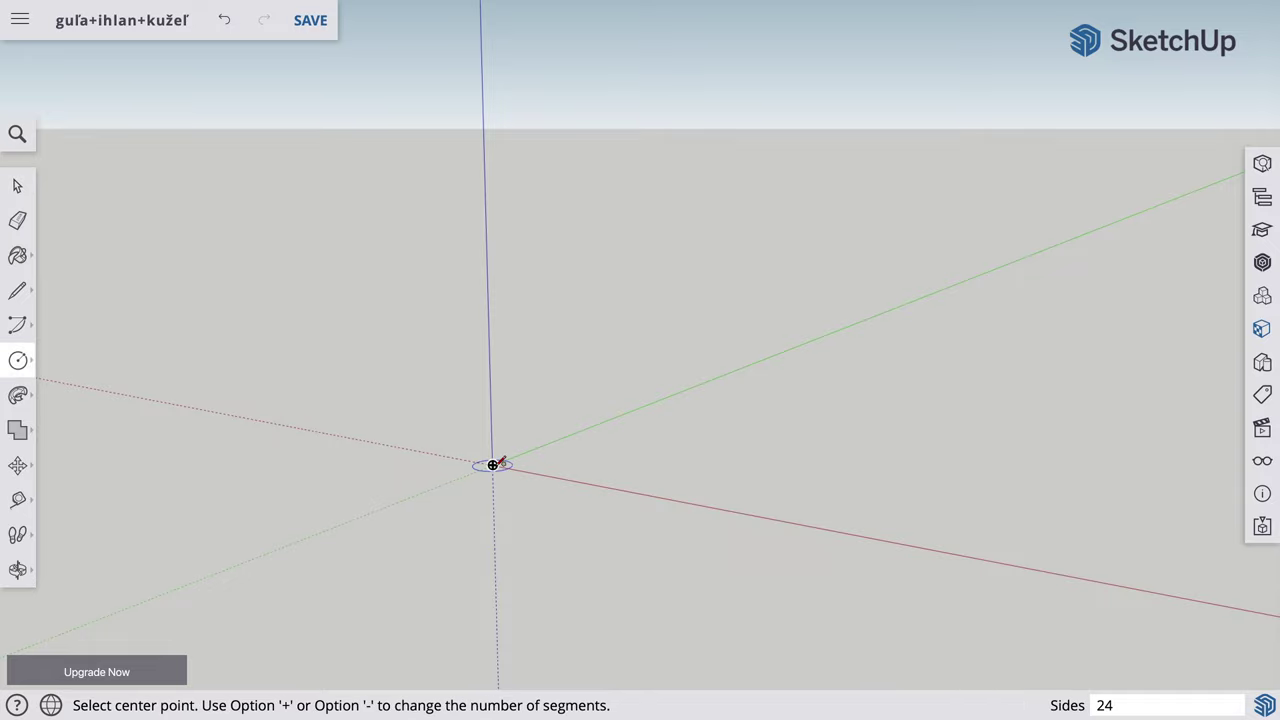
{"action": "left_click", "coordinate": [492, 465]}
{"action": "left_click", "coordinate": [530, 516]}
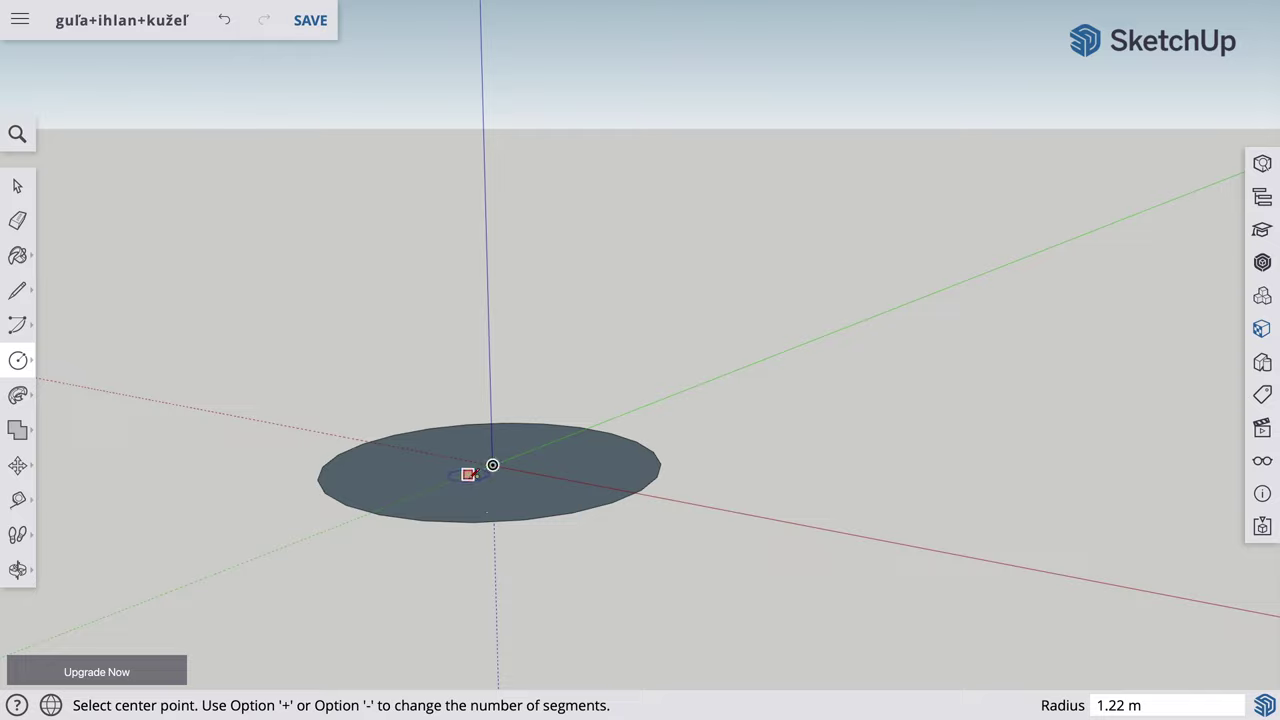
{"action": "key", "text": "l"}
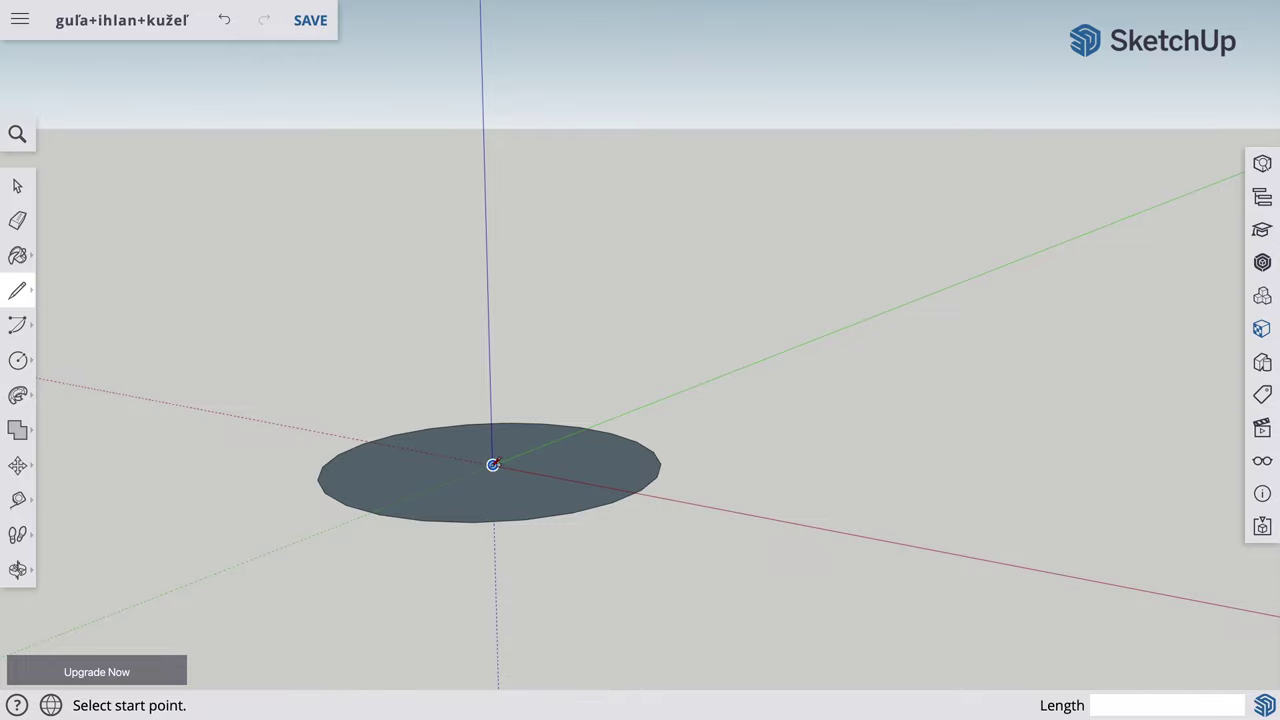
{"action": "left_click", "coordinate": [492, 465]}
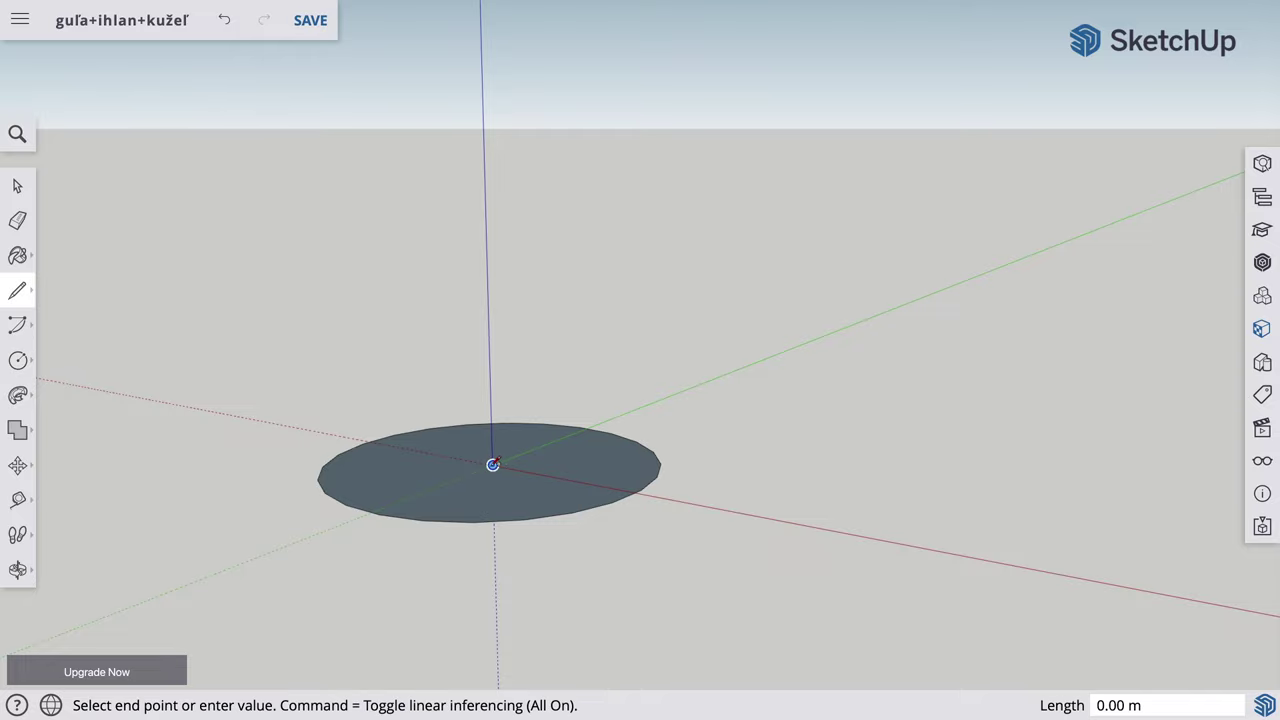
{"action": "left_click", "coordinate": [487, 240]}
{"action": "left_click", "coordinate": [612, 501]}
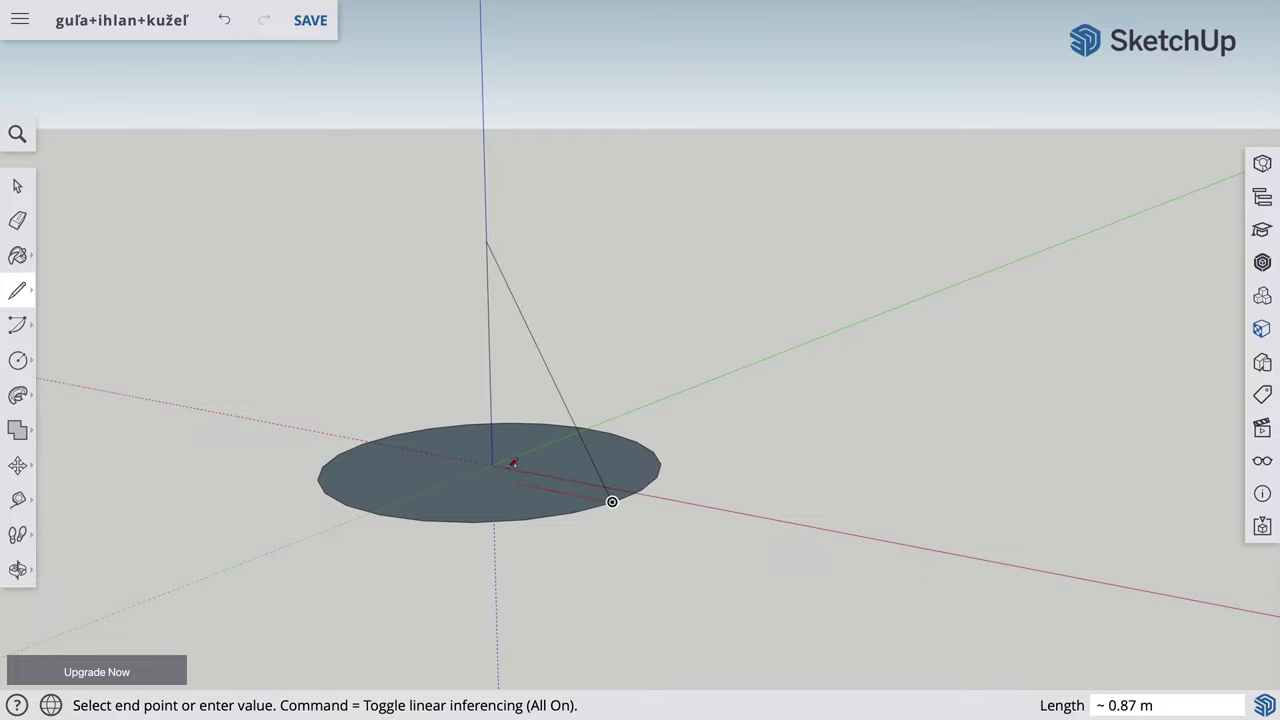
{"action": "left_click", "coordinate": [491, 465]}
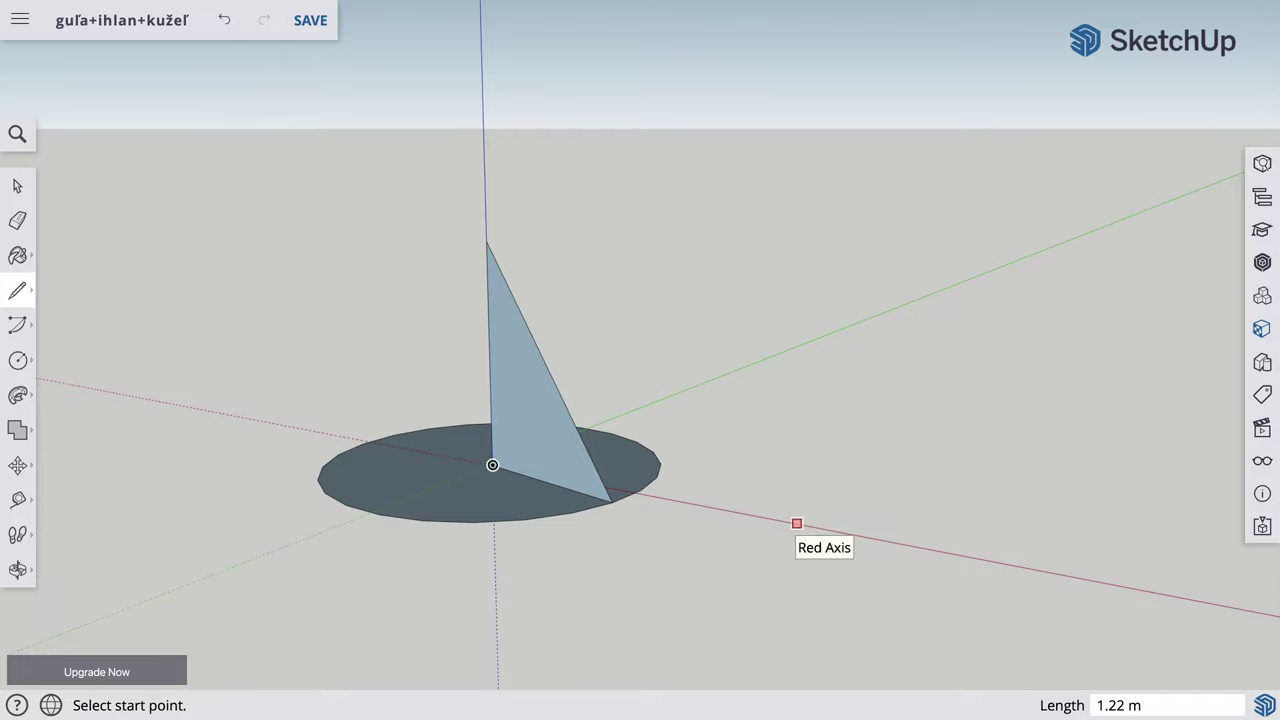
{"action": "key", "text": "space"}
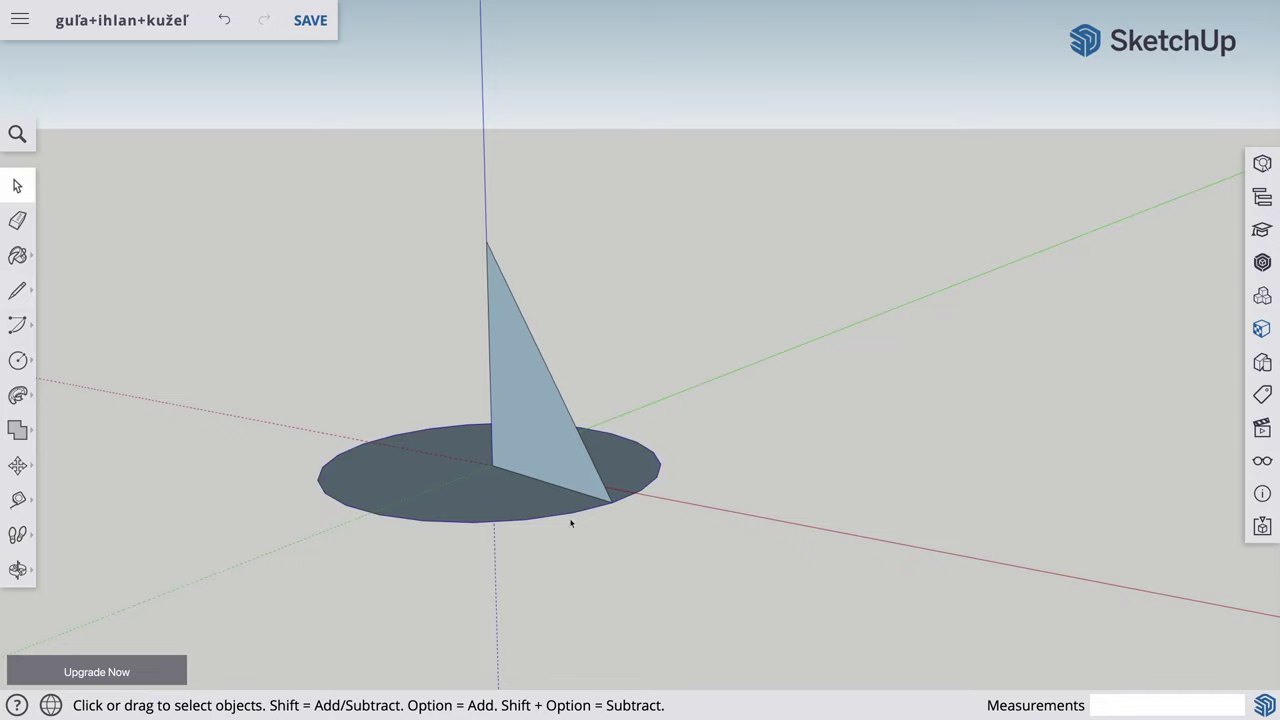
{"action": "left_click", "coordinate": [17, 395]}
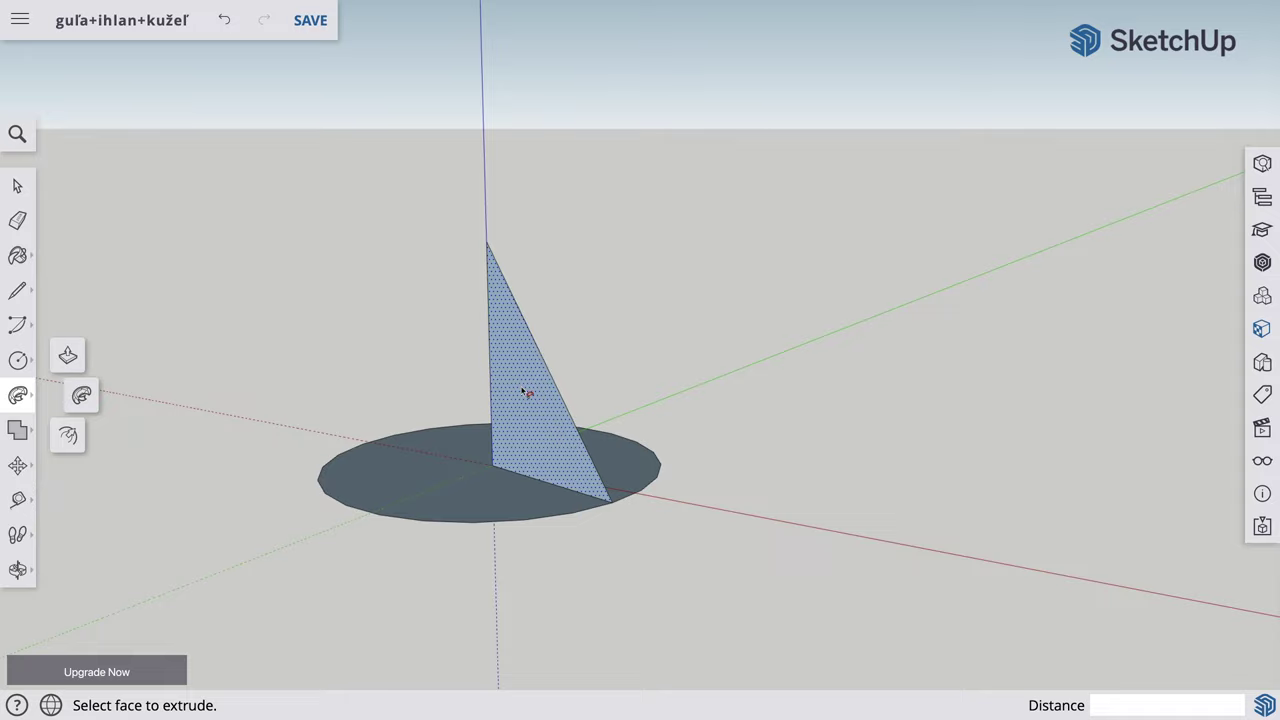
{"action": "left_click", "coordinate": [527, 392]}
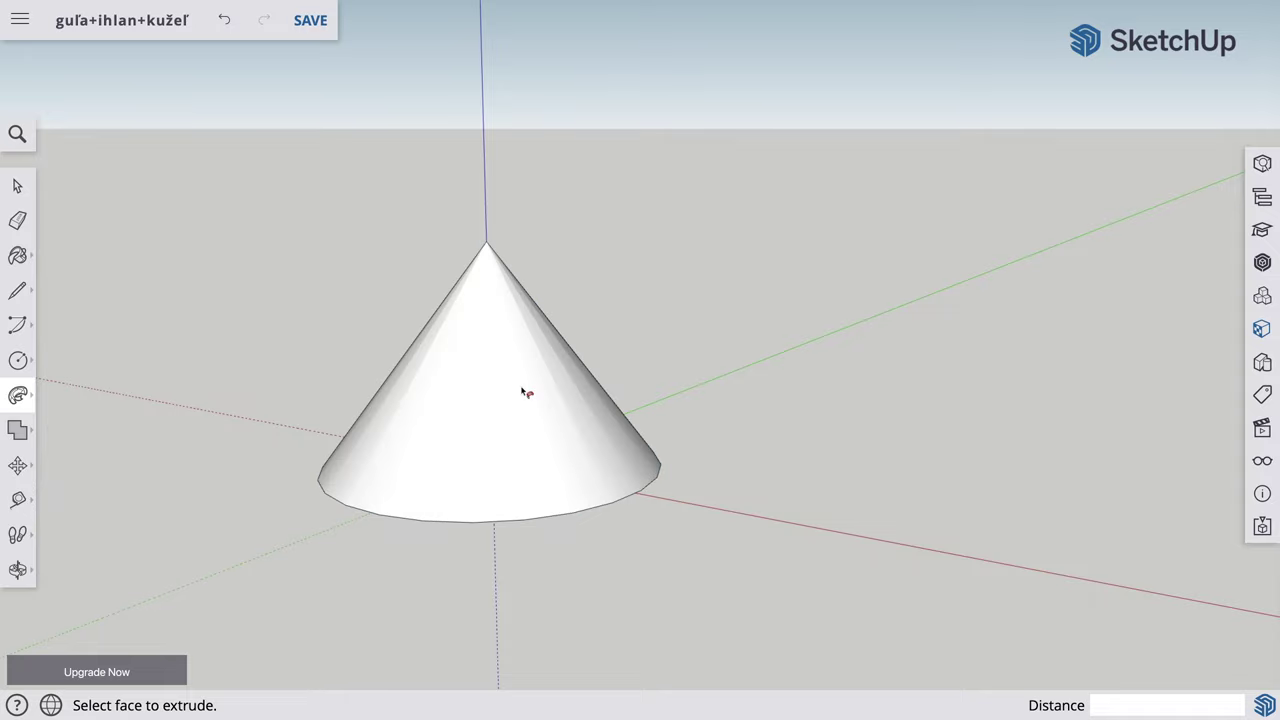
Orbit around the cone, then select and delete it
{"action": "key", "text": "o"}
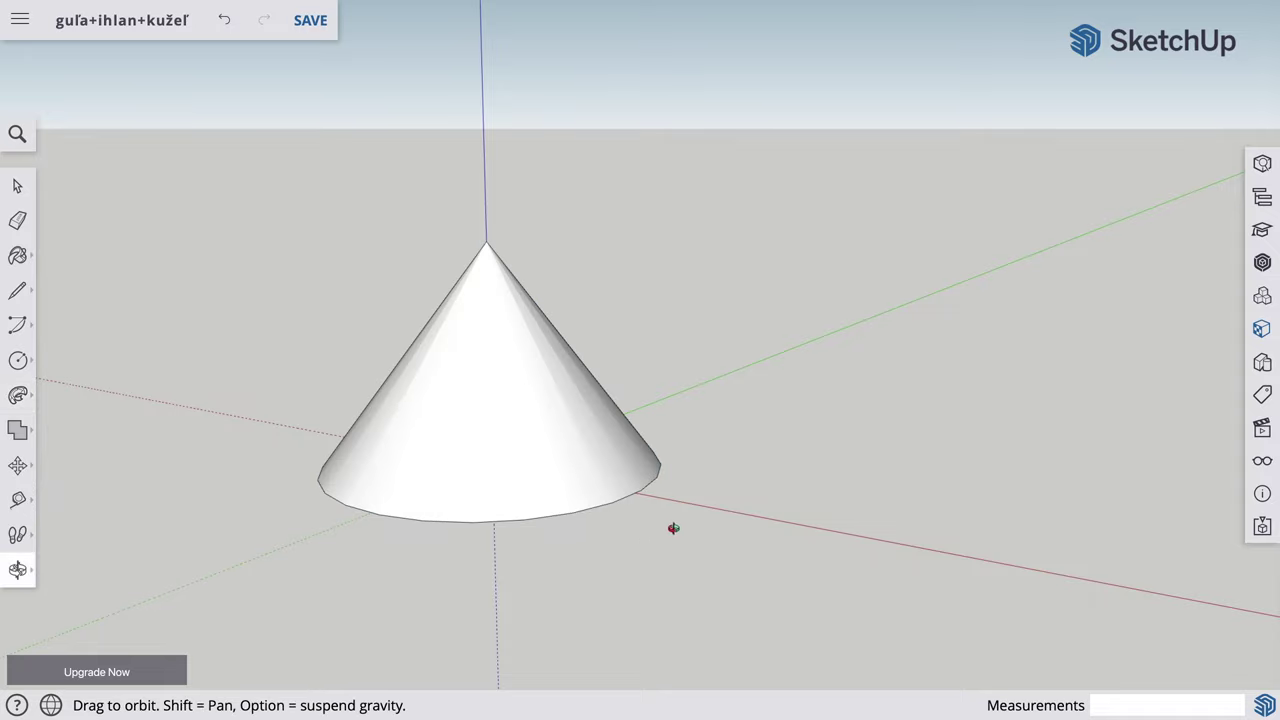
{"action": "mouse_move", "coordinate": [674, 526]}
{"action": "left_mouse_down"}
{"action": "mouse_move", "coordinate": [538, 257]}
{"action": "mouse_move", "coordinate": [594, 577]}
{"action": "left_mouse_up"}
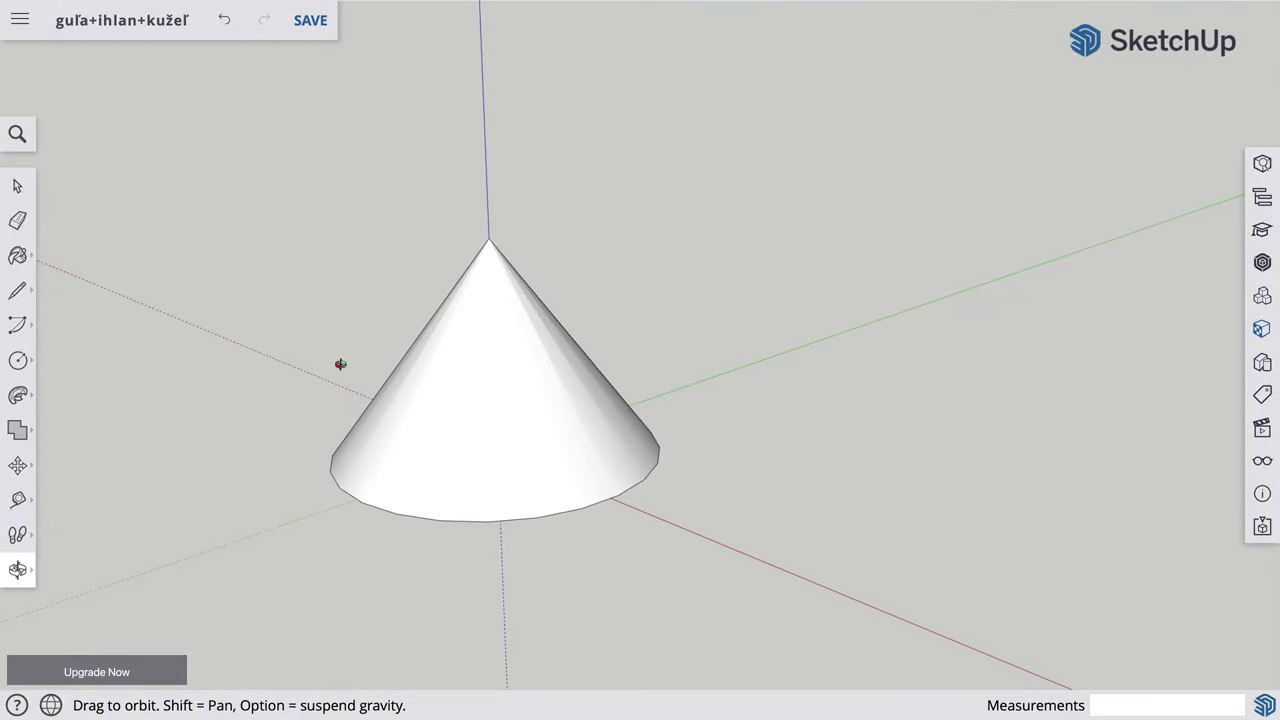
{"action": "key", "text": "space"}
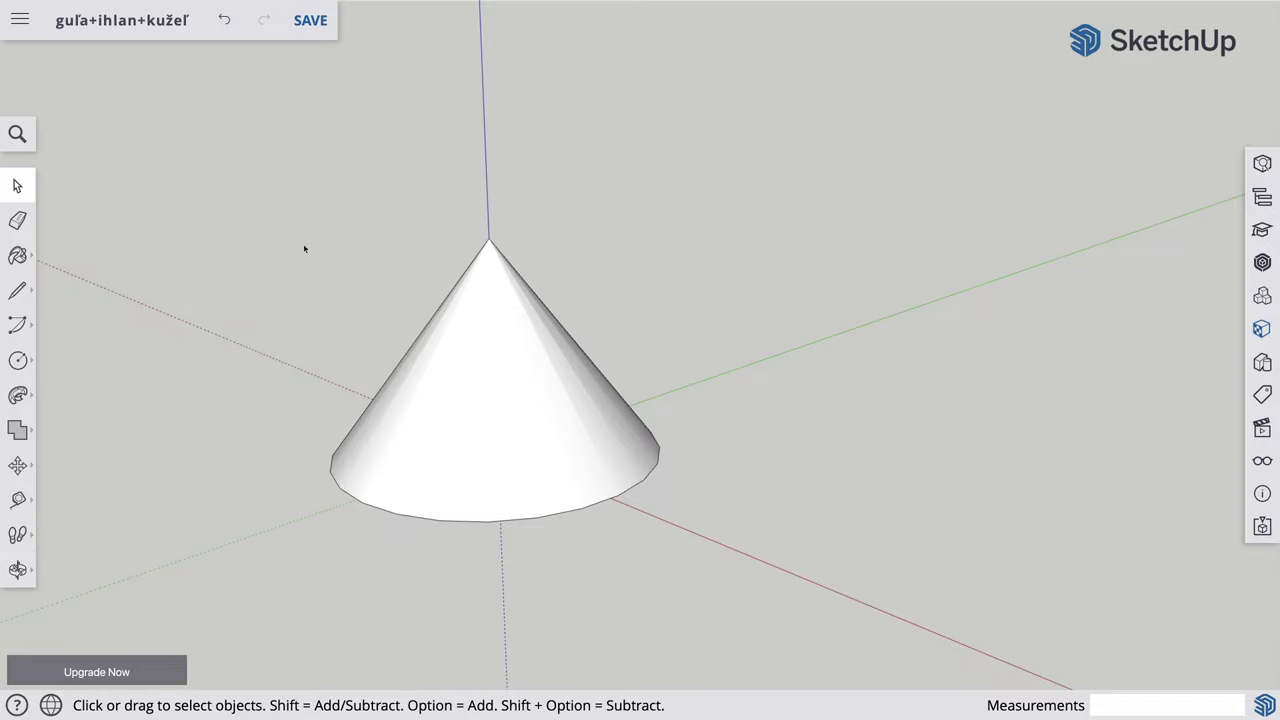
{"action": "left_click_drag", "start_coordinate": [292, 238], "coordinate": [732, 557]}
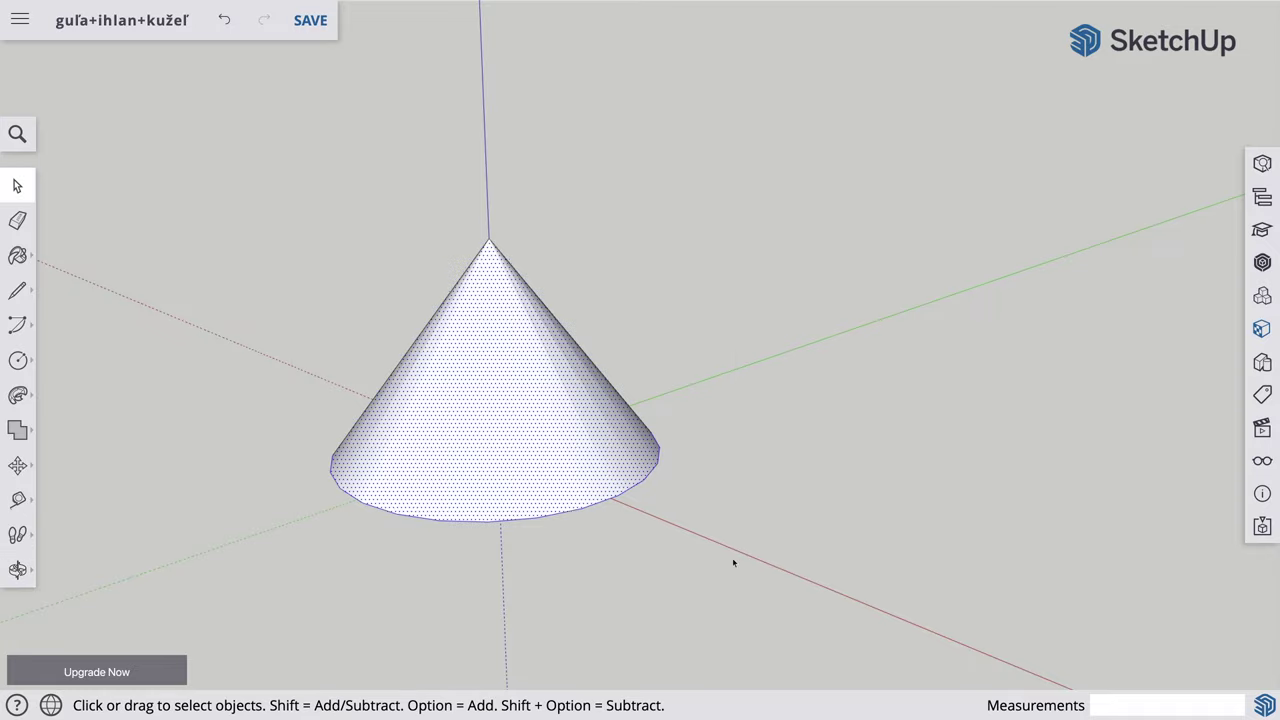
{"action": "key", "text": "Delete"}
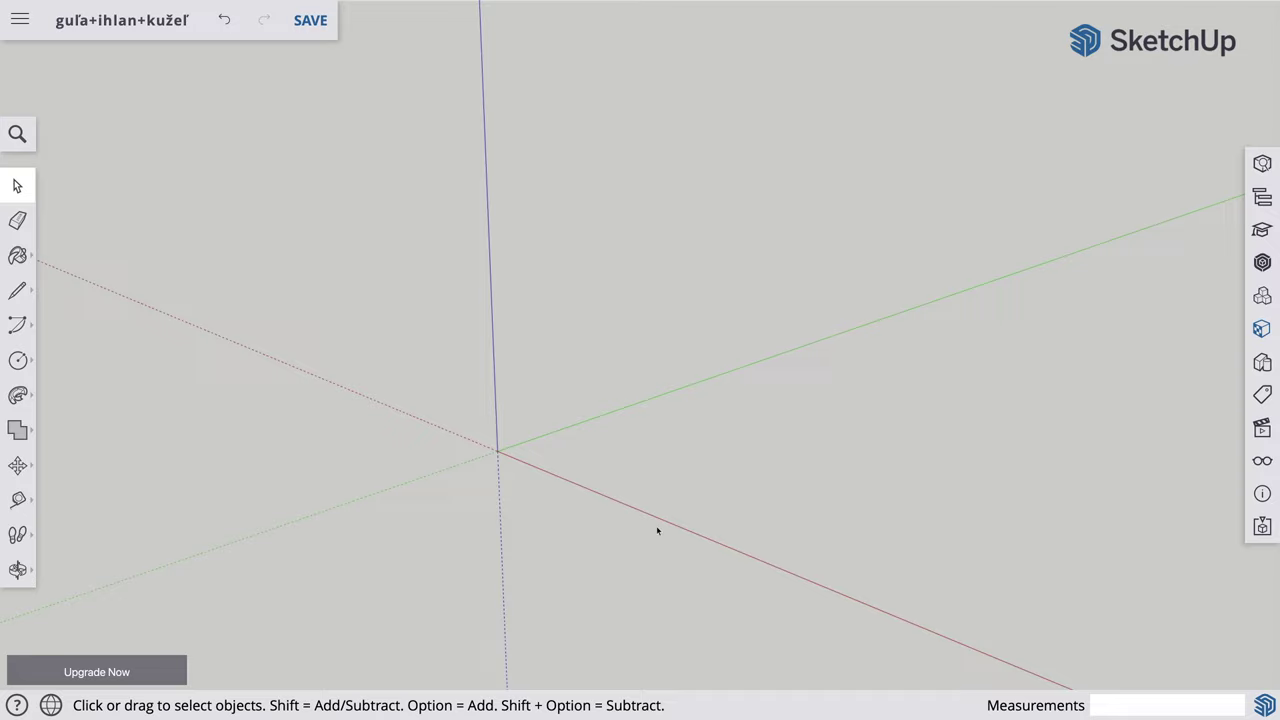
Draw a 0.5 m by 0.5 m rectangle at the origin
{"action": "key", "text": "r"}
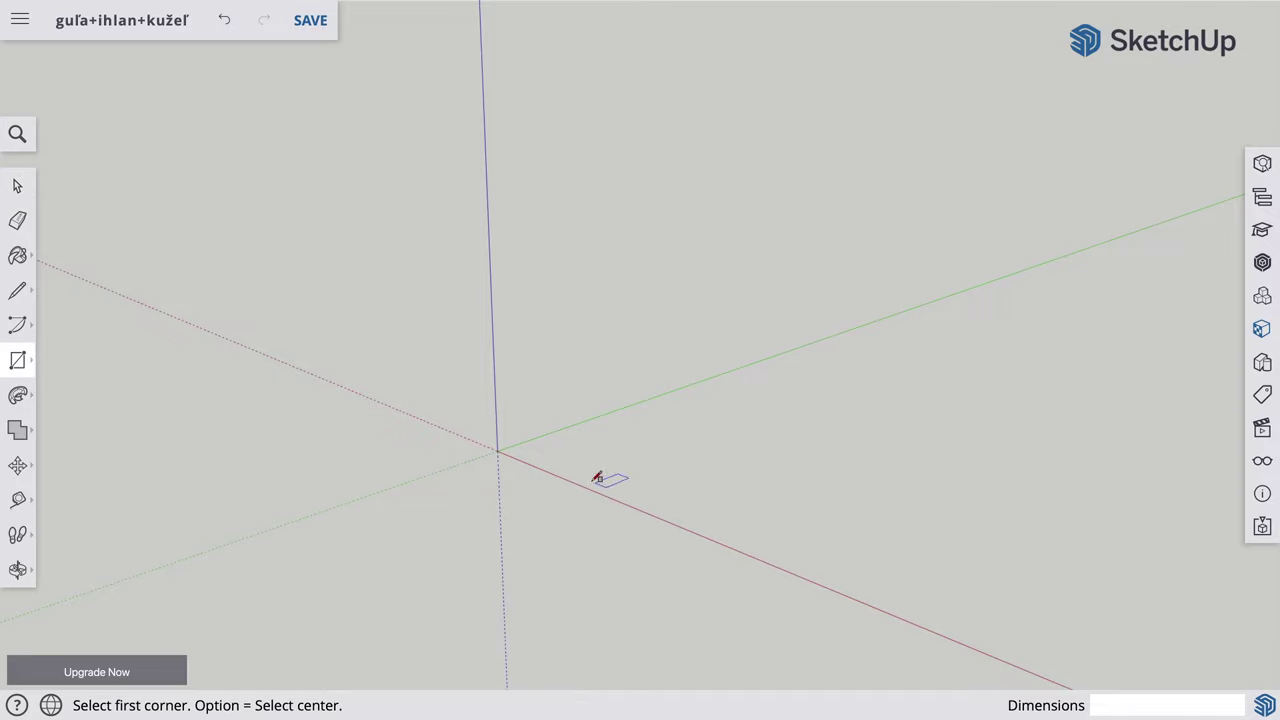
{"action": "left_click", "coordinate": [497, 450]}
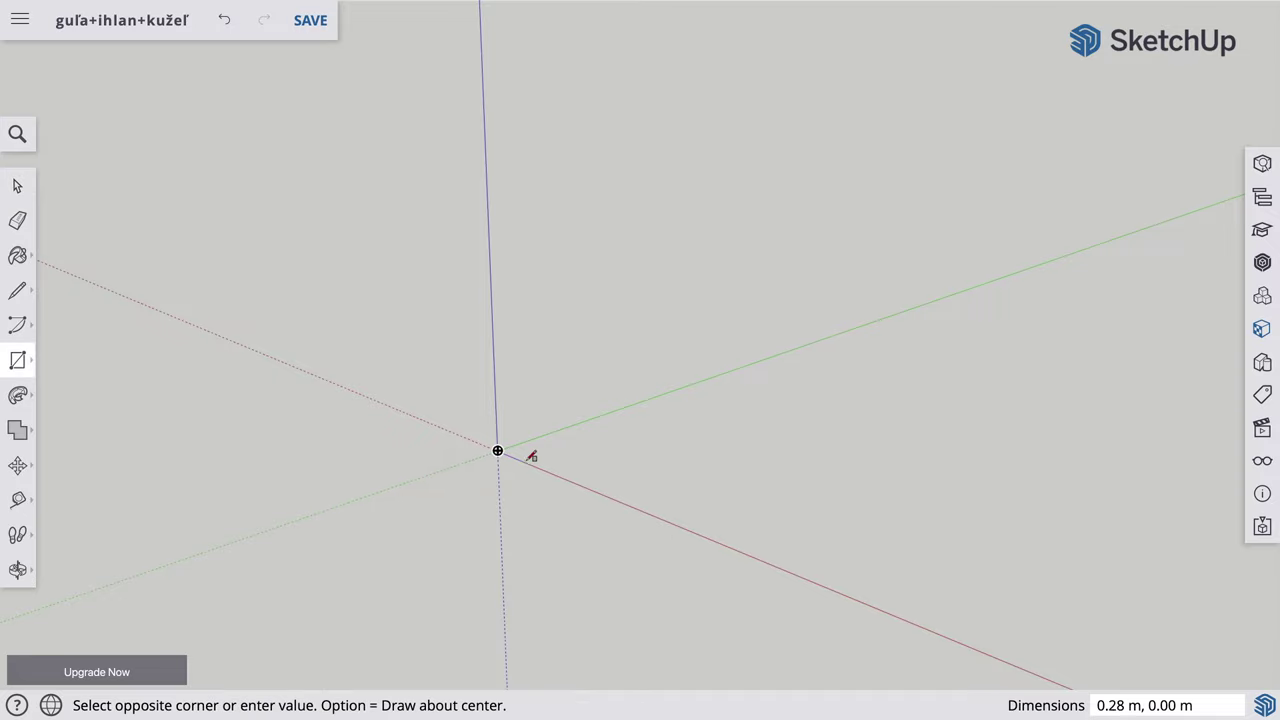
{"action": "left_click", "coordinate": [640, 455]}
{"action": "type", "text": "0."}
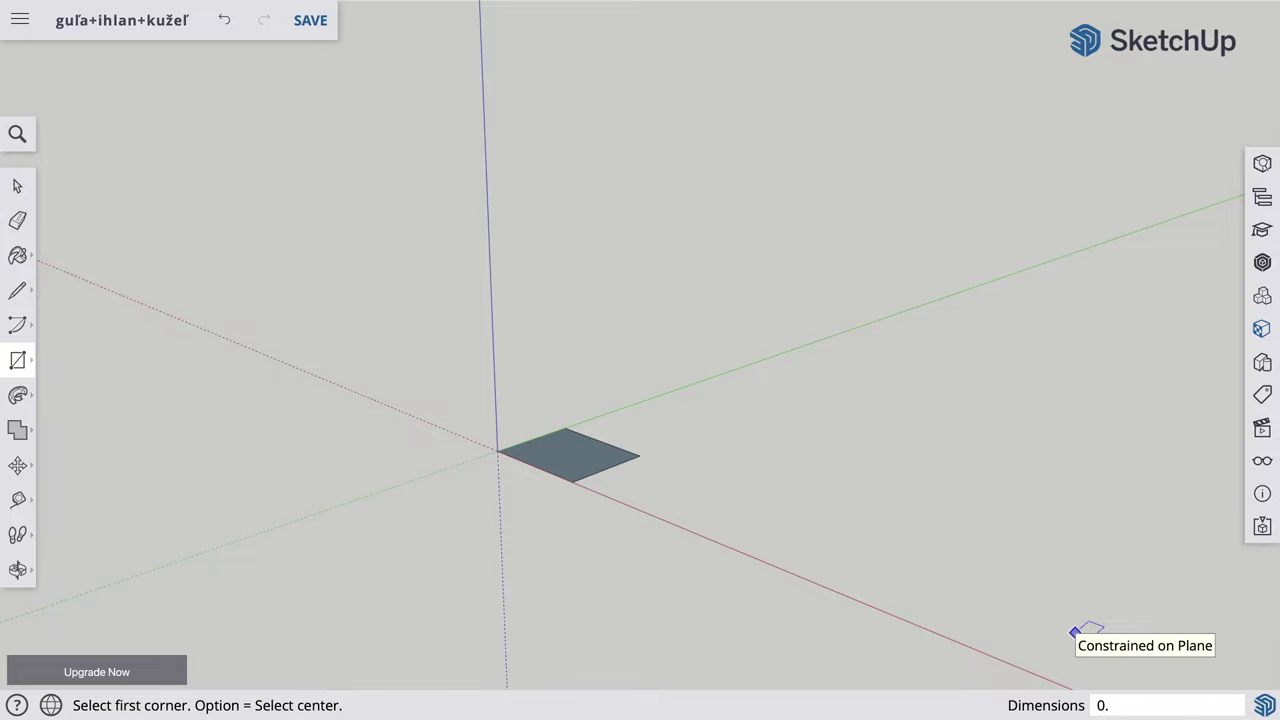
{"action": "type", "text": "5,0"}
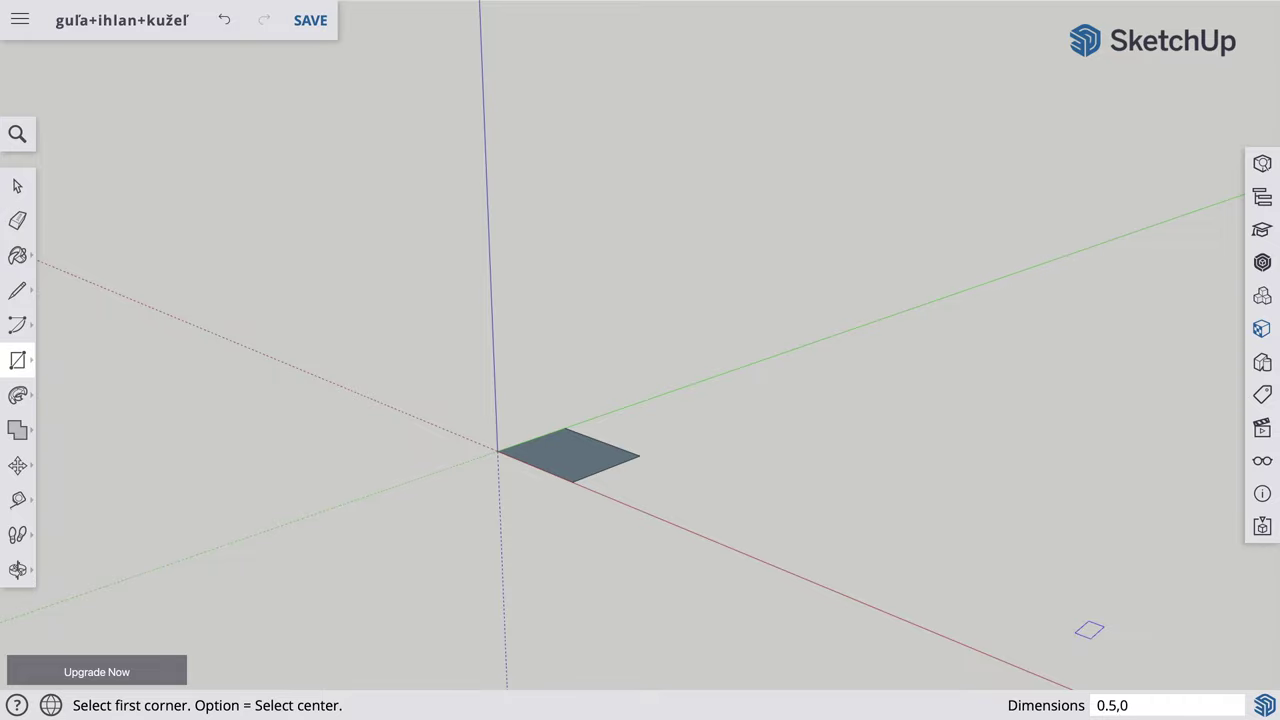
{"action": "type", "text": ".5"}
{"action": "key", "text": "Return"}
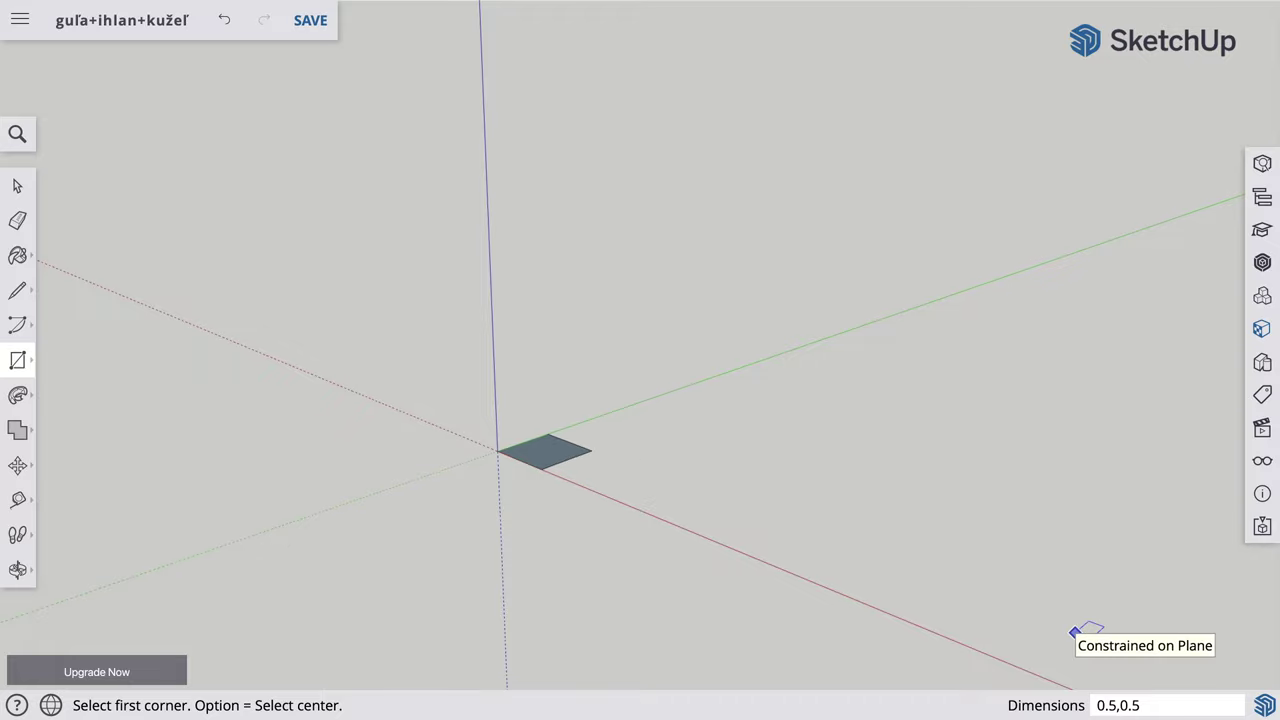
Push/pull the square into a 0.22 m box, then undo the extrusion
{"action": "scroll", "coordinate": [671, 500], "scroll_direction": "up", "scroll_amount": 1}
{"action": "scroll", "coordinate": [668, 500], "scroll_direction": "up", "scroll_amount": 2}
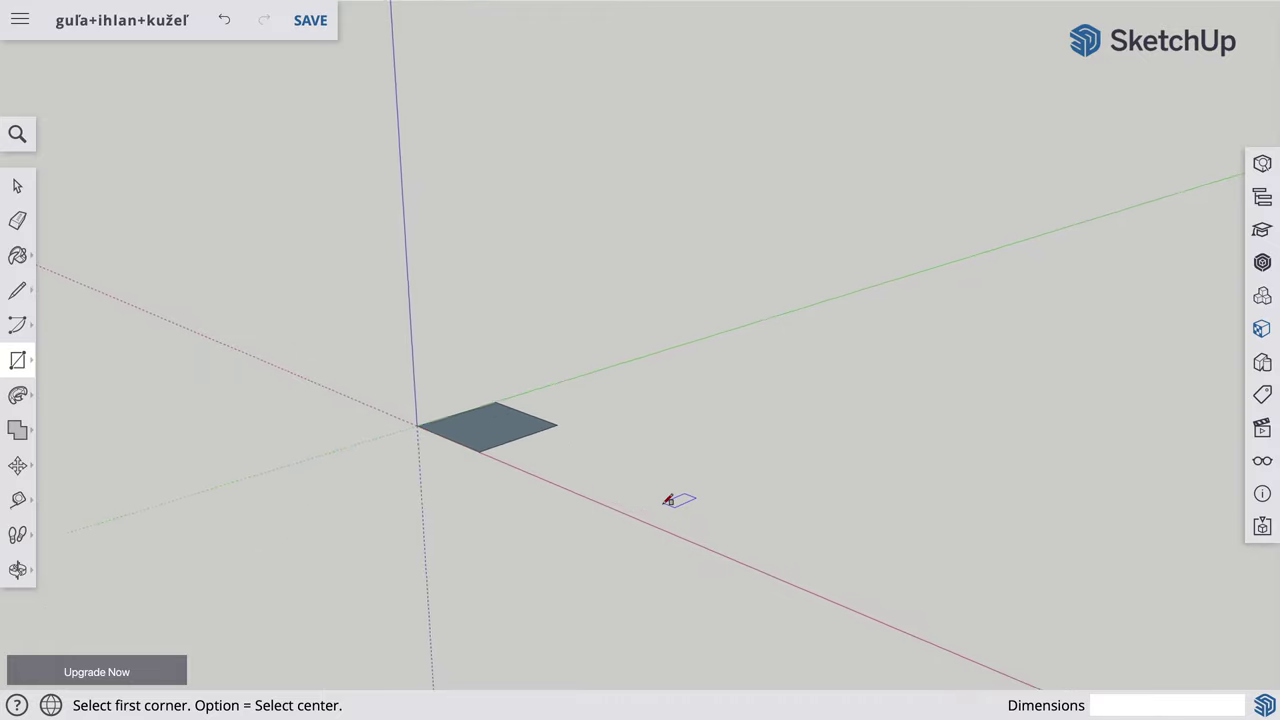
{"action": "scroll", "coordinate": [668, 500], "scroll_direction": "up", "scroll_amount": 2}
{"action": "key", "text": "p"}
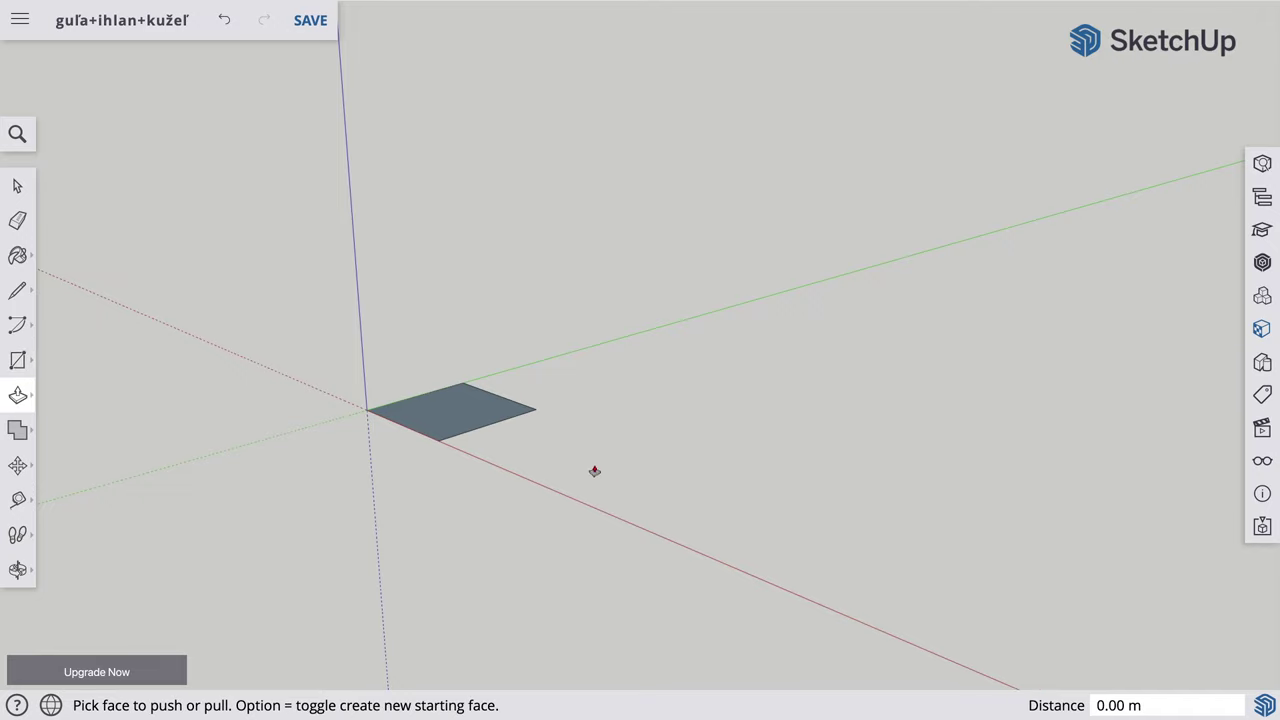
{"action": "left_click_drag", "start_coordinate": [463, 402], "coordinate": [464, 357]}
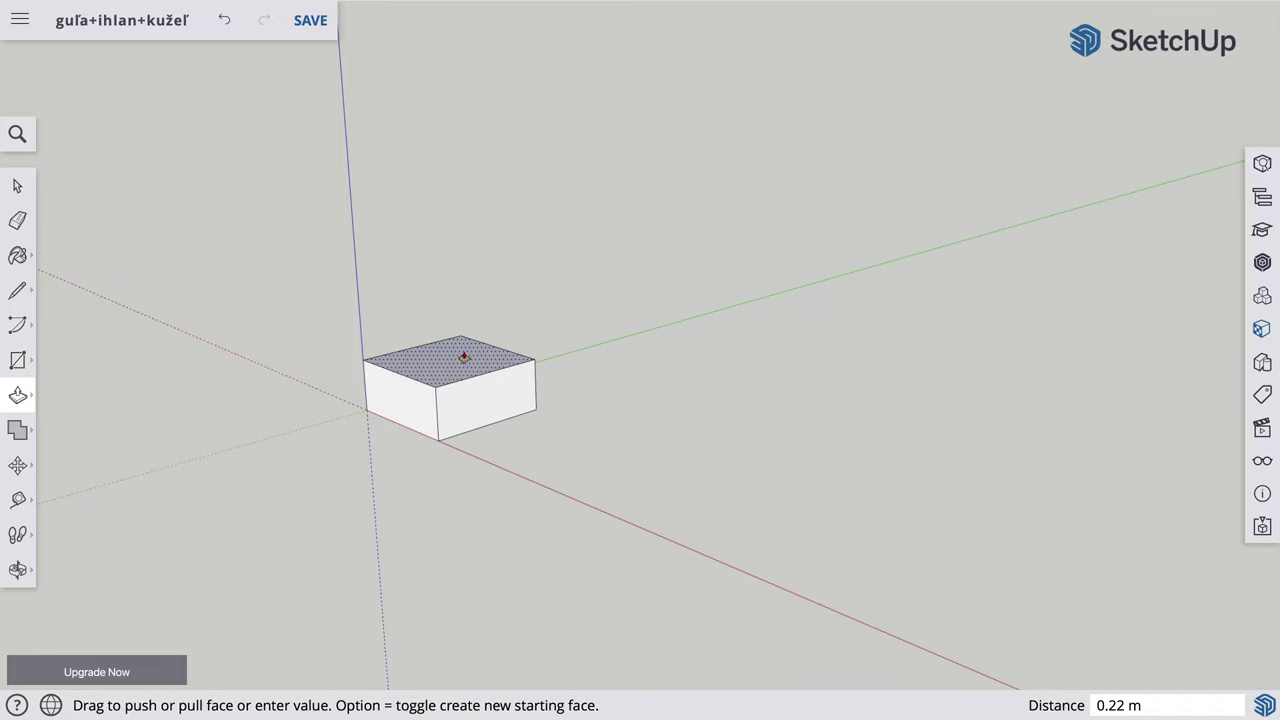
{"action": "left_click", "coordinate": [464, 357]}
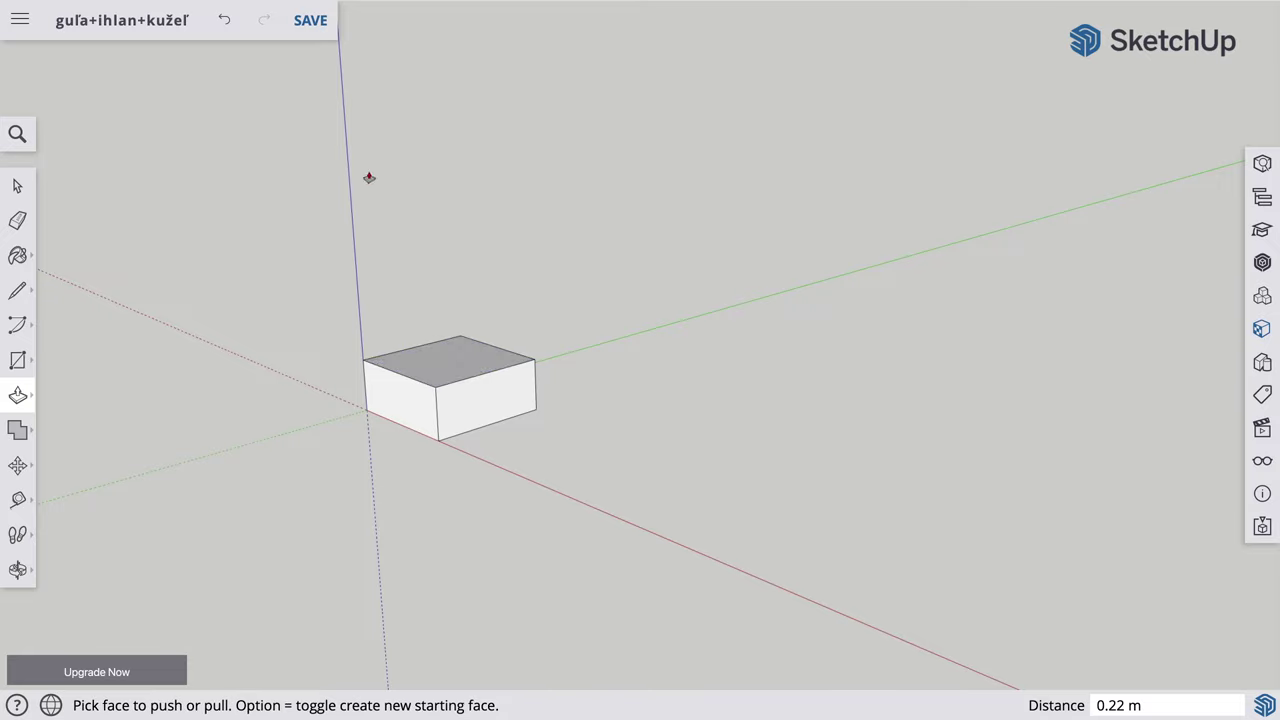
{"action": "left_click", "coordinate": [224, 20]}
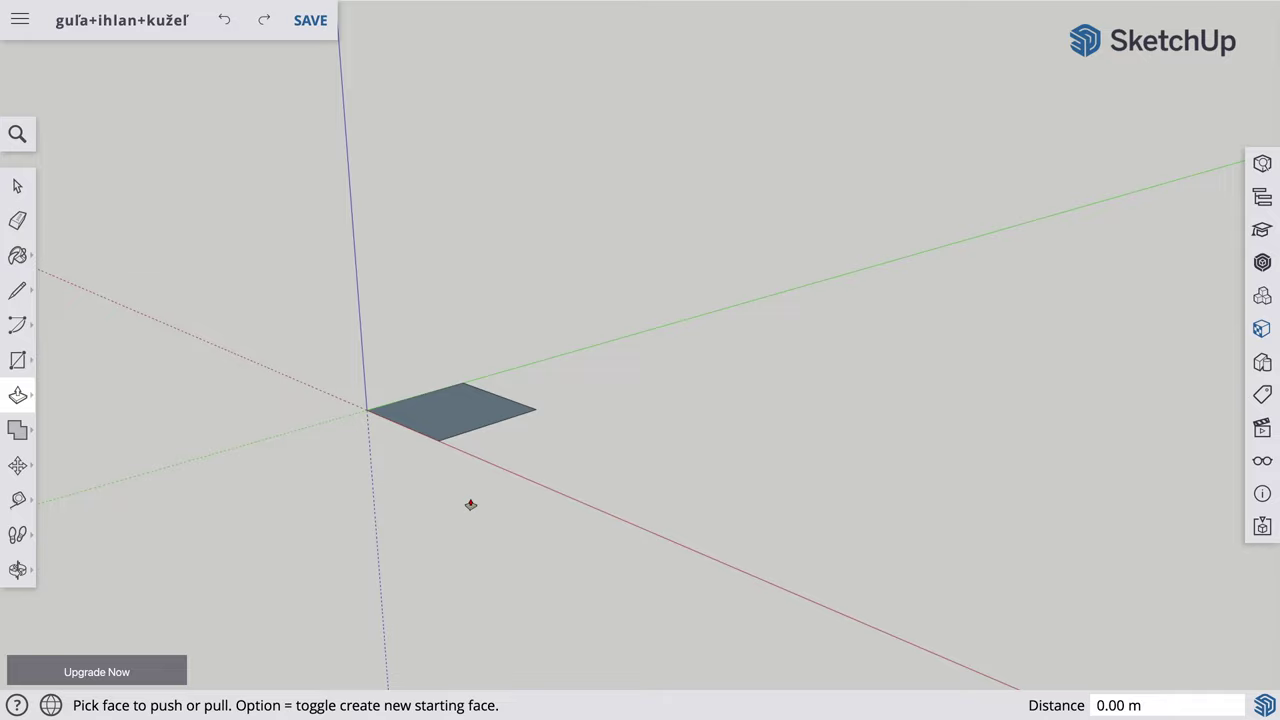
Draw a vertical line from the square's centre to an apex, then lines from the apex to two corners
{"action": "key", "text": "l"}
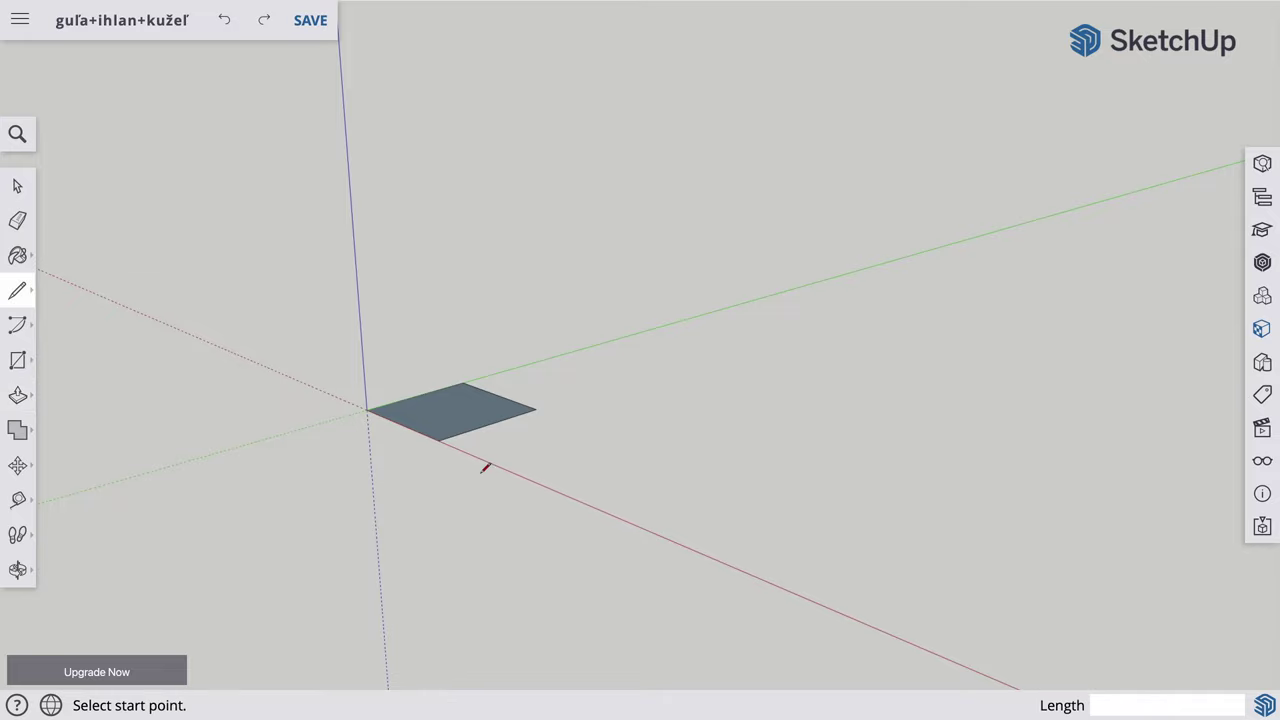
{"action": "scroll", "coordinate": [487, 478], "scroll_direction": "up", "scroll_amount": 2}
{"action": "scroll", "coordinate": [487, 478], "scroll_direction": "up", "scroll_amount": 2}
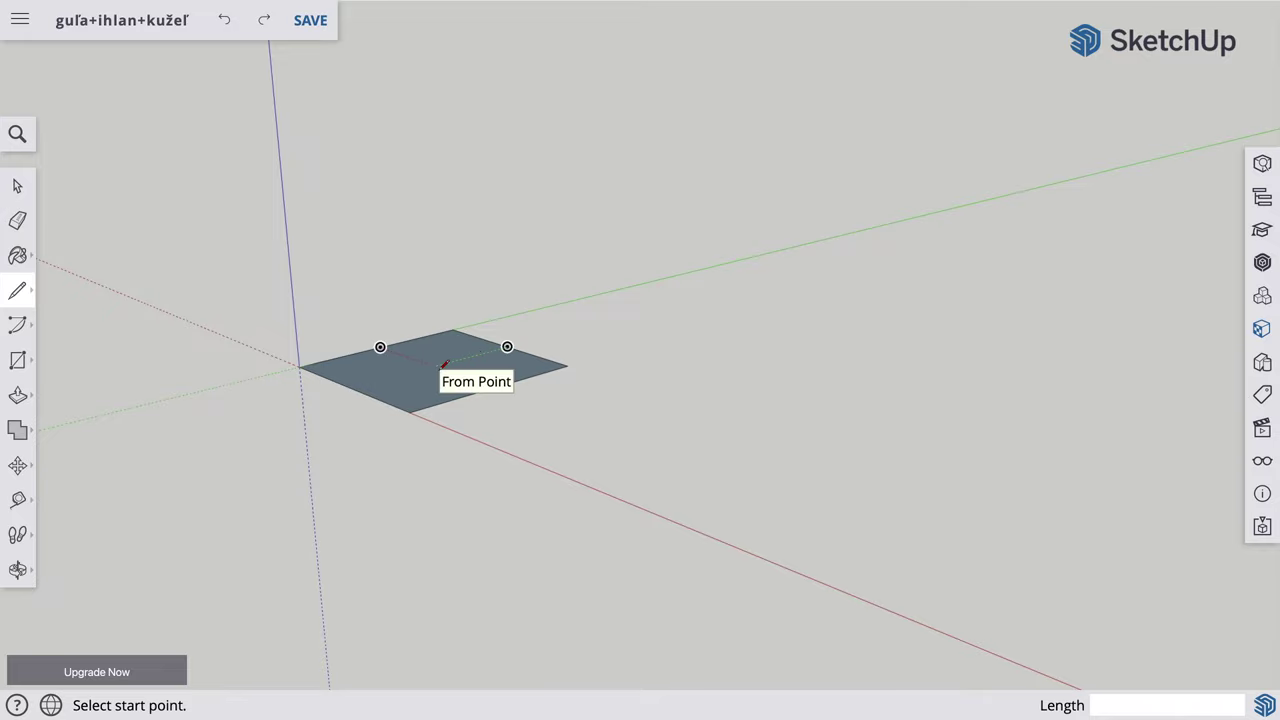
{"action": "left_click", "coordinate": [438, 365]}
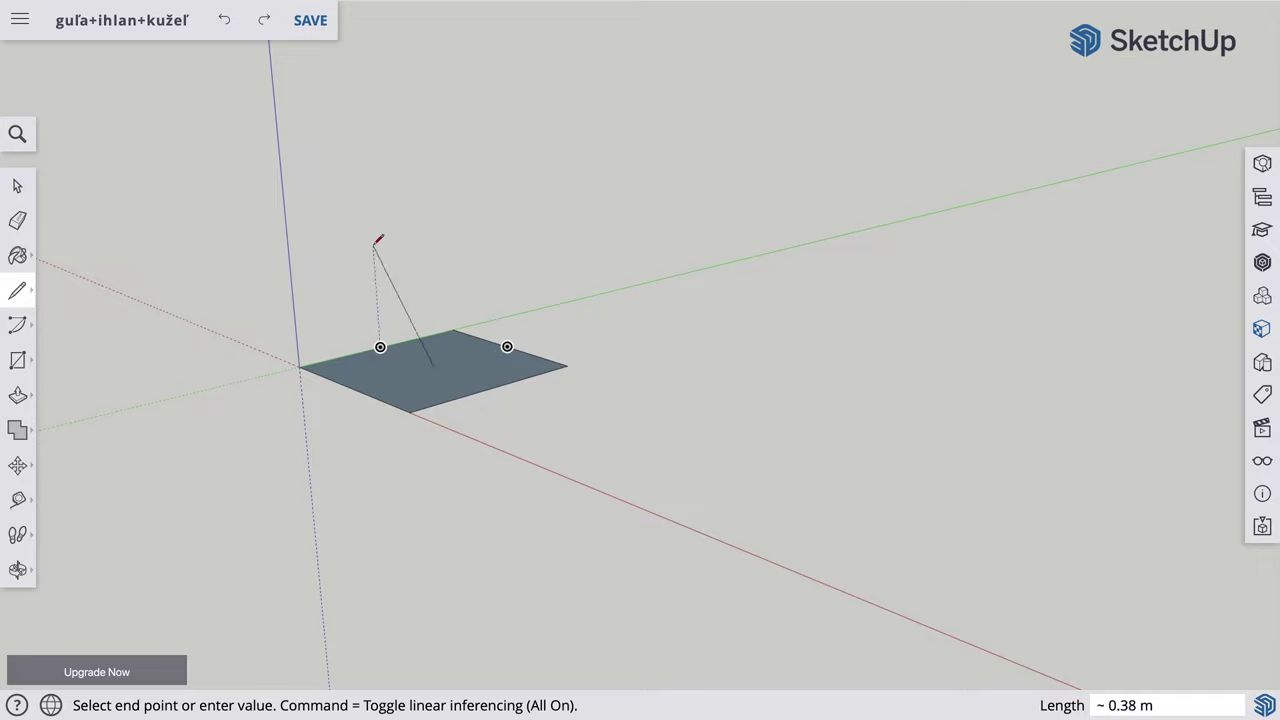
{"action": "left_click", "coordinate": [421, 156]}
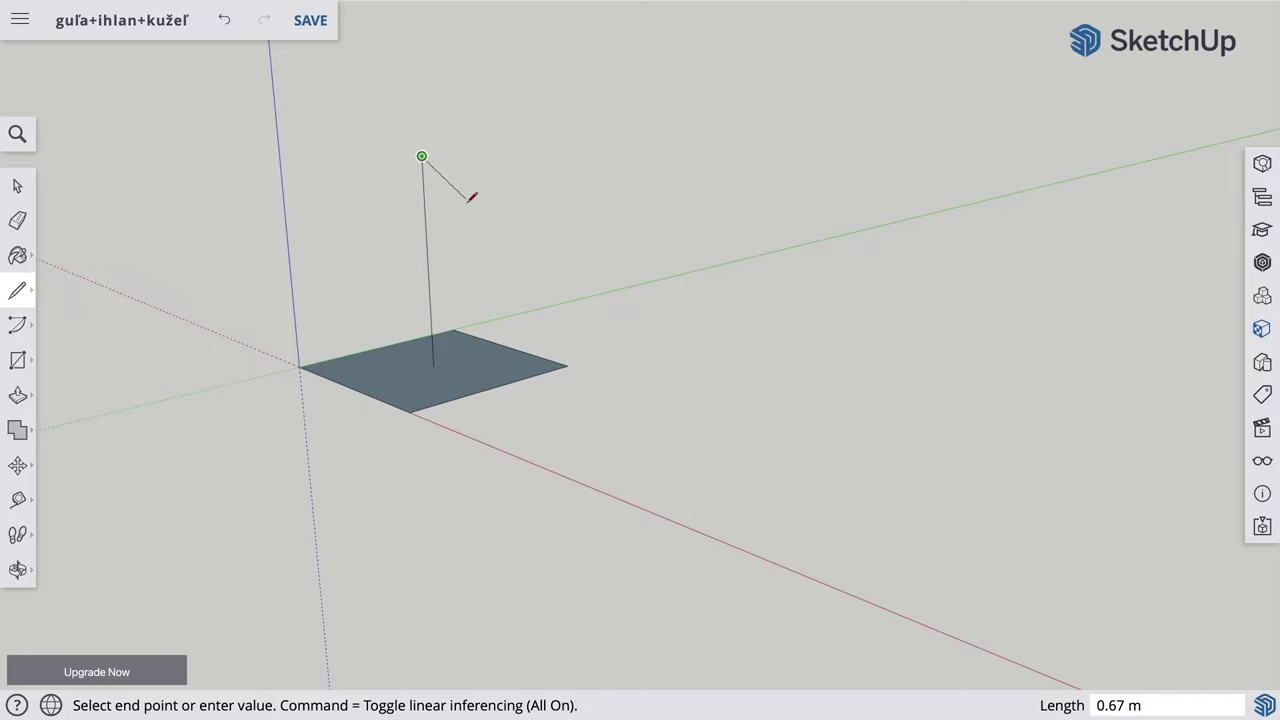
{"action": "left_click", "coordinate": [567, 364]}
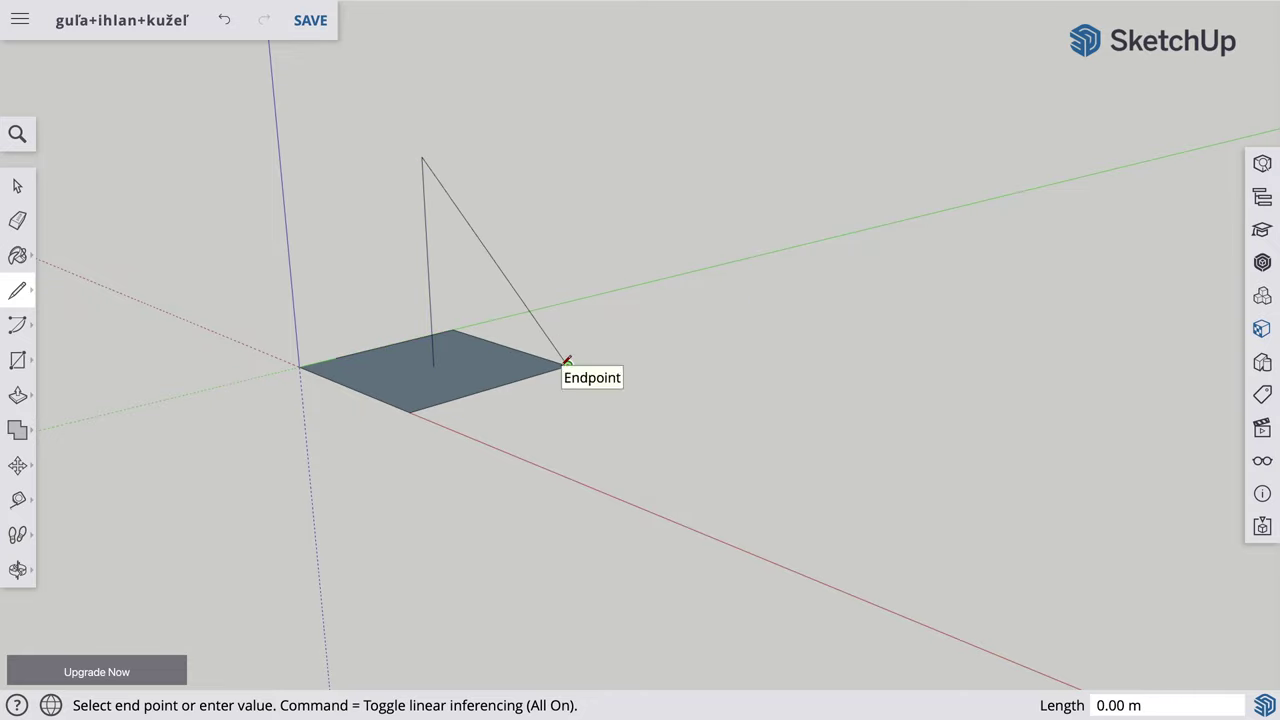
{"action": "key", "text": "Escape"}
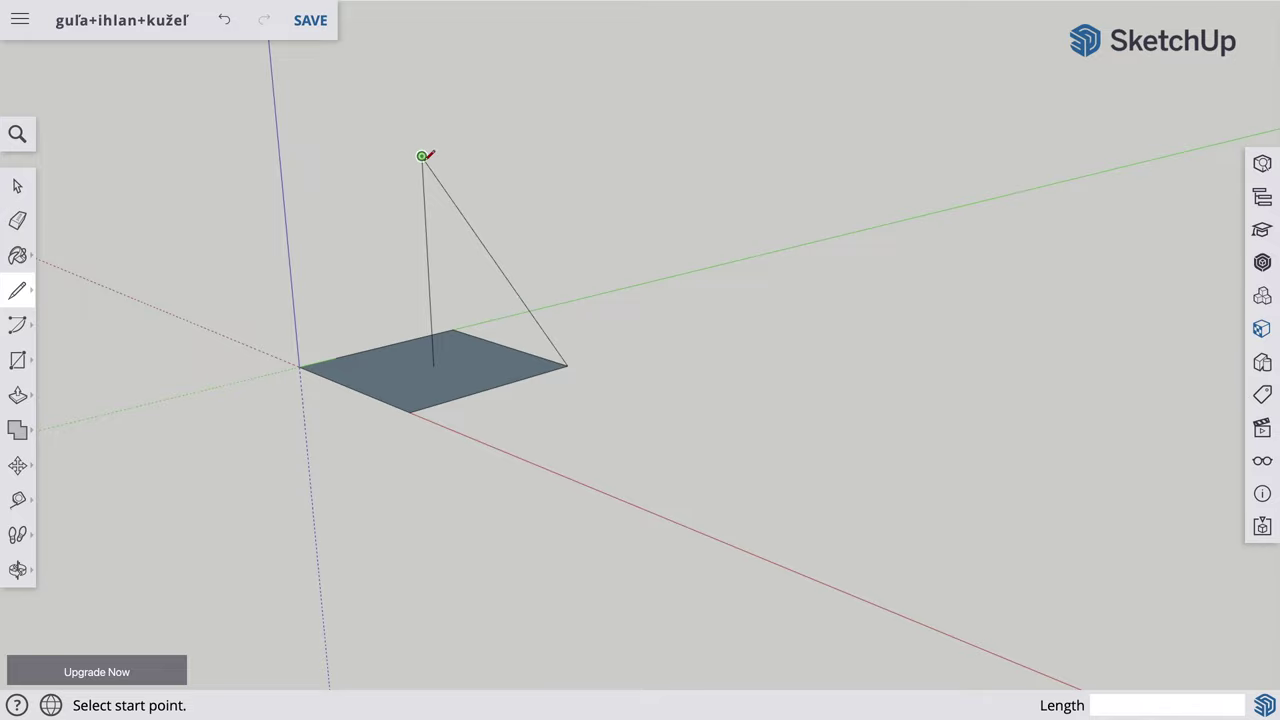
{"action": "left_click", "coordinate": [421, 156]}
{"action": "left_click", "coordinate": [409, 411]}
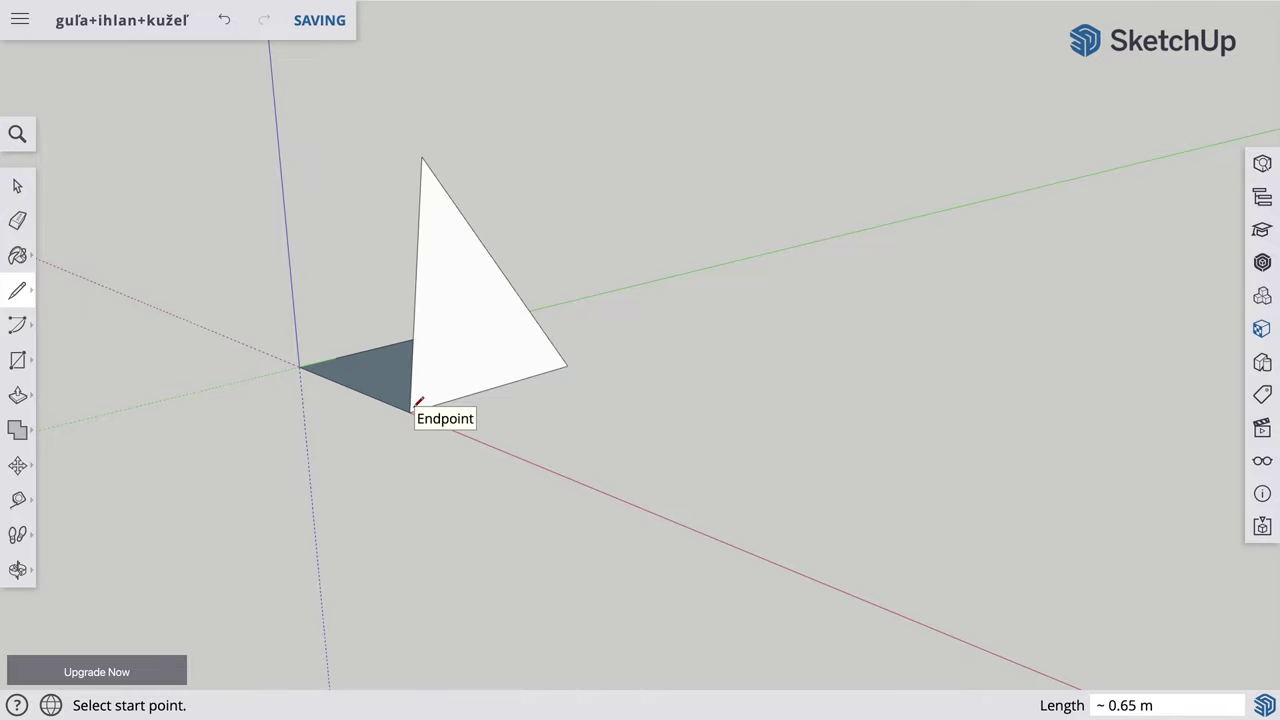
Erase the vertical helper edge below the apex so only the triangle remains on the square
{"action": "key", "text": "o"}
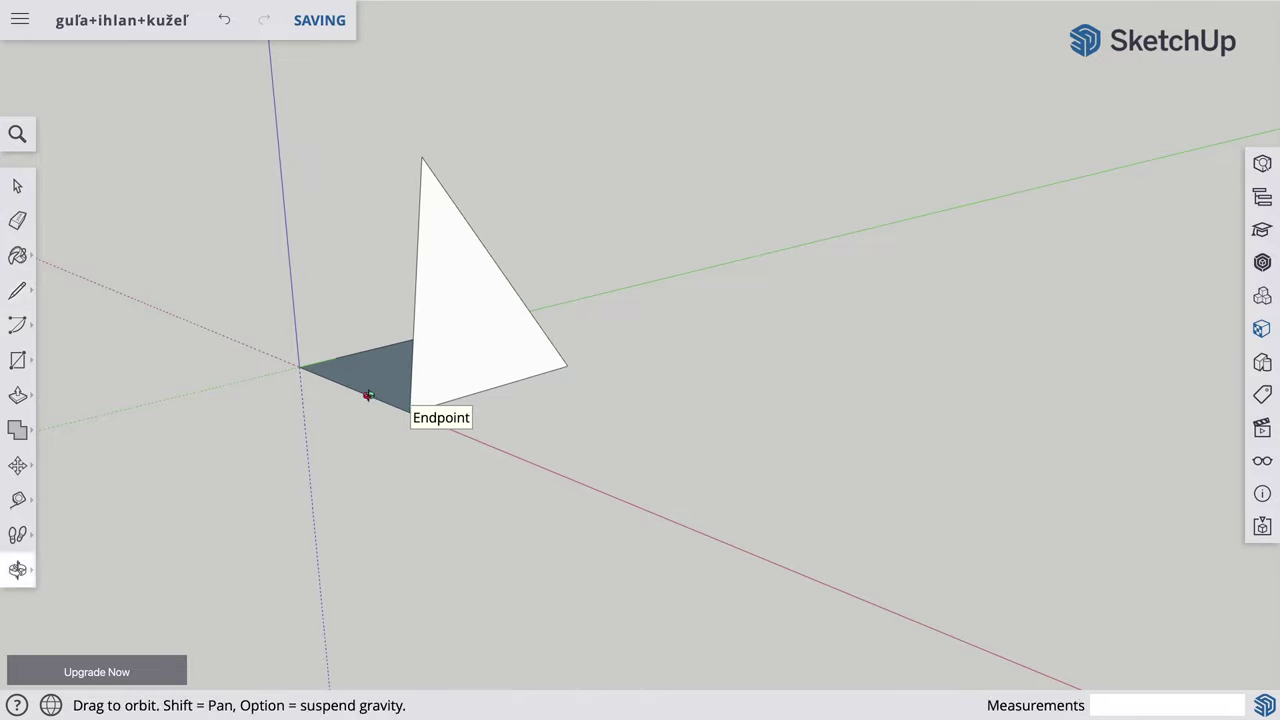
{"action": "mouse_move", "coordinate": [366, 394]}
{"action": "left_mouse_down"}
{"action": "mouse_move", "coordinate": [499, 412]}
{"action": "mouse_move", "coordinate": [586, 366]}
{"action": "left_mouse_up"}
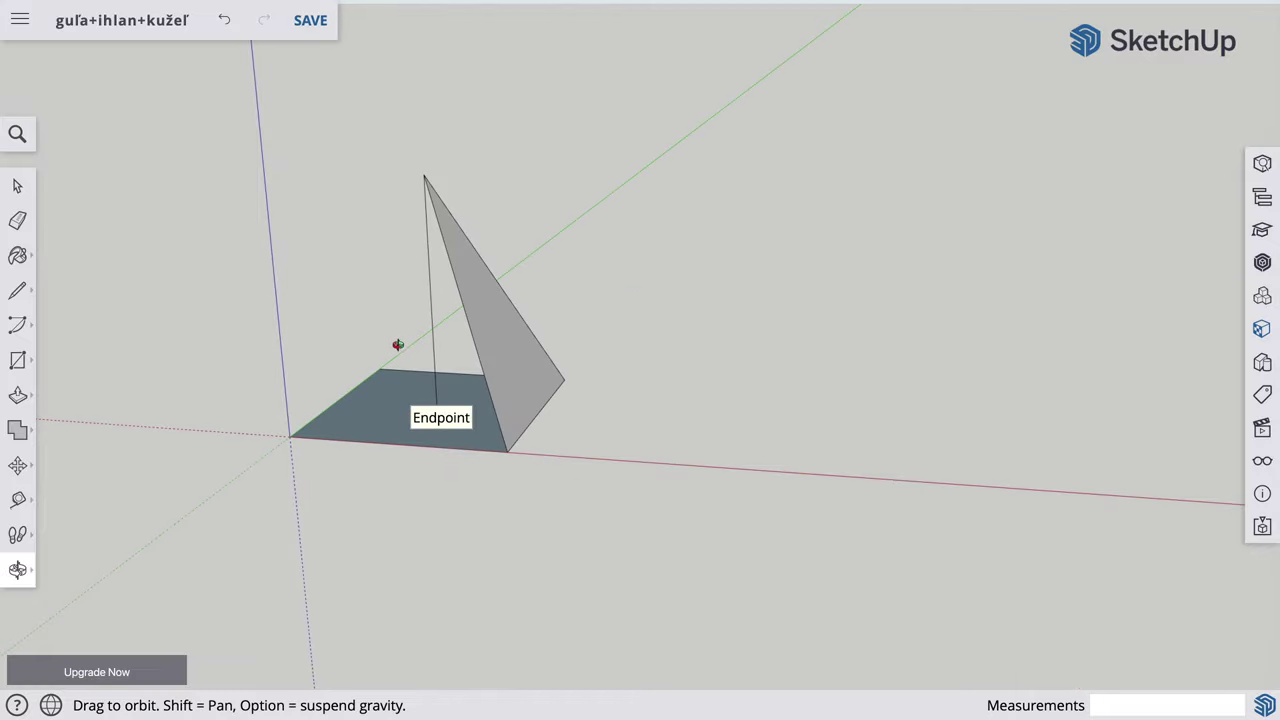
{"action": "key", "text": "e"}
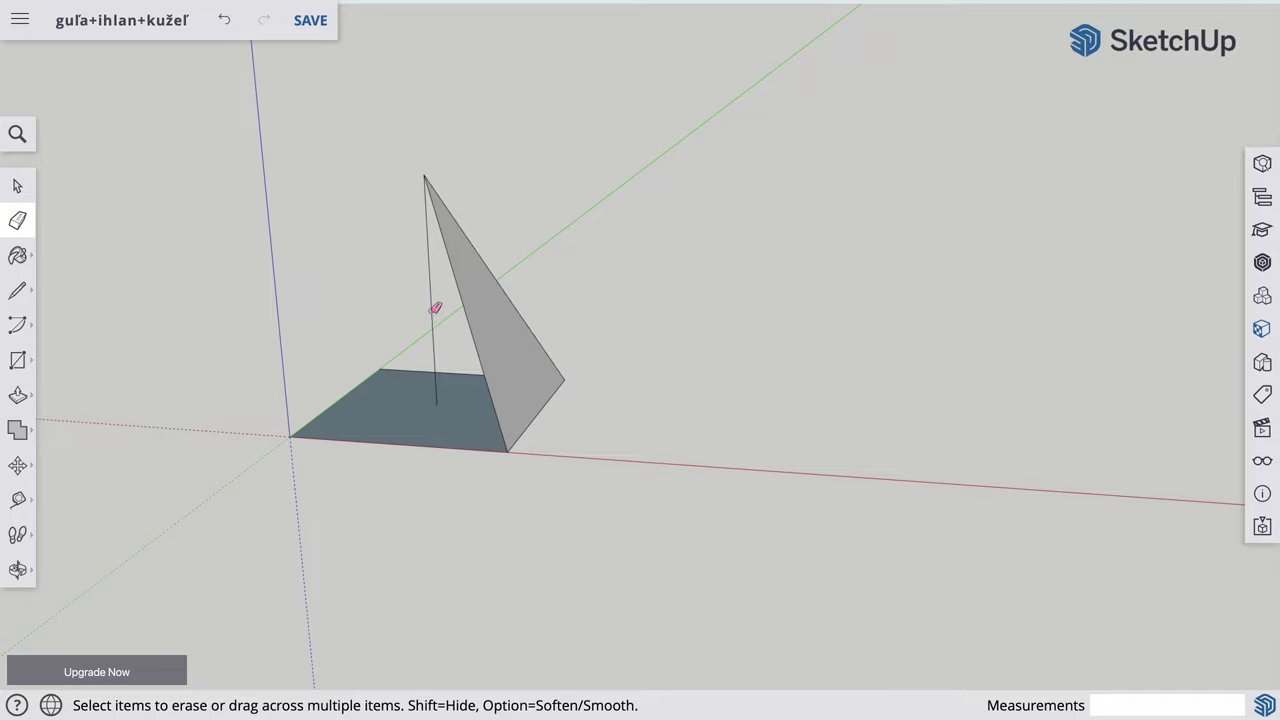
{"action": "left_click", "coordinate": [436, 308]}
{"action": "key", "text": "space"}
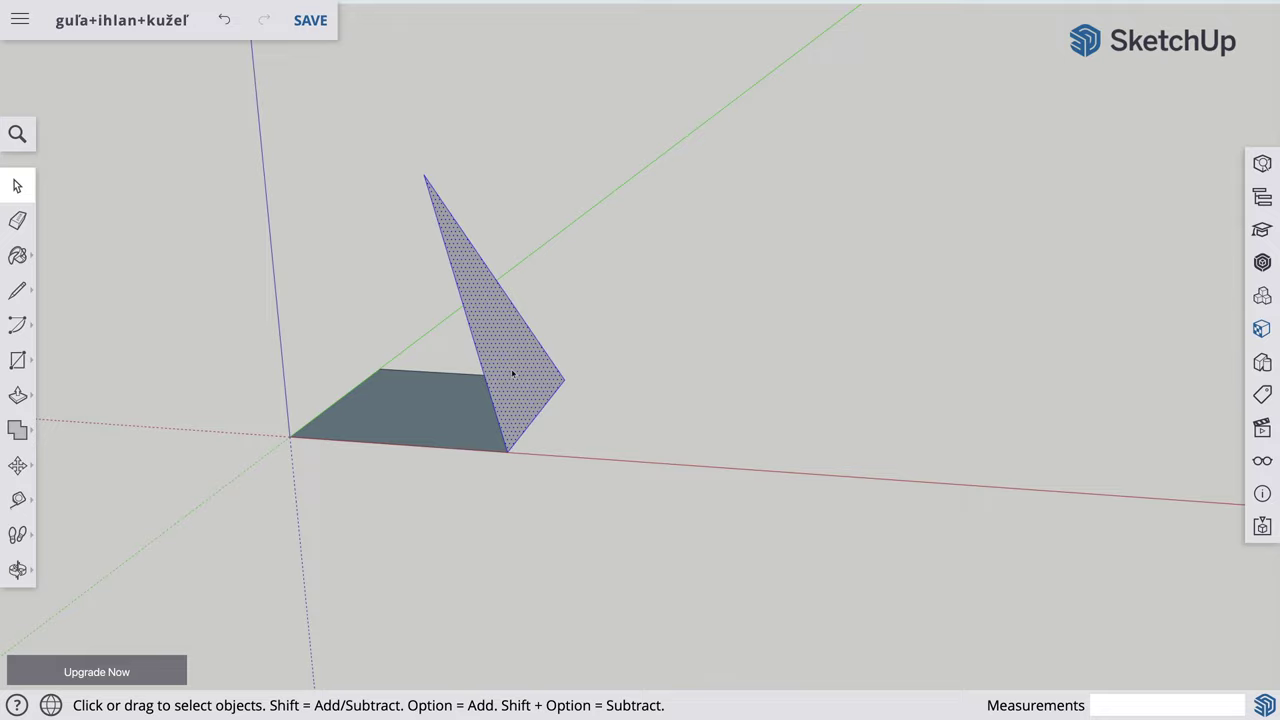
Rotate-copy the triangle 90° about the apex on a horizontal plane to form the pyramid sides
{"action": "key", "text": "q"}
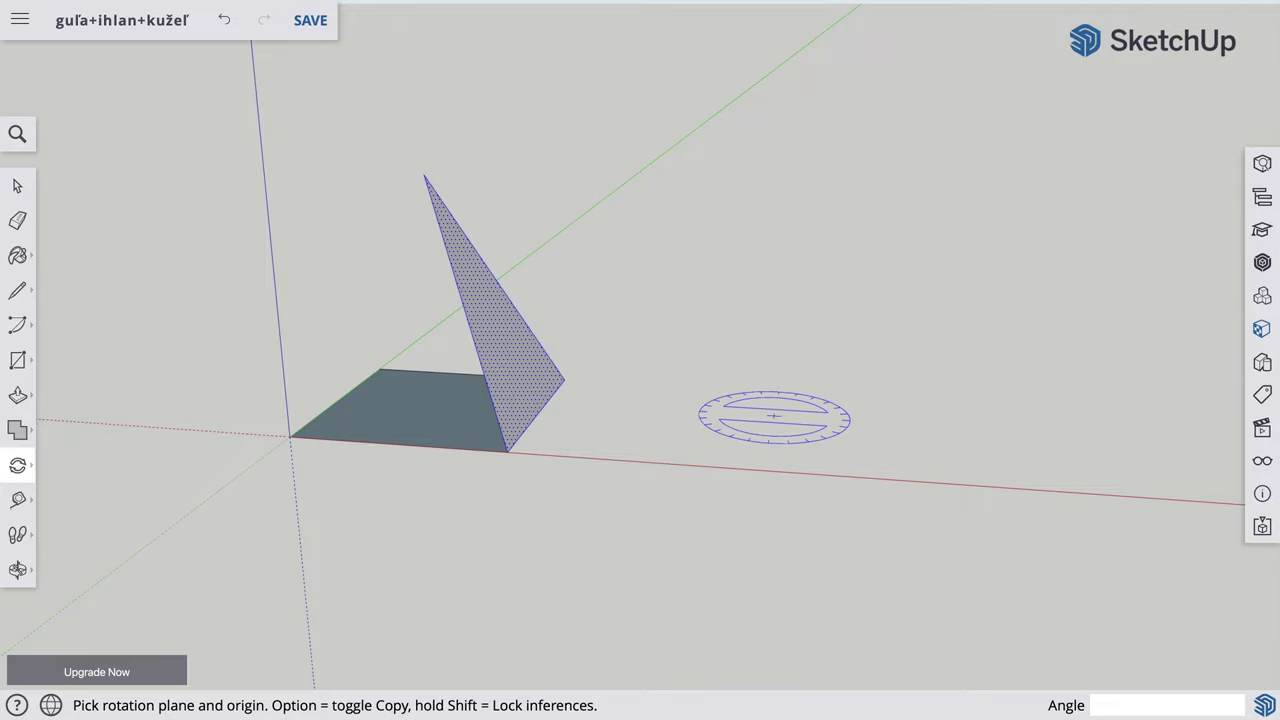
{"action": "key", "text": "shift"}
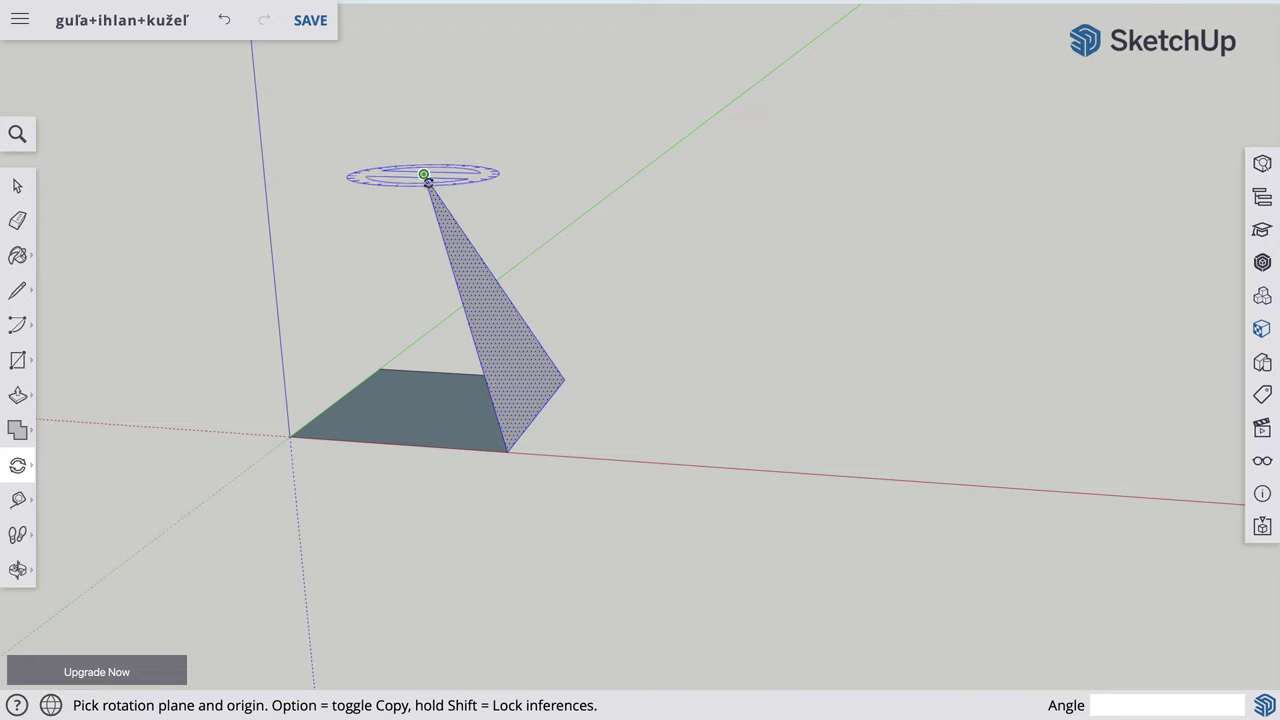
{"action": "left_click", "coordinate": [424, 176]}
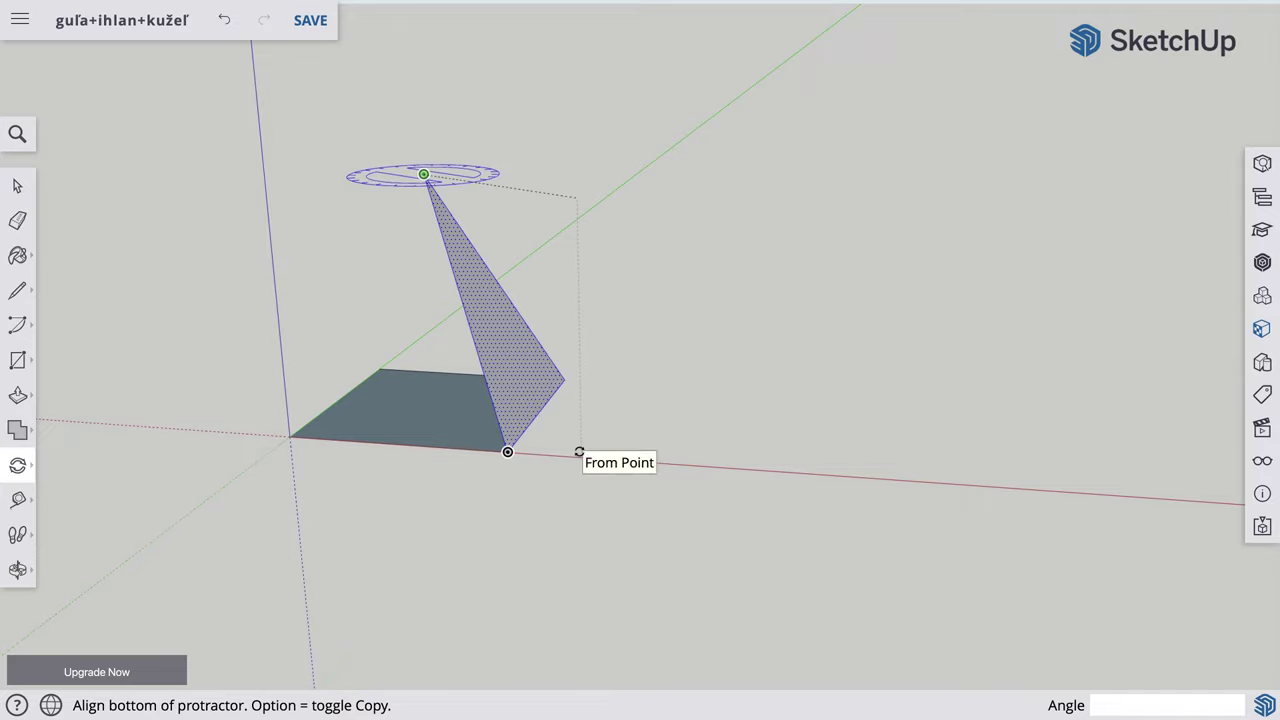
{"action": "left_click", "coordinate": [564, 380]}
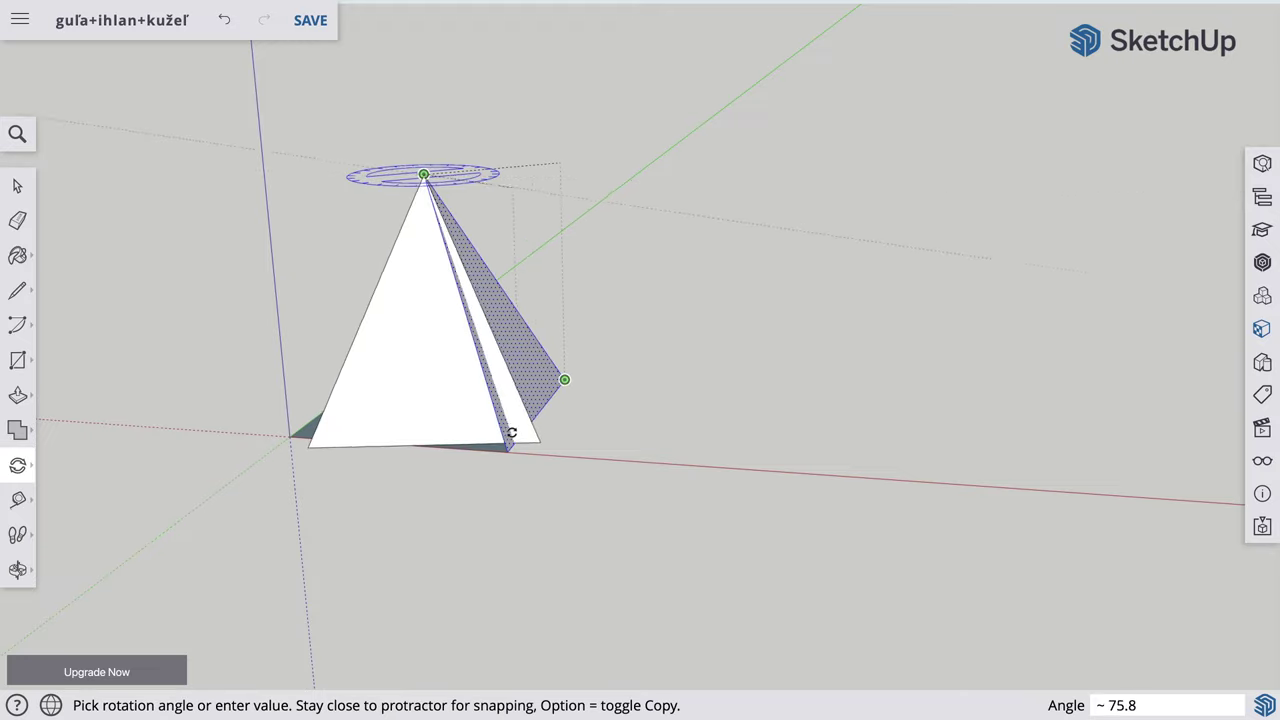
{"action": "left_click", "coordinate": [503, 433]}
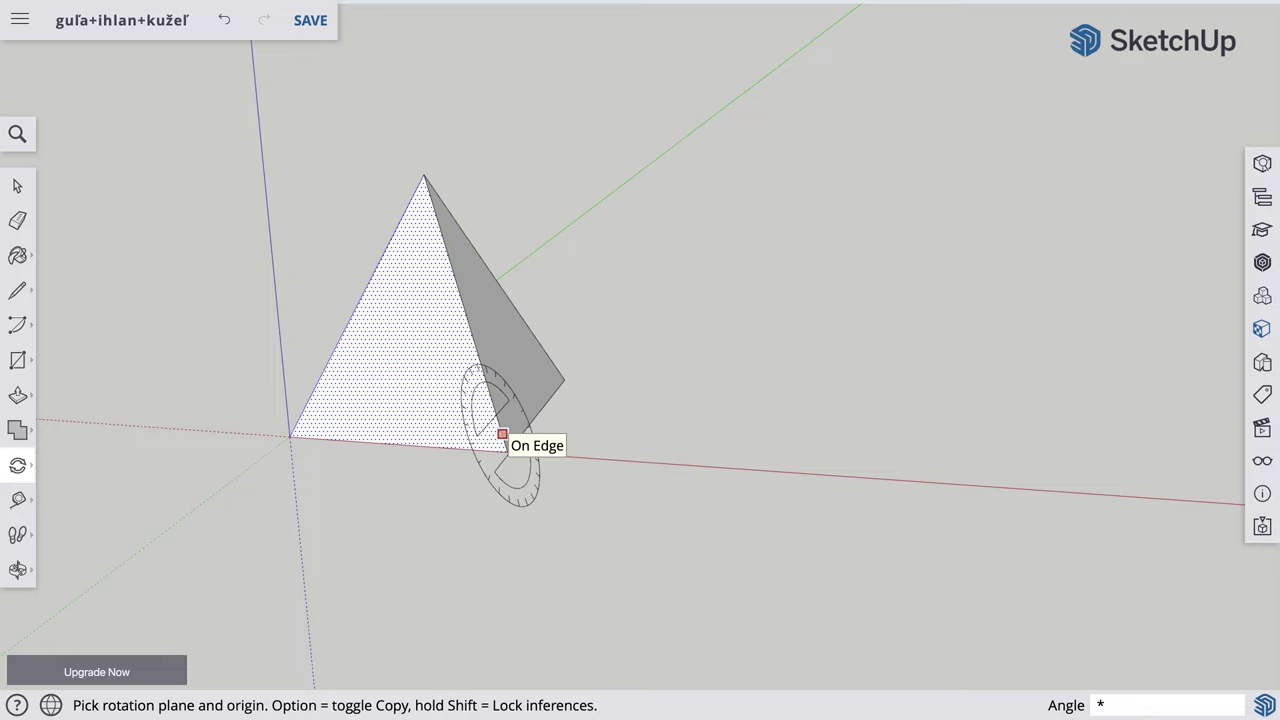
Box-select the entire four-sided pyramid and delete it
{"action": "type", "text": "3"}
{"action": "type", "text": "o"}
{"action": "mouse_move", "coordinate": [369, 494]}
{"action": "left_mouse_down"}
{"action": "mouse_move", "coordinate": [489, 511]}
{"action": "mouse_move", "coordinate": [876, 510]}
{"action": "left_mouse_up"}
{"action": "mouse_move", "coordinate": [617, 583]}
{"action": "left_mouse_down"}
{"action": "mouse_move", "coordinate": [634, 466]}
{"action": "mouse_move", "coordinate": [774, 194]}
{"action": "mouse_move", "coordinate": [883, 245]}
{"action": "mouse_move", "coordinate": [640, 443]}
{"action": "mouse_move", "coordinate": [291, 509]}
{"action": "left_mouse_up"}
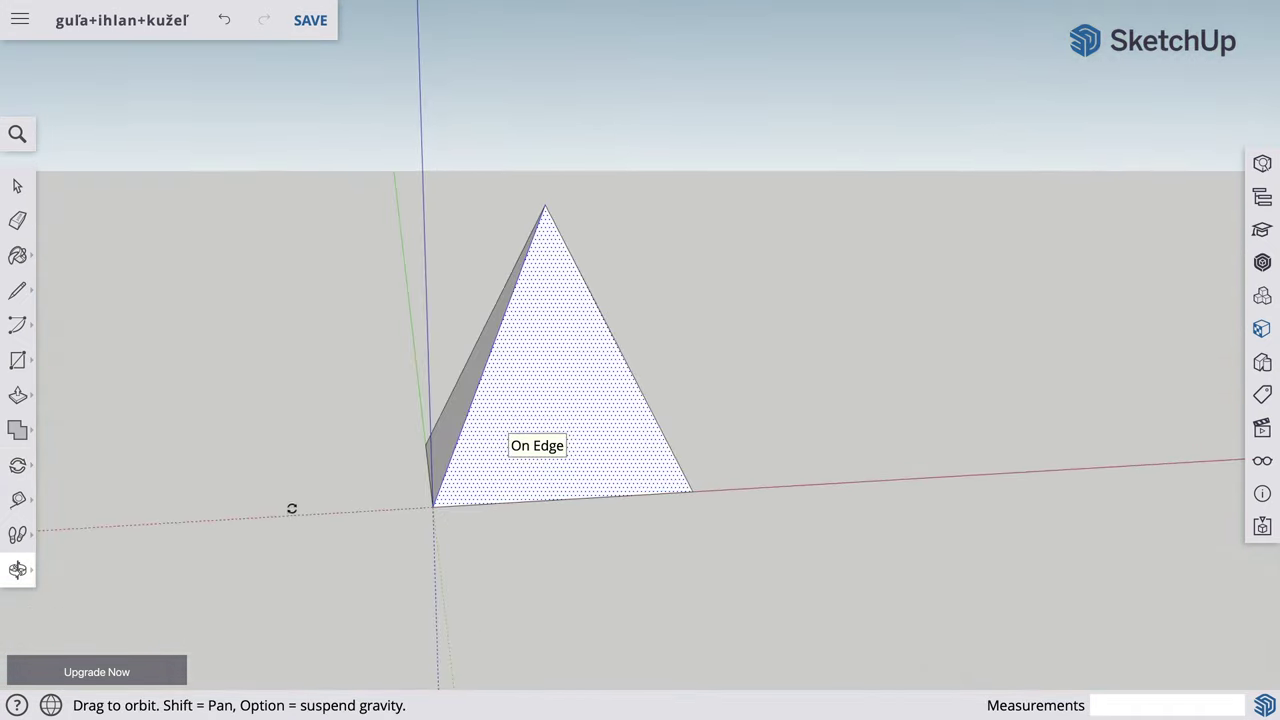
{"action": "left_click_drag", "start_coordinate": [615, 529], "coordinate": [529, 537]}
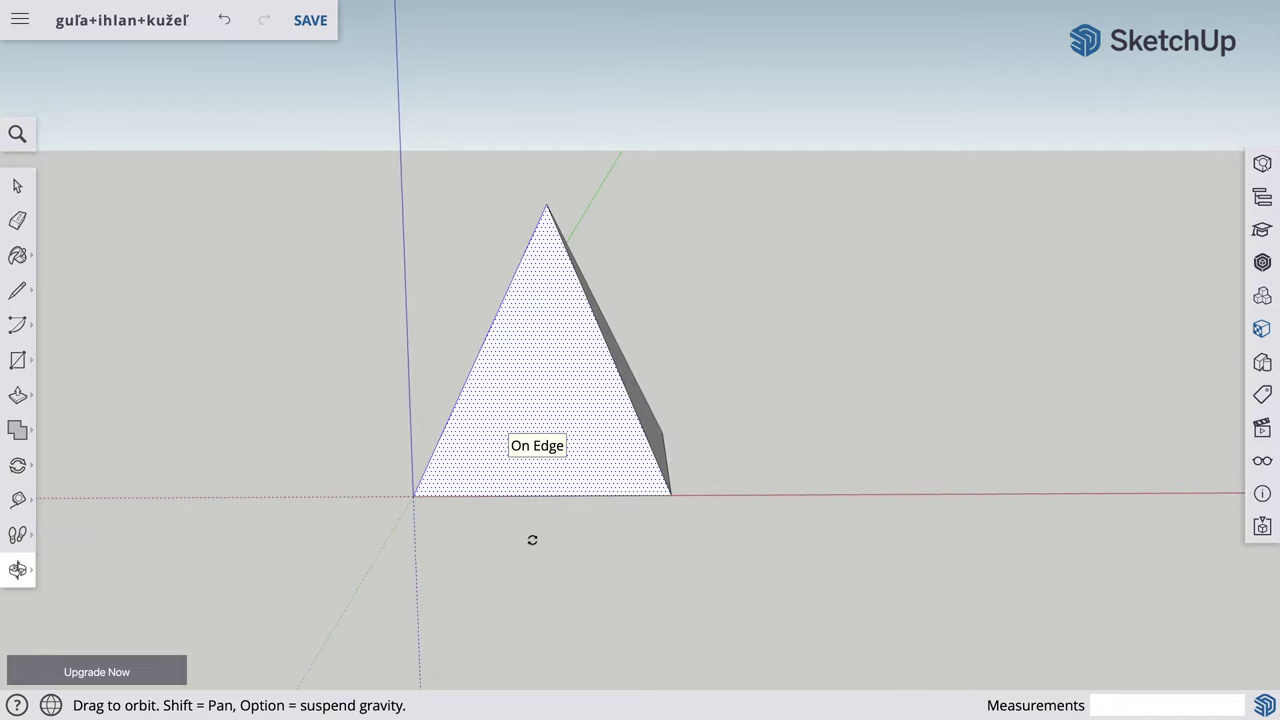
{"action": "key", "text": "space"}
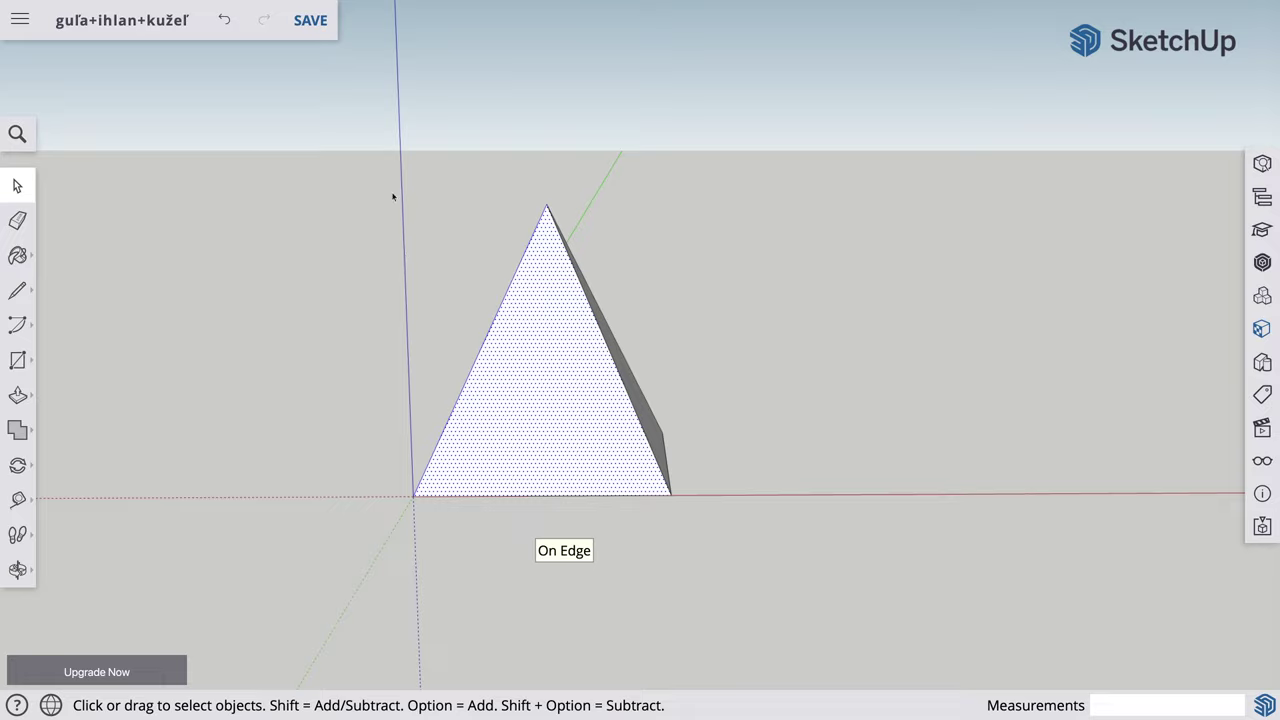
{"action": "left_click_drag", "start_coordinate": [379, 182], "coordinate": [703, 547]}
{"action": "key", "text": "Delete"}
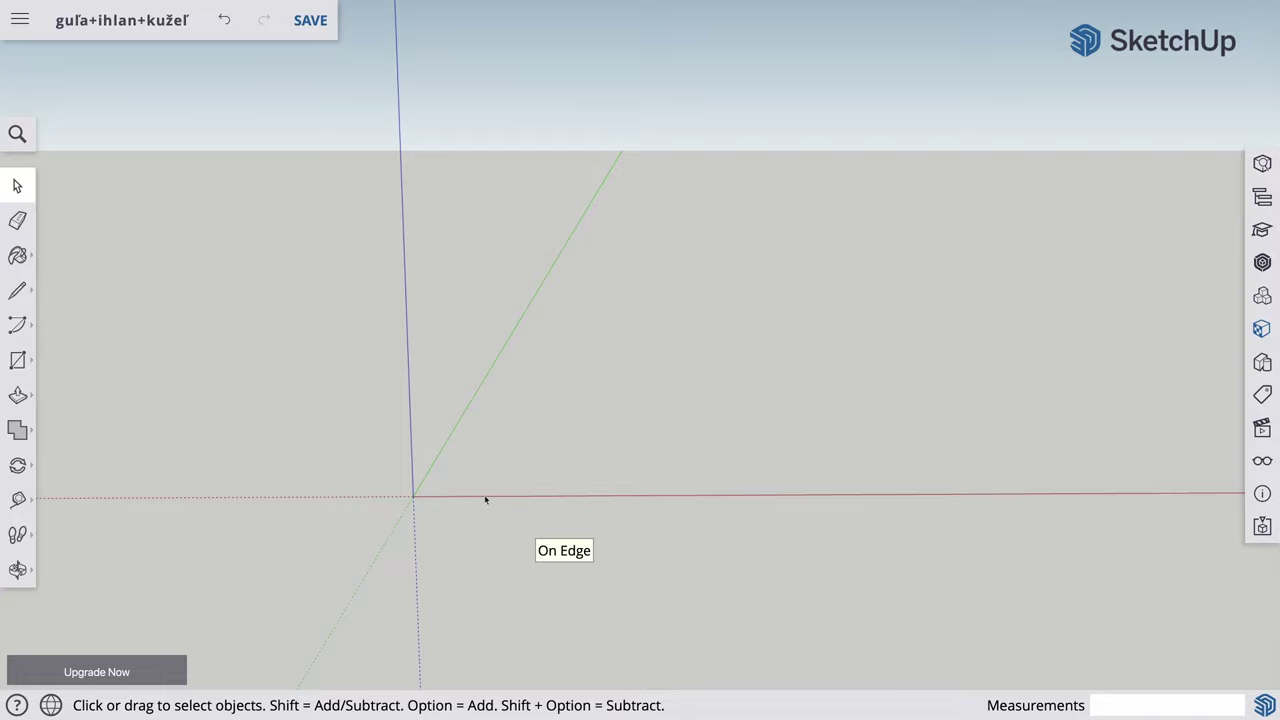
Start a six-sided circle at the origin, then cancel it
{"action": "key", "text": "c"}
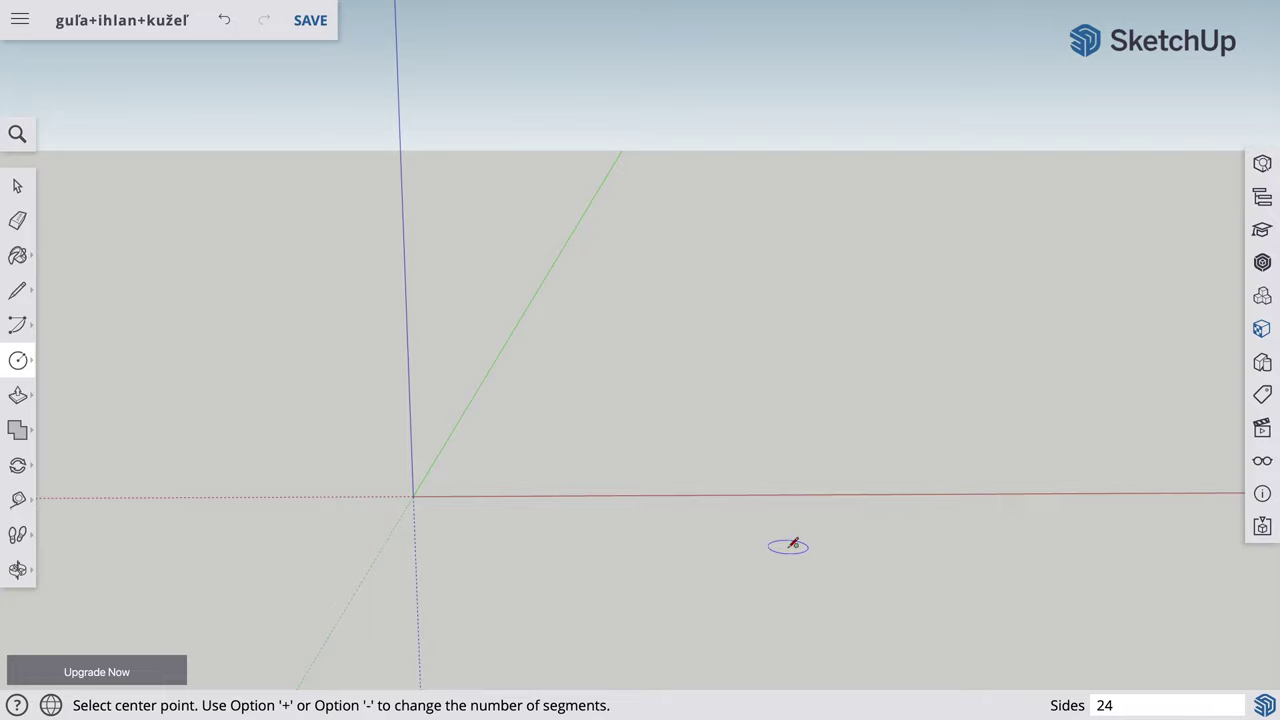
{"action": "type", "text": "6"}
{"action": "left_click", "coordinate": [412, 496]}
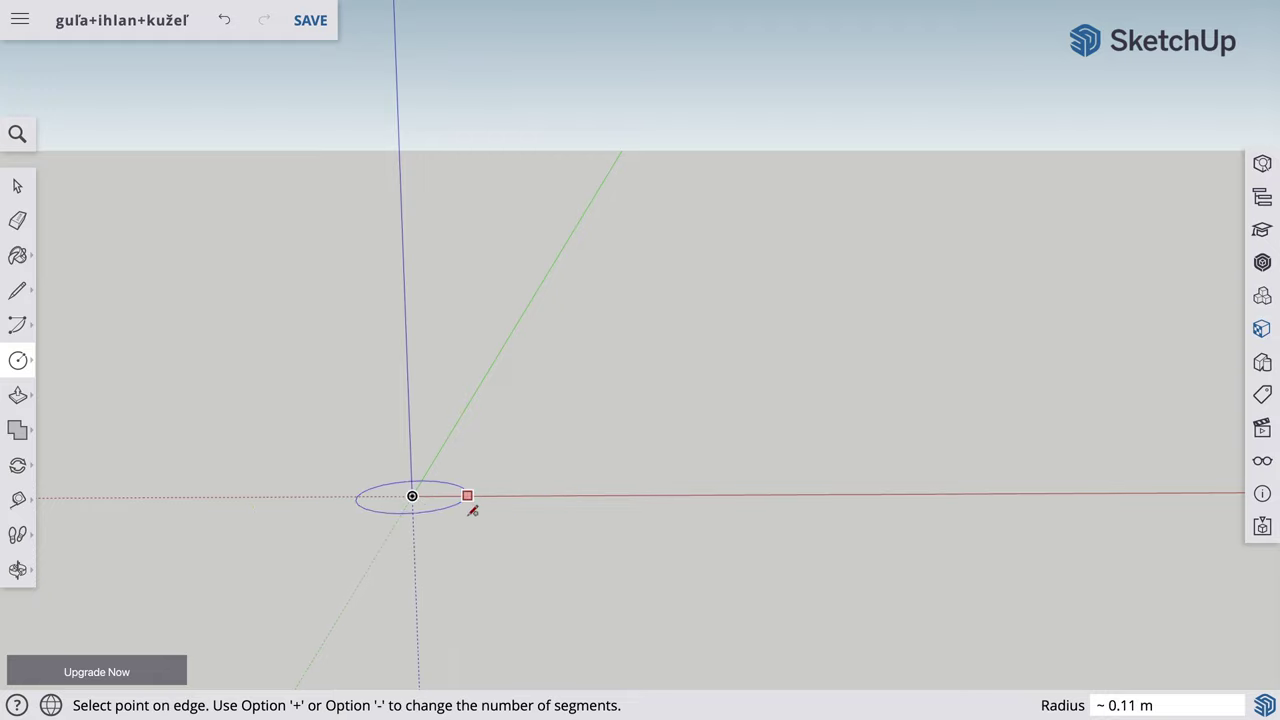
{"action": "key", "text": "Escape"}
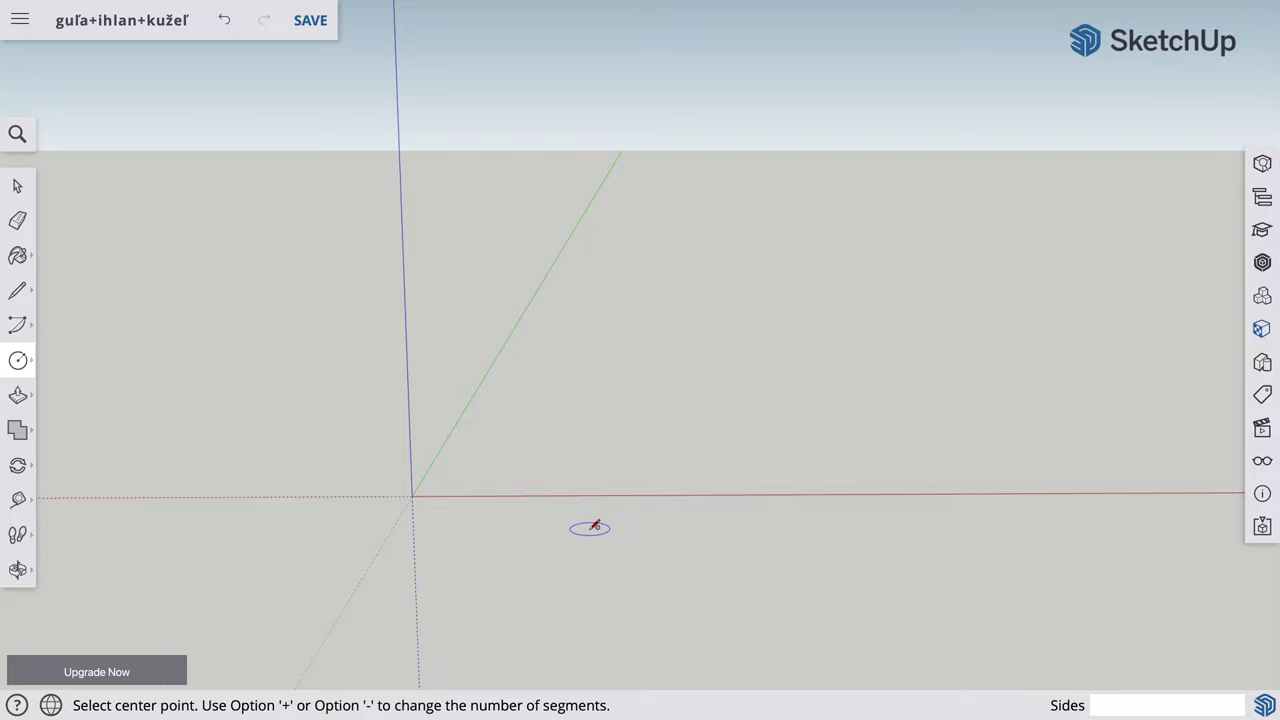
{"action": "key", "text": "space"}
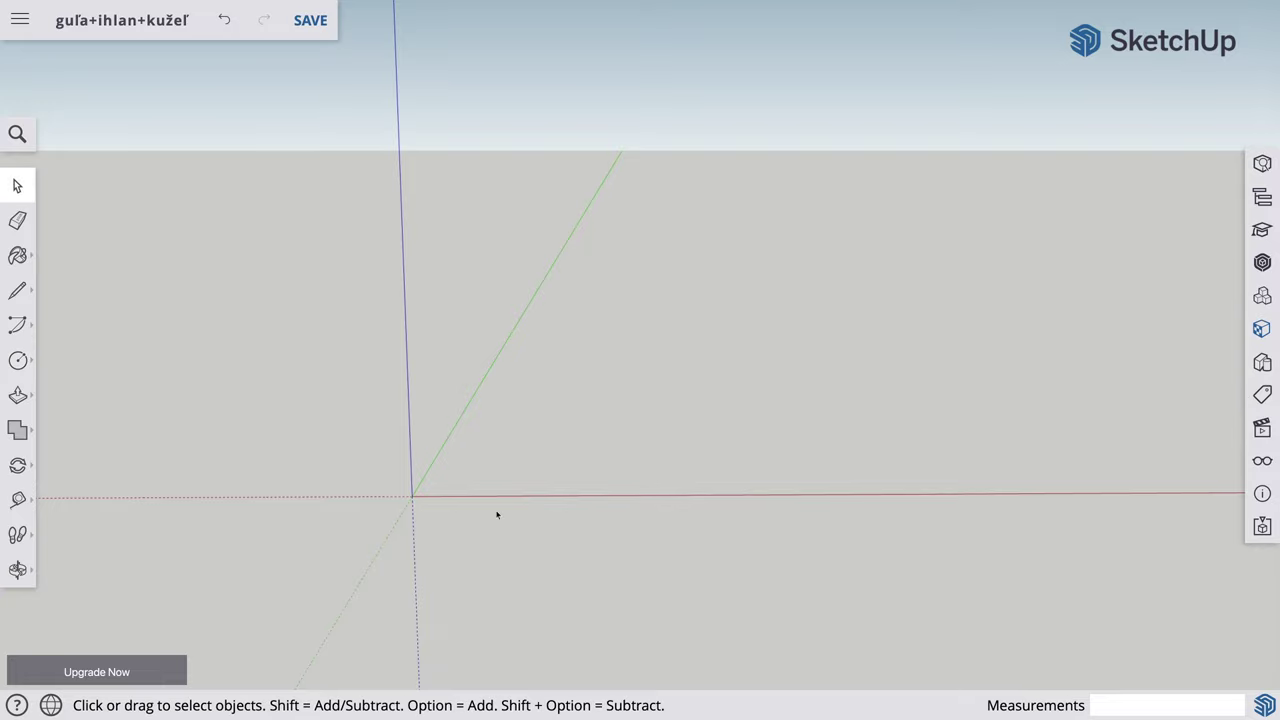
Draw a six-sided polygon centred on the origin with a 0.29 m radius
{"action": "key", "text": "c"}
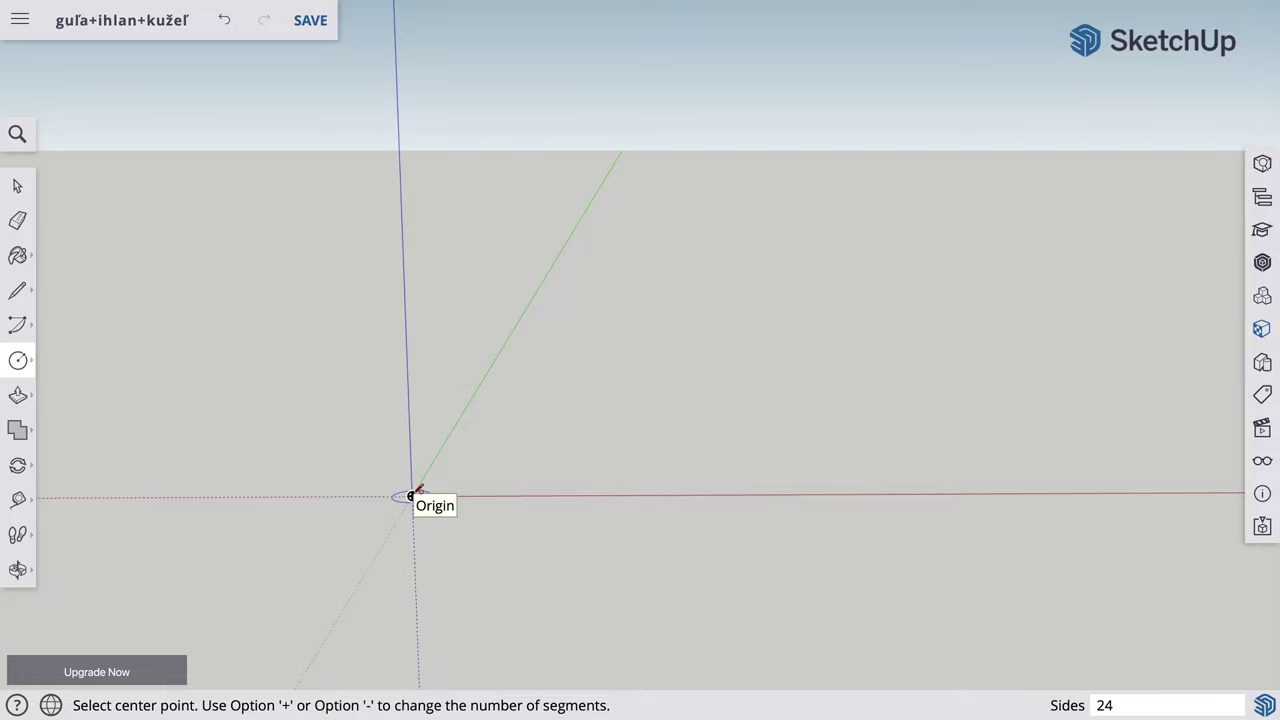
{"action": "type", "text": "6"}
{"action": "key", "text": "Return"}
{"action": "left_click", "coordinate": [412, 496]}
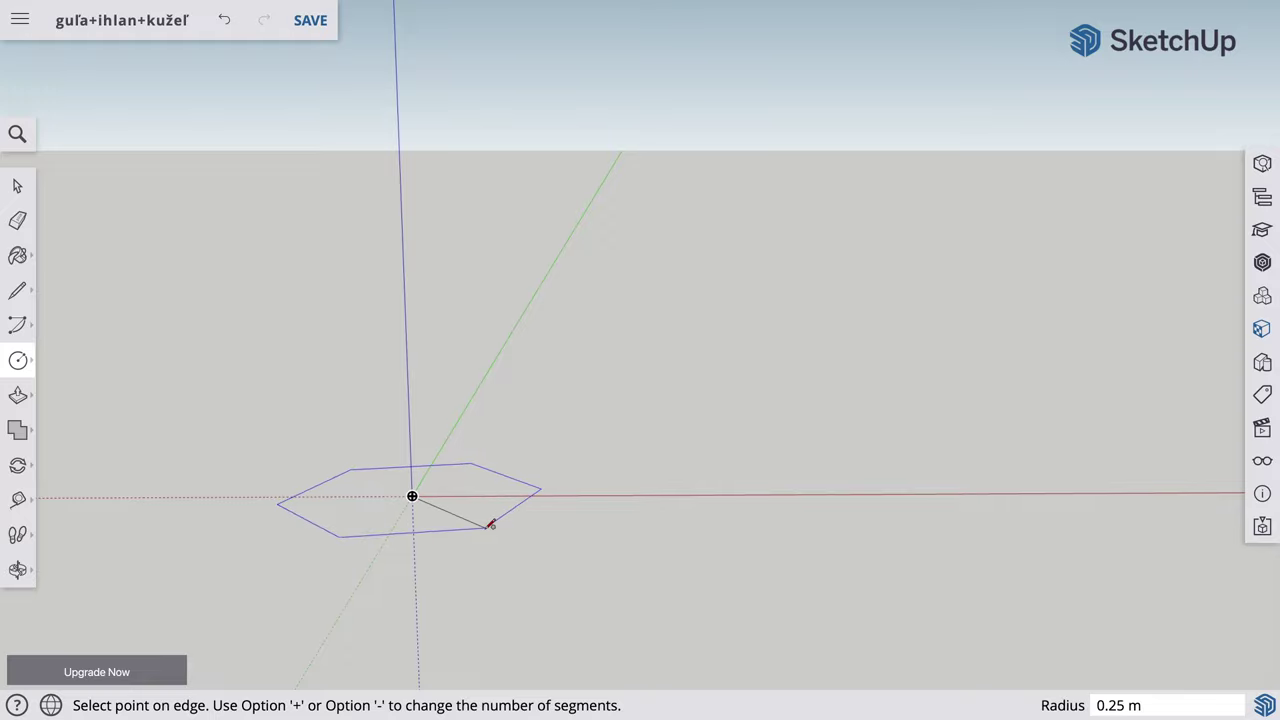
{"action": "left_click", "coordinate": [497, 530]}
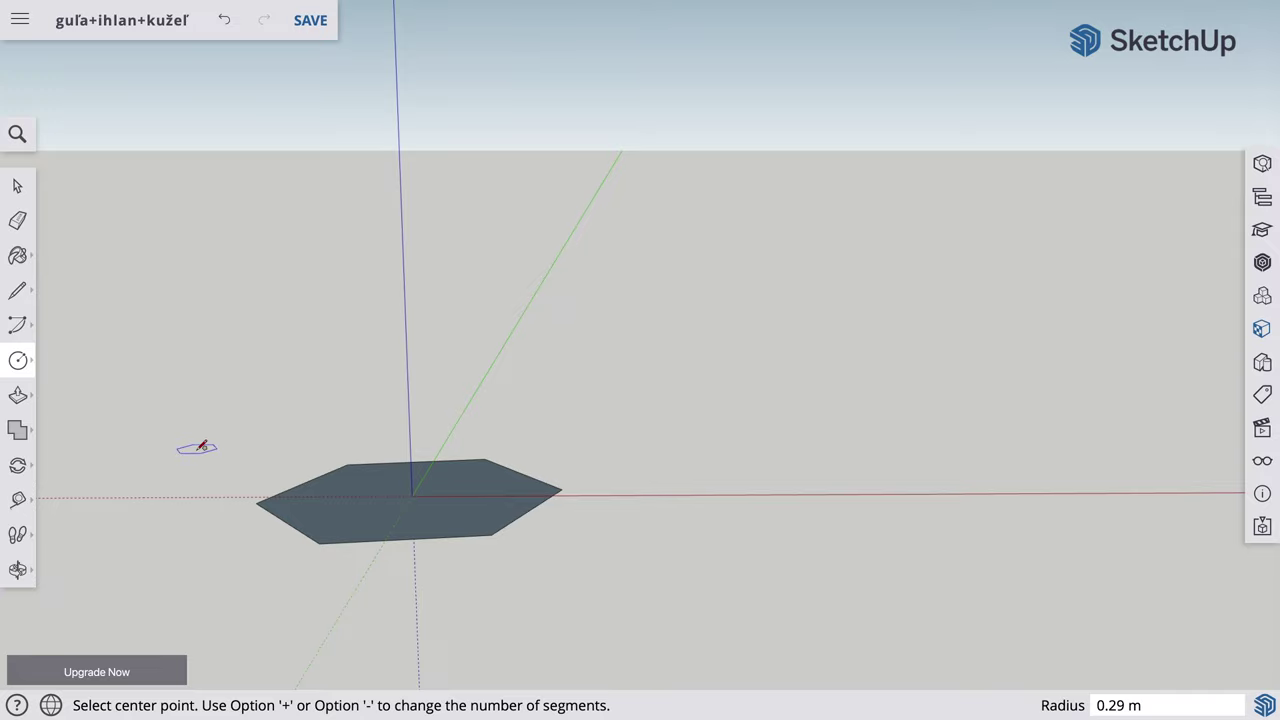
Draw lines from the hexagon centre up to an apex and down to two adjacent corners, forming a triangle
{"action": "key", "text": "l"}
{"action": "left_click", "coordinate": [412, 496]}
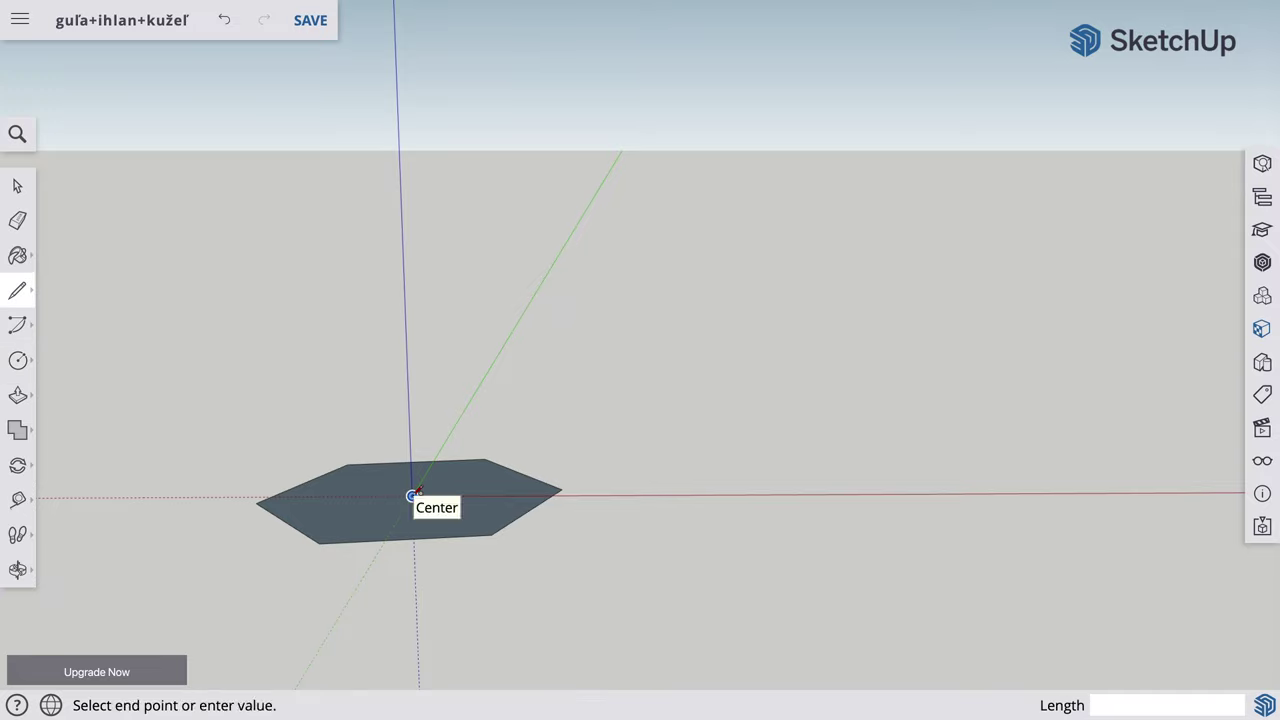
{"action": "left_click", "coordinate": [405, 321]}
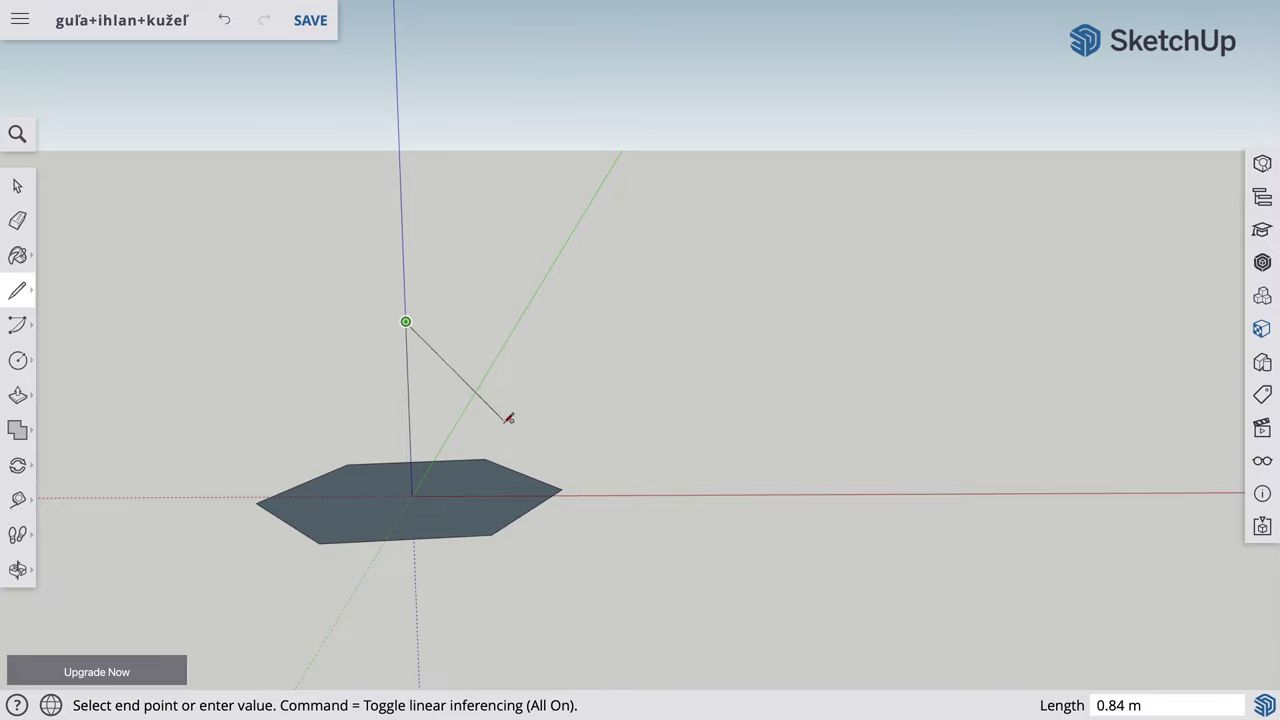
{"action": "left_click", "coordinate": [561, 489]}
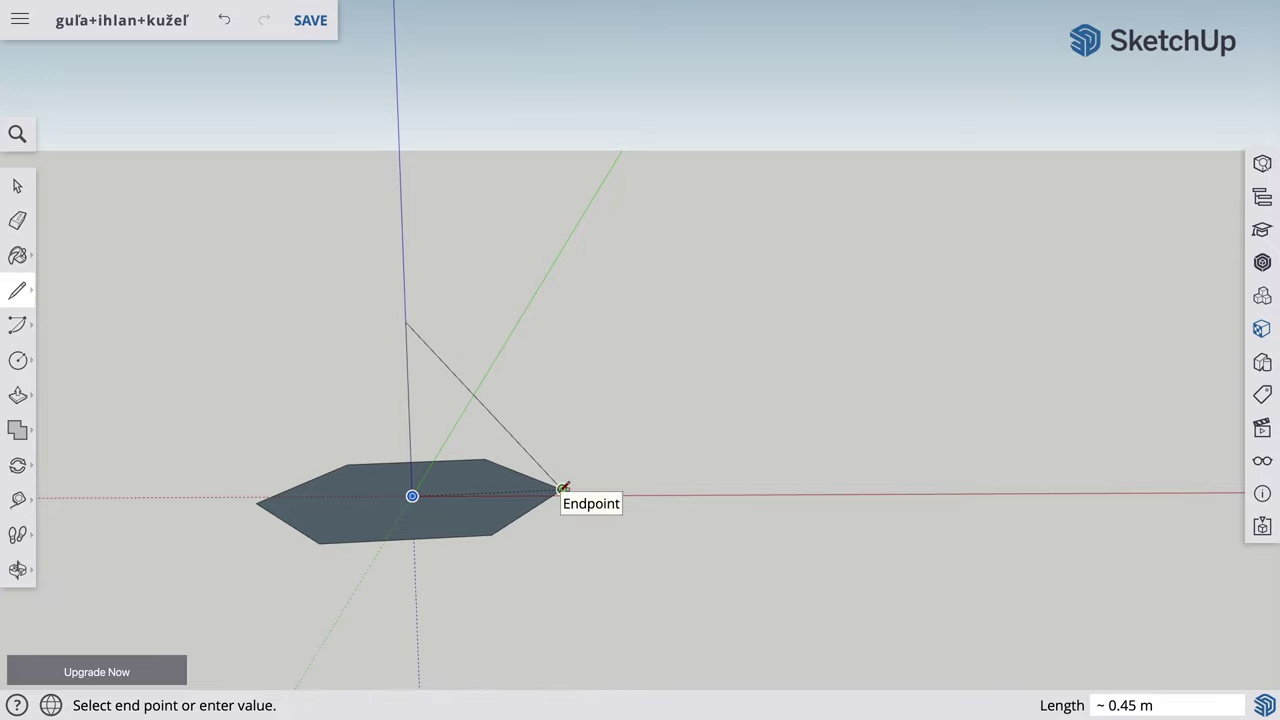
{"action": "key", "text": "Escape"}
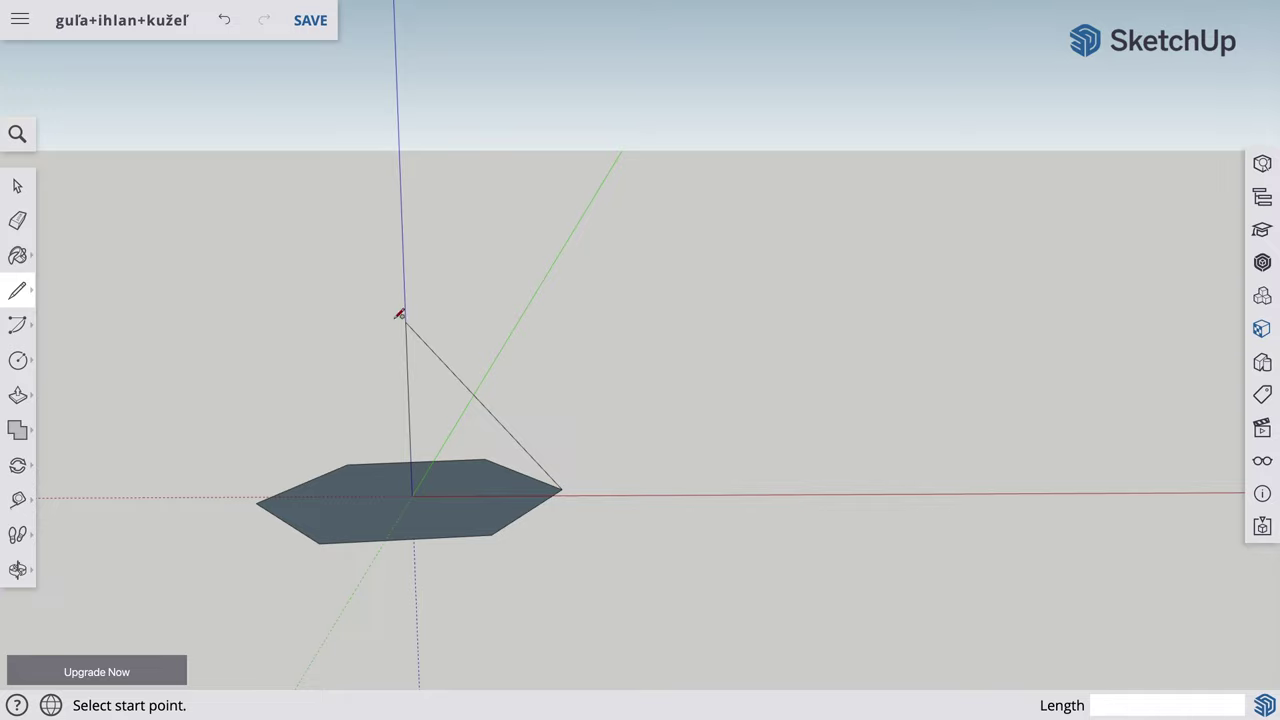
{"action": "left_click", "coordinate": [405, 321]}
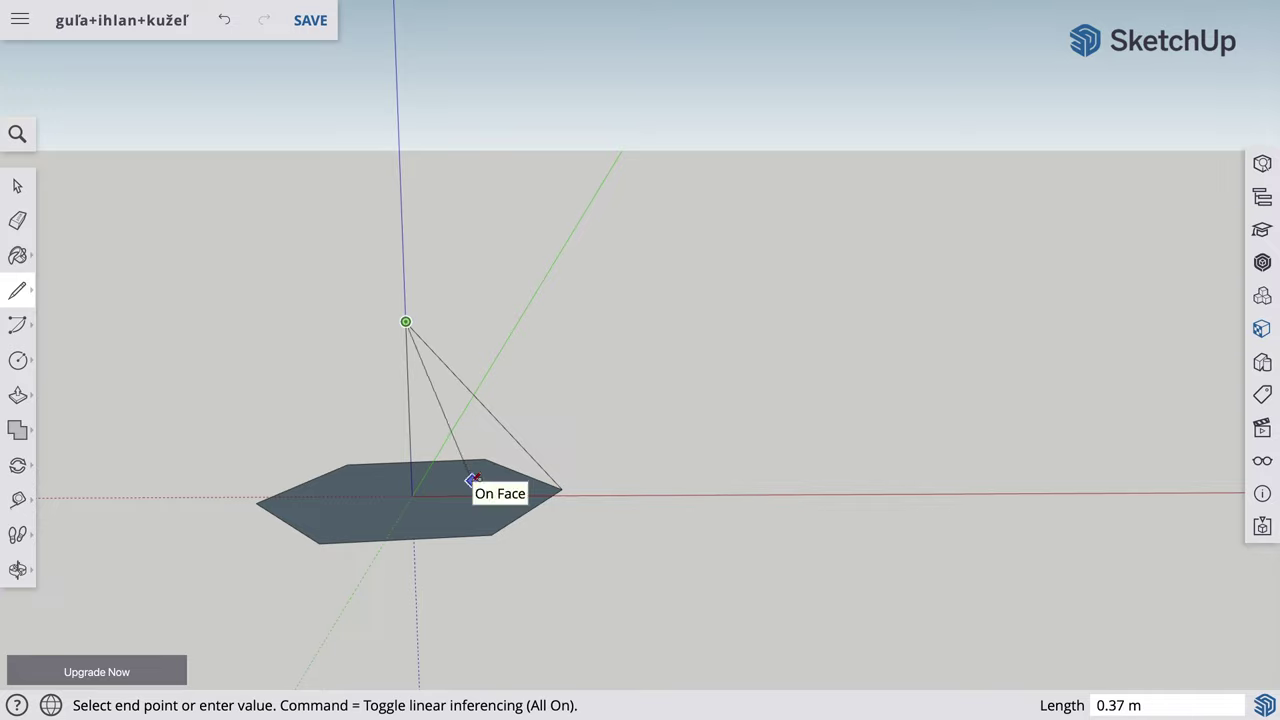
{"action": "left_click", "coordinate": [491, 533]}
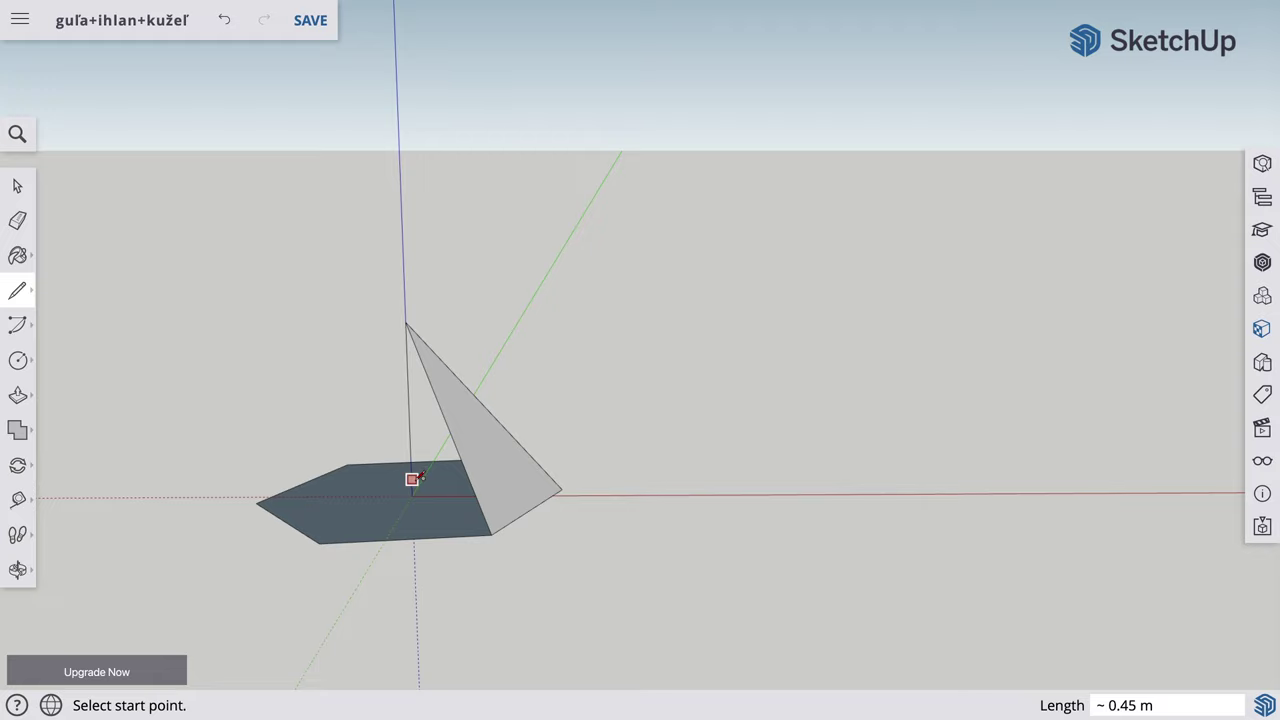
{"action": "key", "text": "e"}
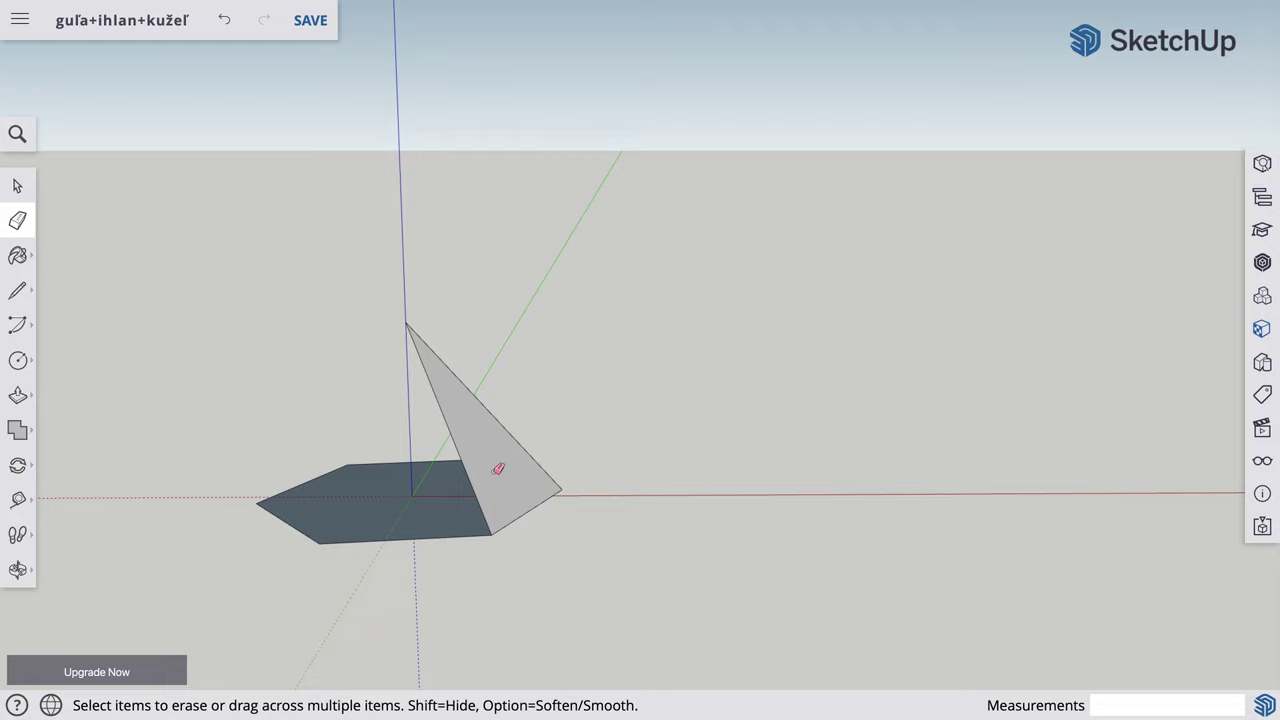
{"action": "key", "text": "space"}
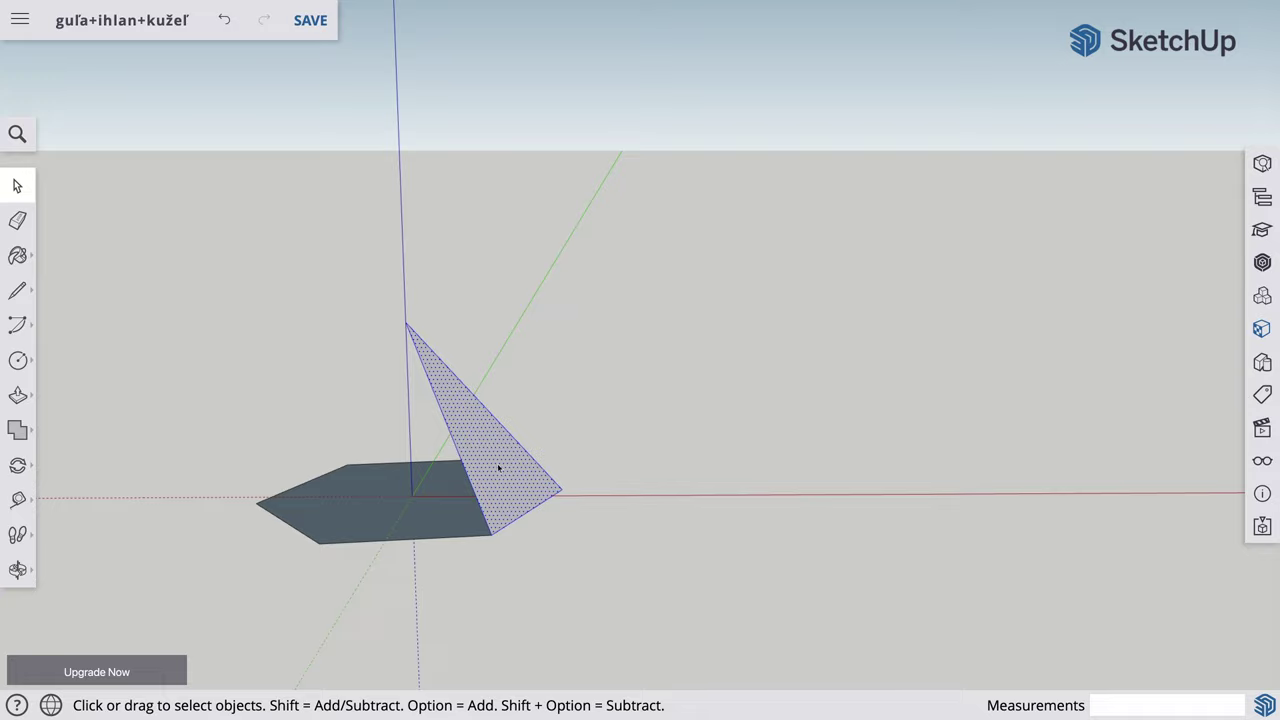
Rotate-copy the triangle 60° about the apex, then enter *5 for five more copies
{"action": "key", "text": "q"}
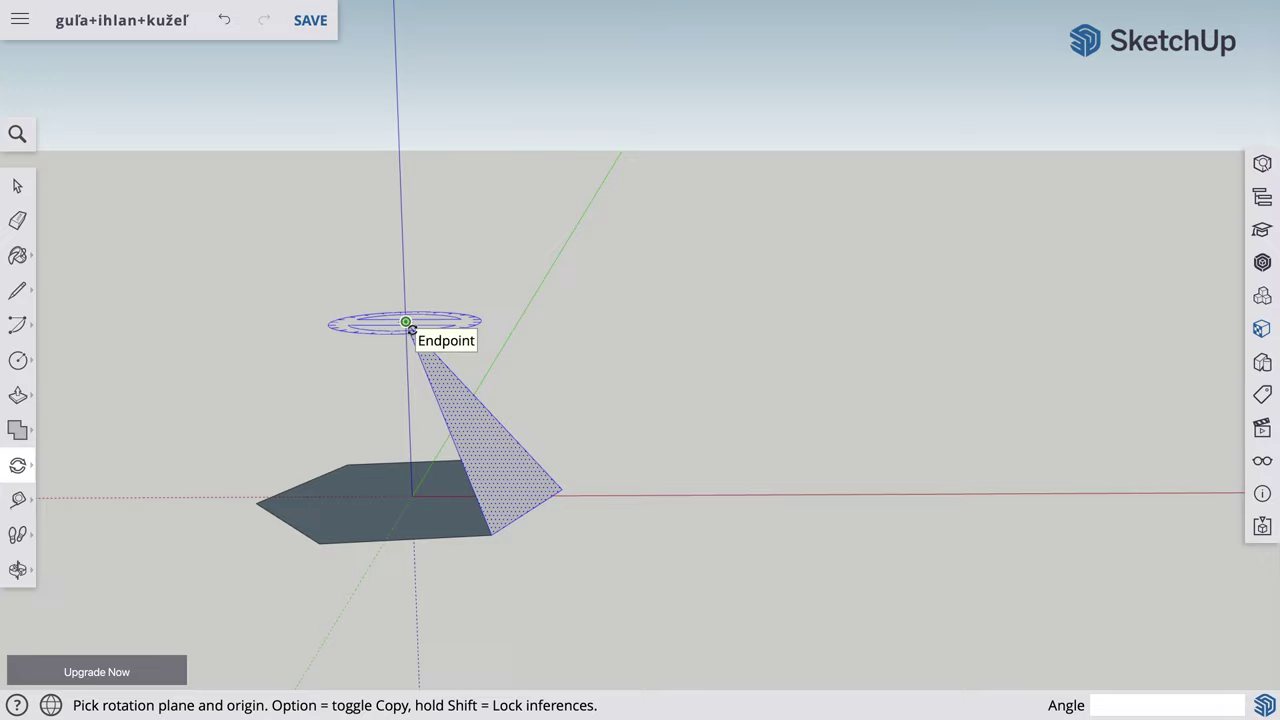
{"action": "left_click", "coordinate": [405, 322]}
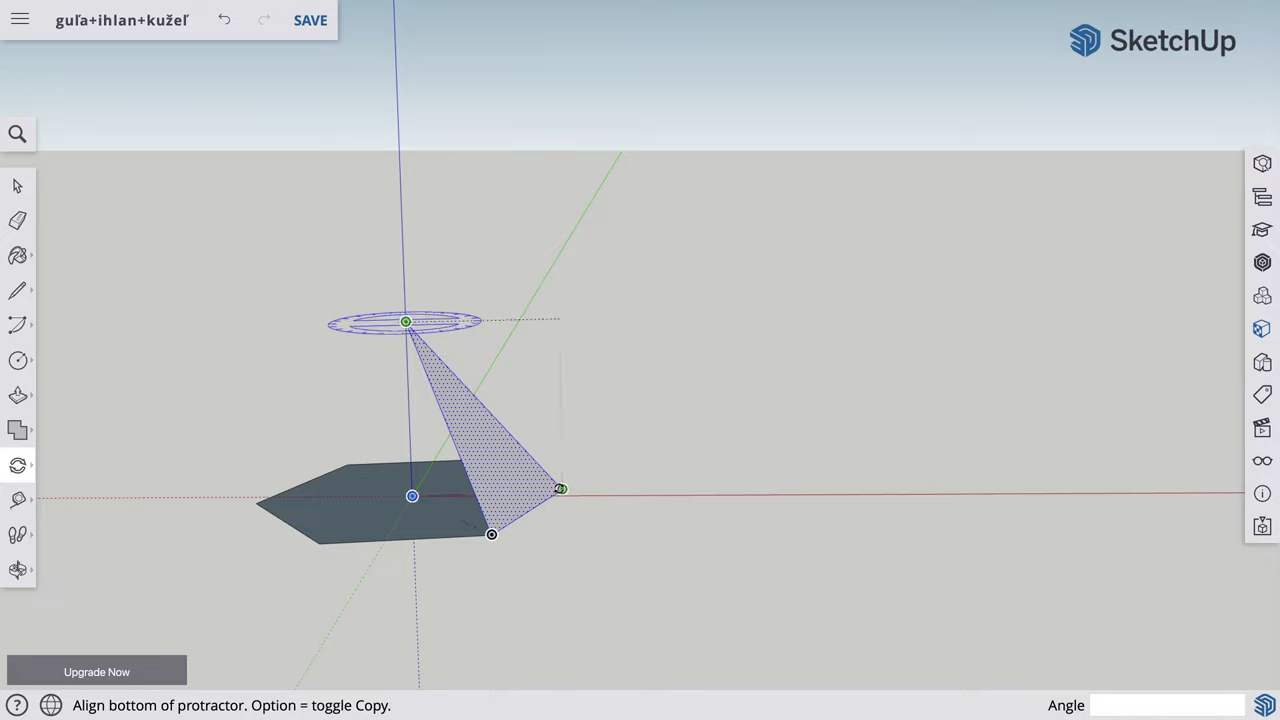
{"action": "left_click", "coordinate": [560, 489]}
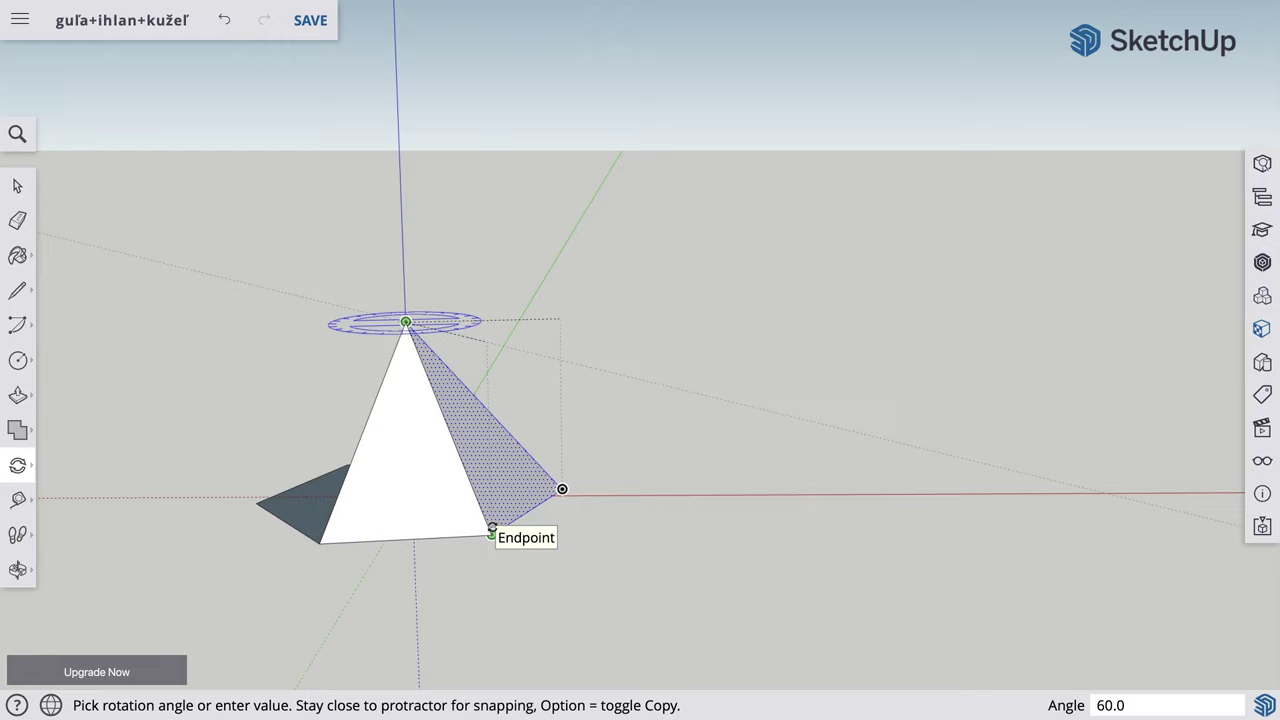
{"action": "left_click", "coordinate": [491, 532]}
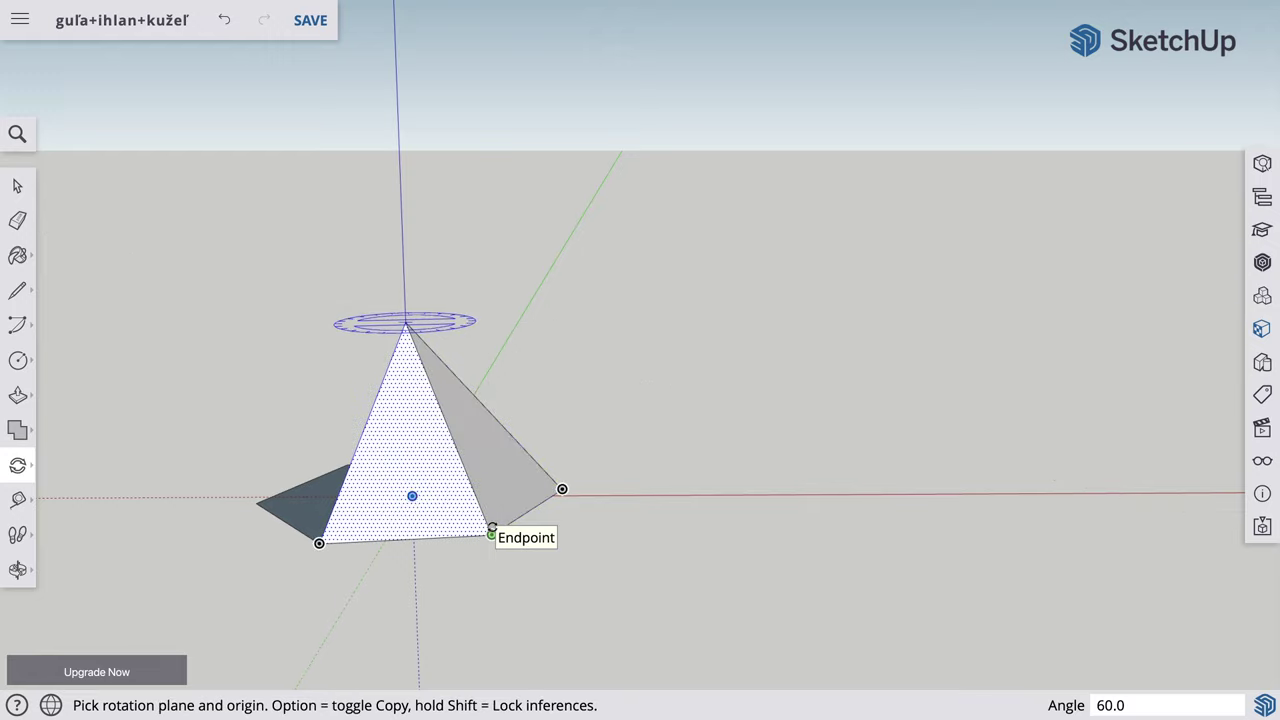
{"action": "type", "text": "*"}
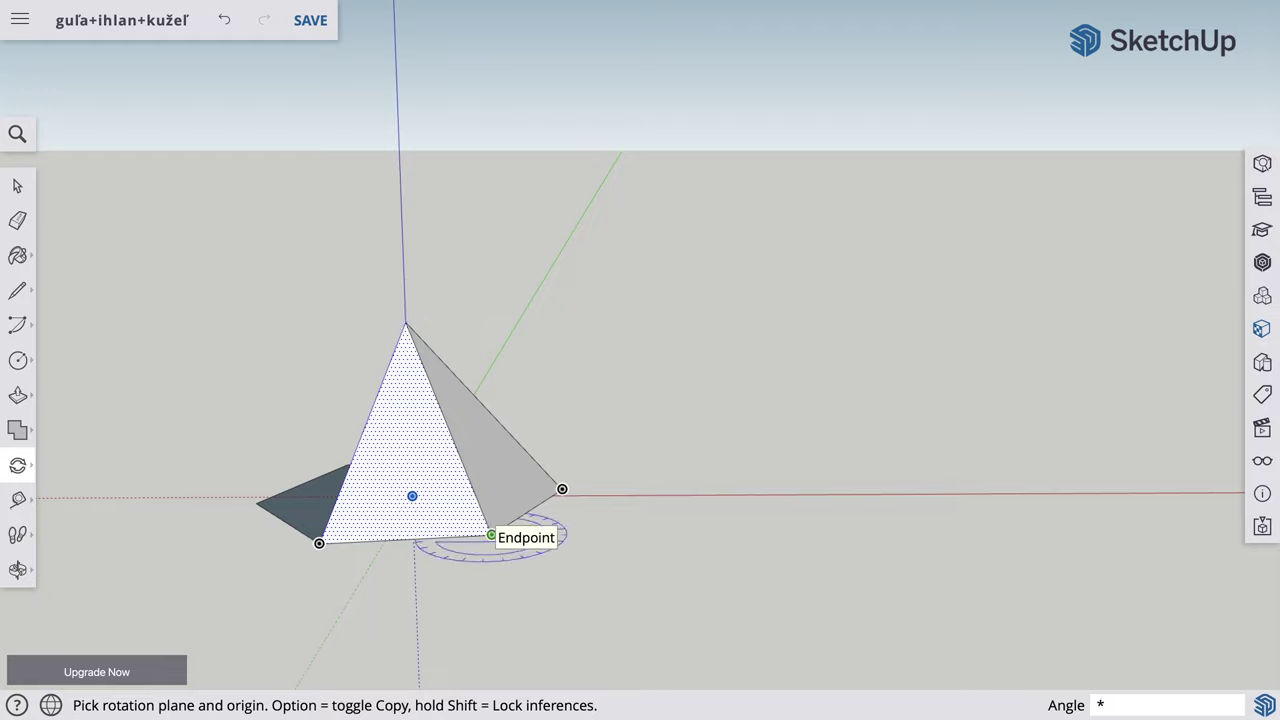
{"action": "type", "text": "5"}
{"action": "key", "text": "Return"}
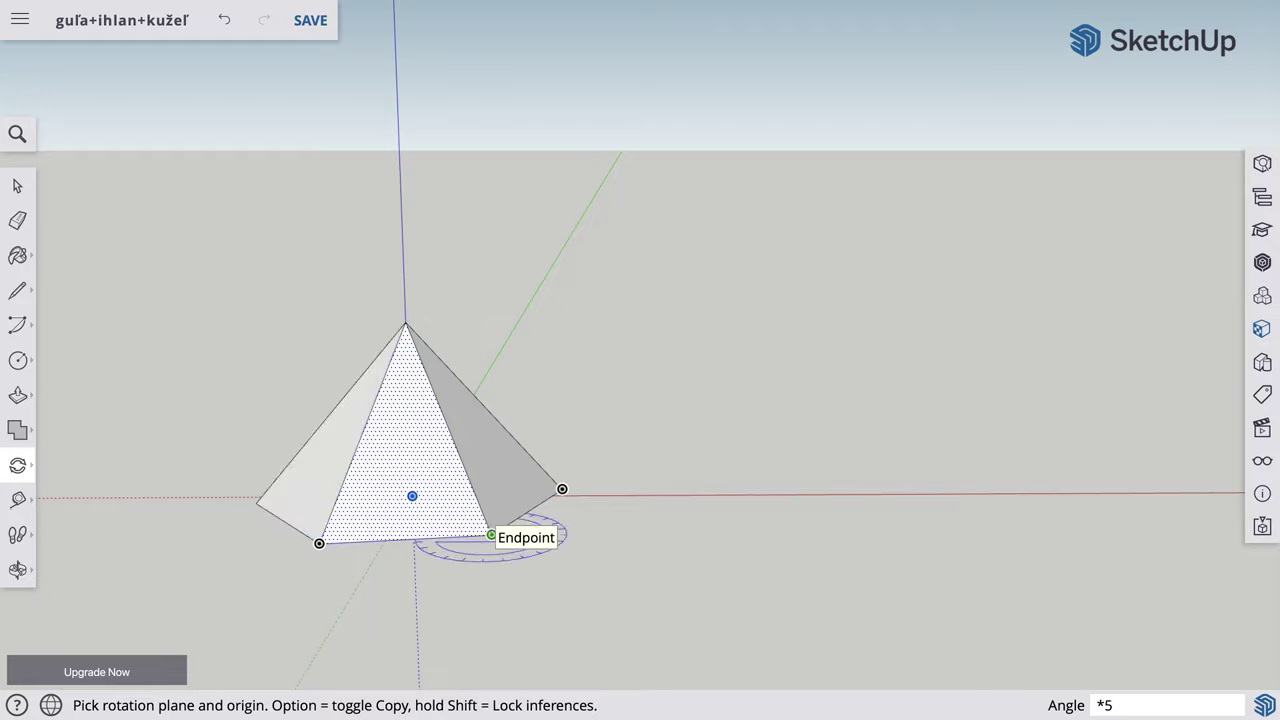
{"action": "key", "text": "o"}
{"action": "mouse_move", "coordinate": [446, 551]}
{"action": "left_mouse_down"}
{"action": "mouse_move", "coordinate": [758, 427]}
{"action": "mouse_move", "coordinate": [794, 351]}
{"action": "mouse_move", "coordinate": [900, 434]}
{"action": "mouse_move", "coordinate": [814, 449]}
{"action": "mouse_move", "coordinate": [757, 303]}
{"action": "left_mouse_up"}
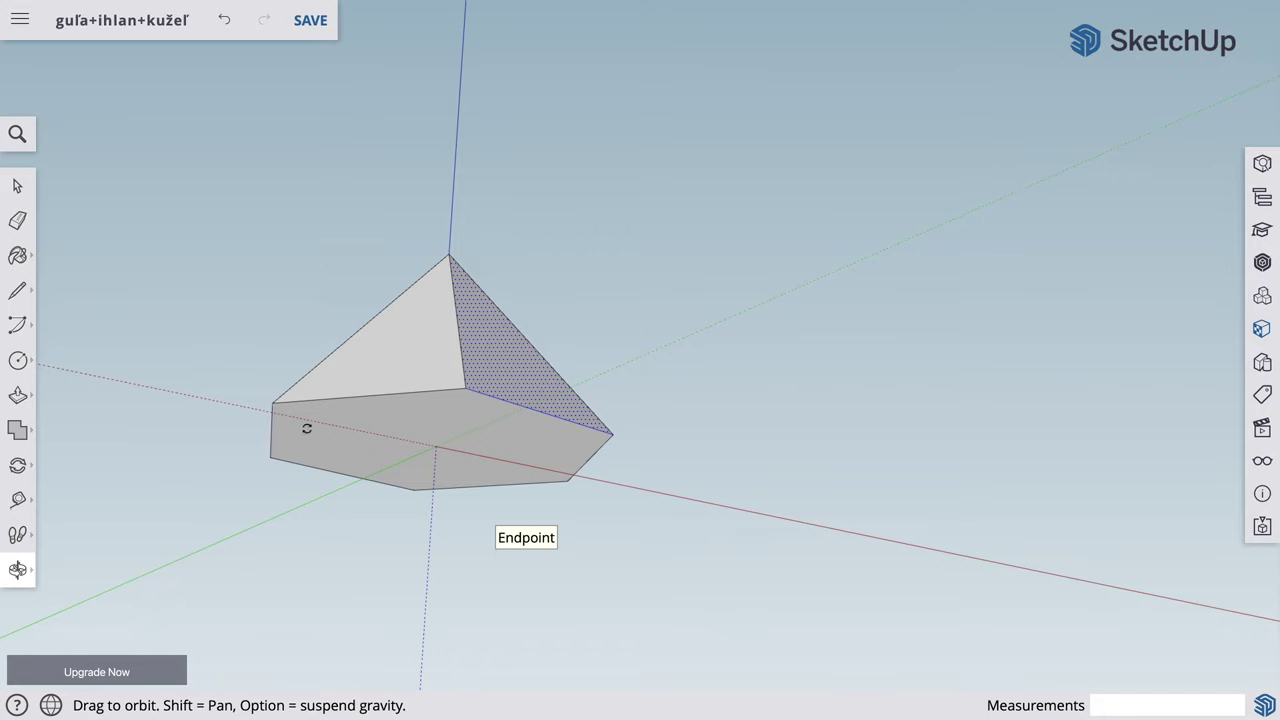
Box-select the six-sided pyramid and delete it
{"action": "left_click_drag", "start_coordinate": [503, 457], "coordinate": [497, 566]}
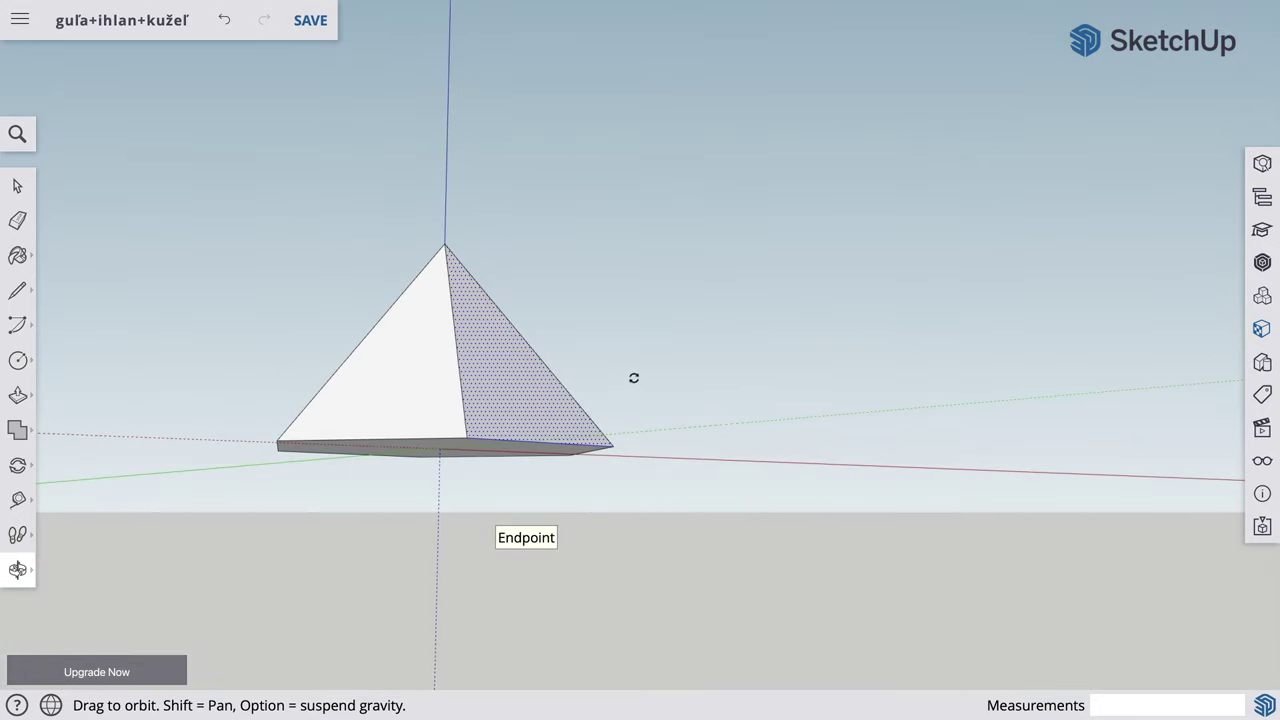
{"action": "left_click_drag", "start_coordinate": [633, 378], "coordinate": [627, 493]}
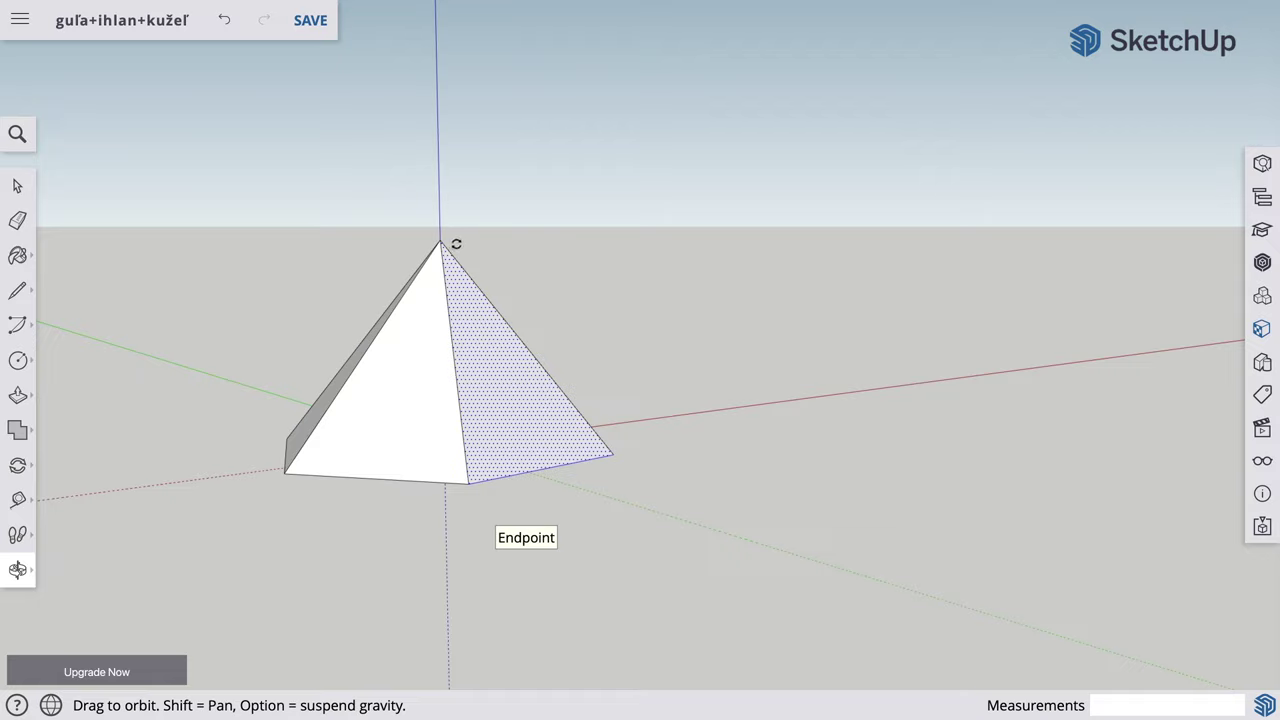
{"action": "key", "text": "space"}
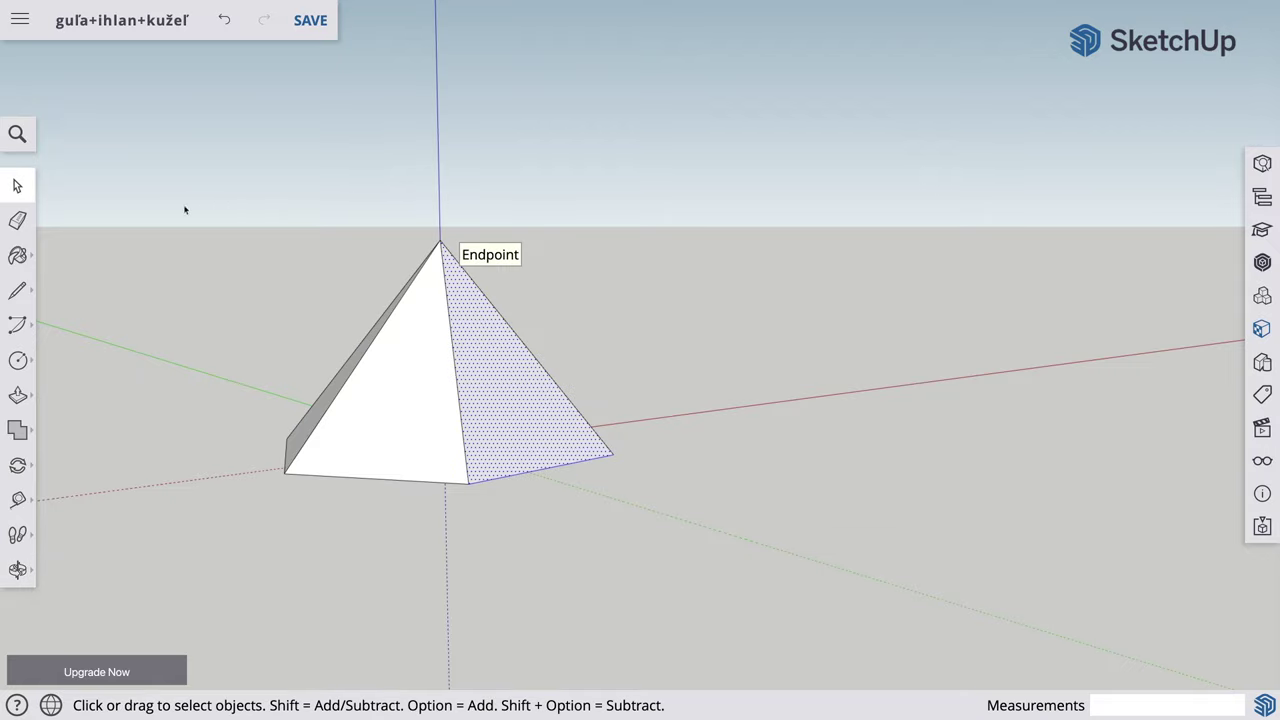
{"action": "left_click_drag", "start_coordinate": [184, 209], "coordinate": [694, 557]}
{"action": "key", "text": "Delete"}
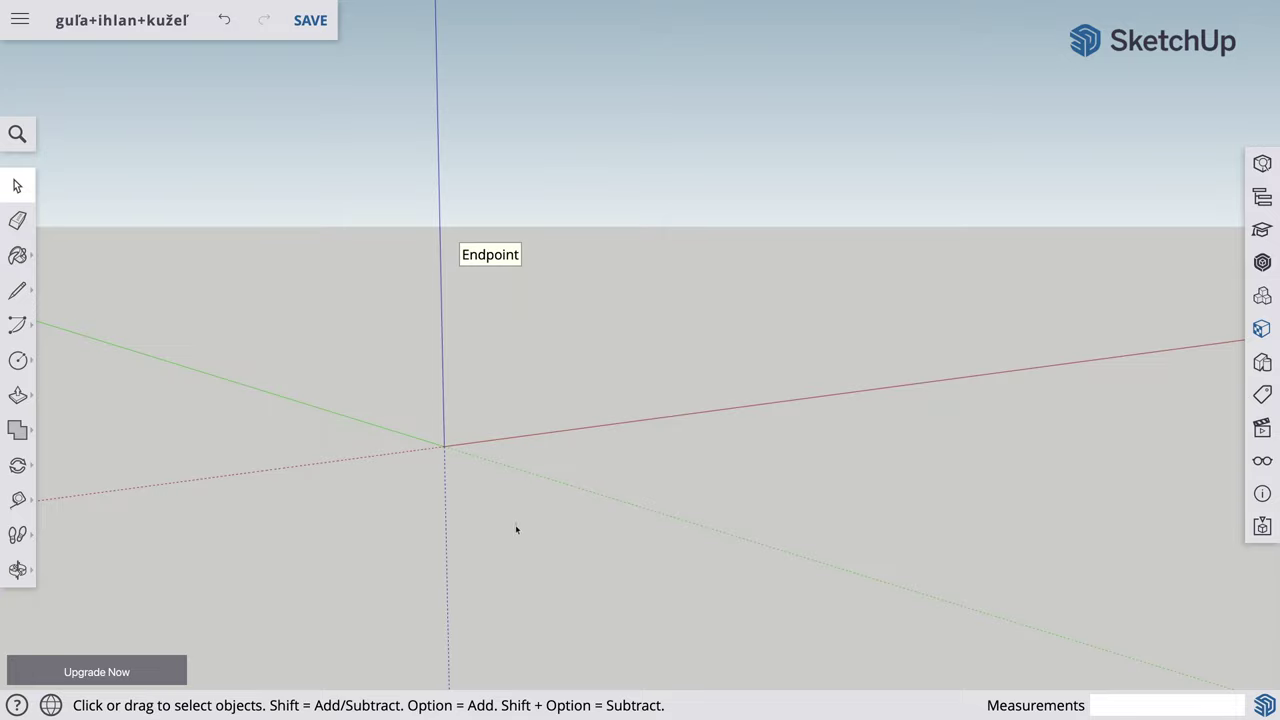
{"action": "left_click_drag", "start_coordinate": [516, 528], "coordinate": [505, 548]}
{"action": "key", "text": "r"}
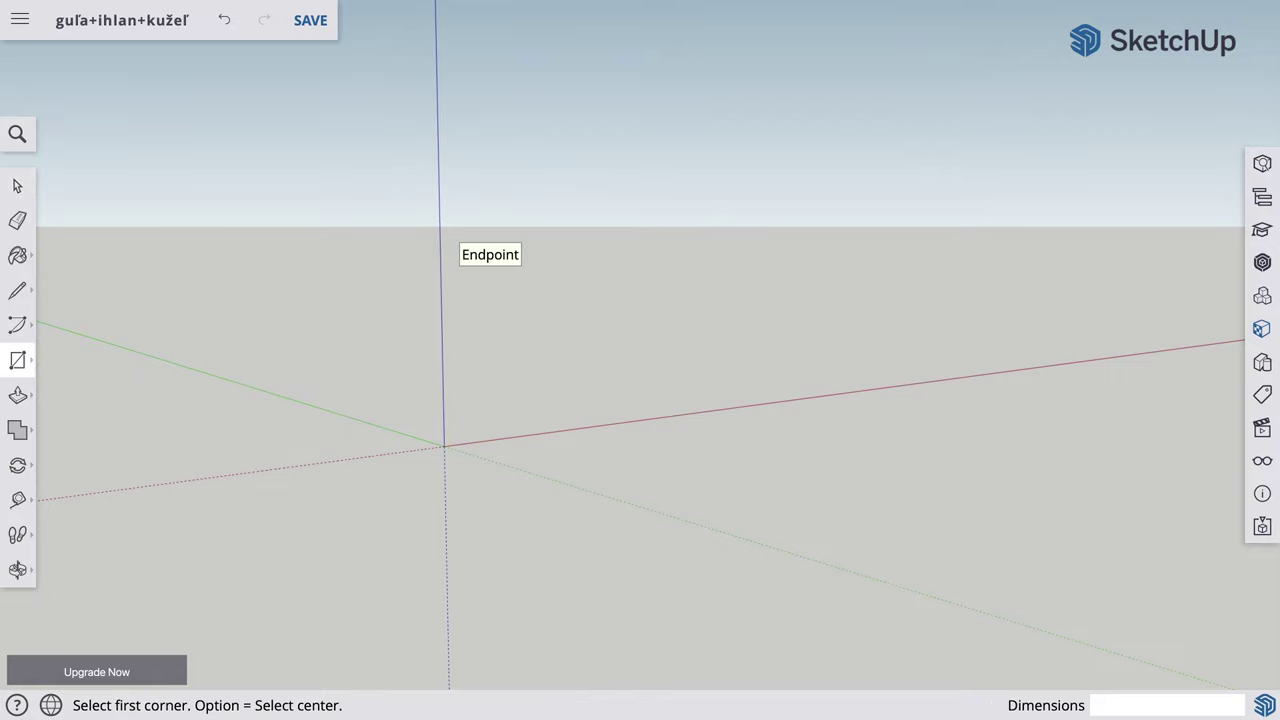
Draw a 0.17 m × 0.28 m rectangle at the origin and push/pull it up 0.11 m
{"action": "left_click", "coordinate": [445, 446]}
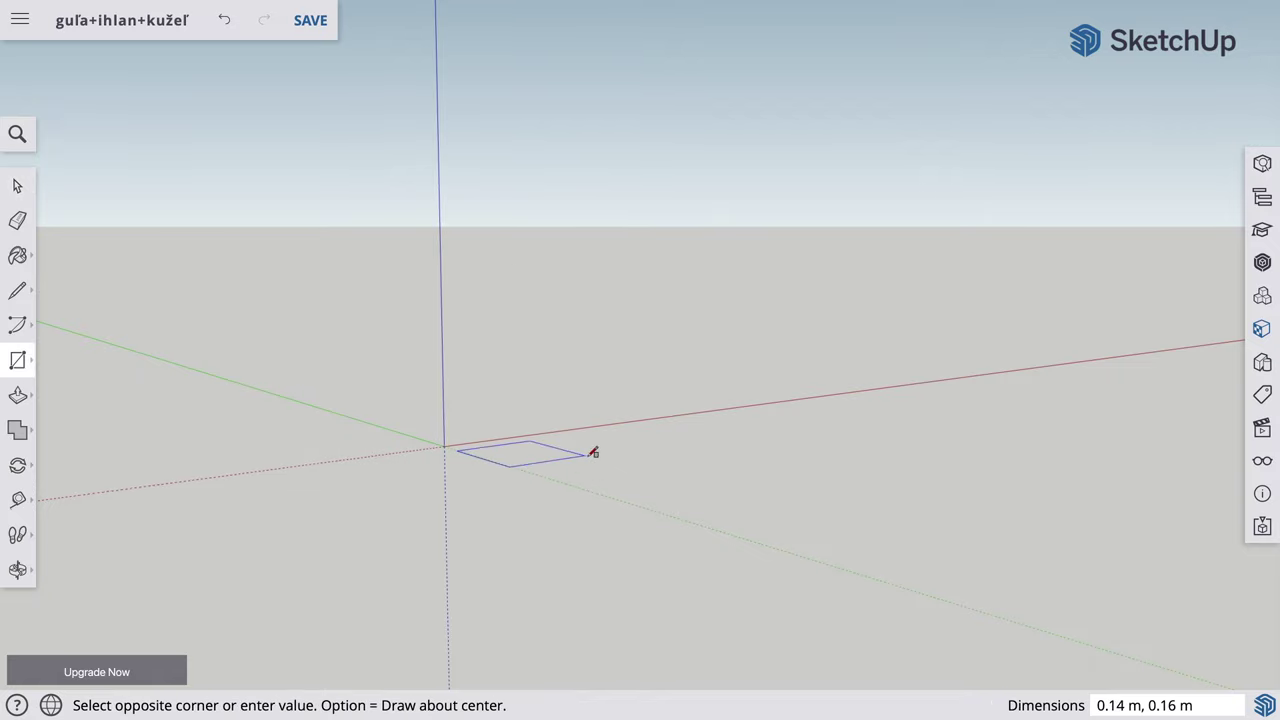
{"action": "left_click", "coordinate": [643, 465]}
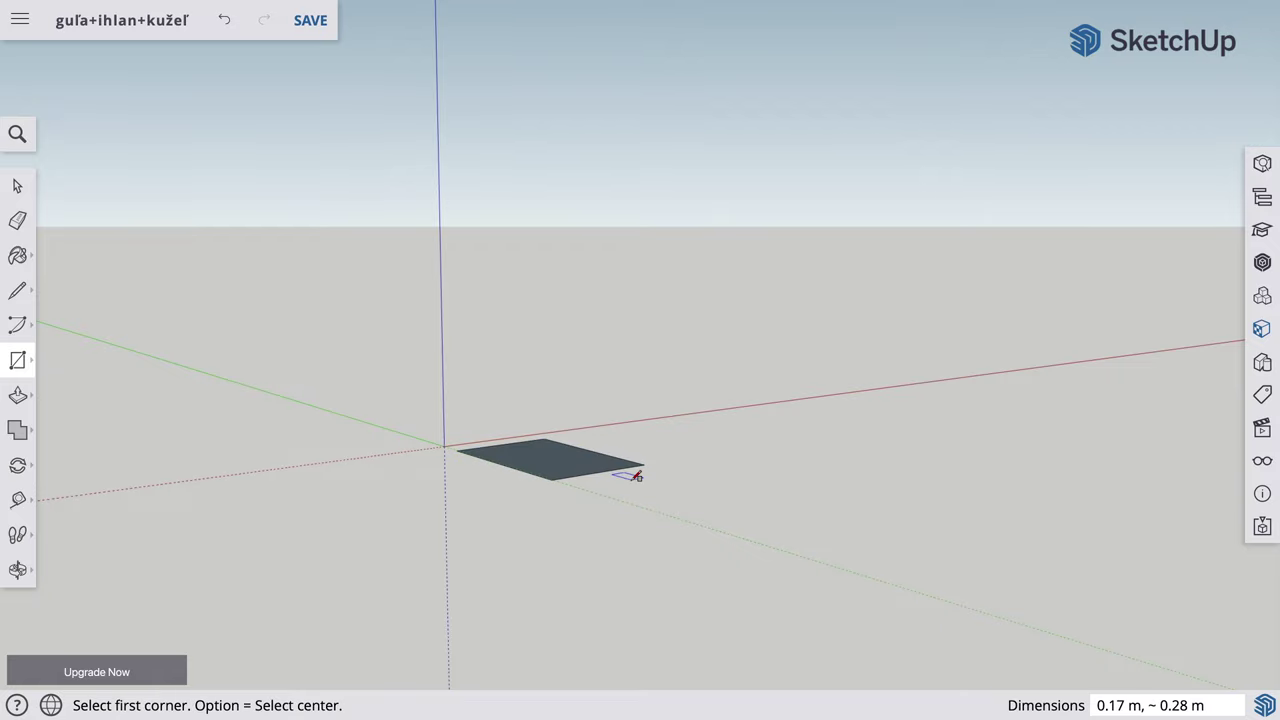
{"action": "key", "text": "p"}
{"action": "left_click", "coordinate": [563, 459]}
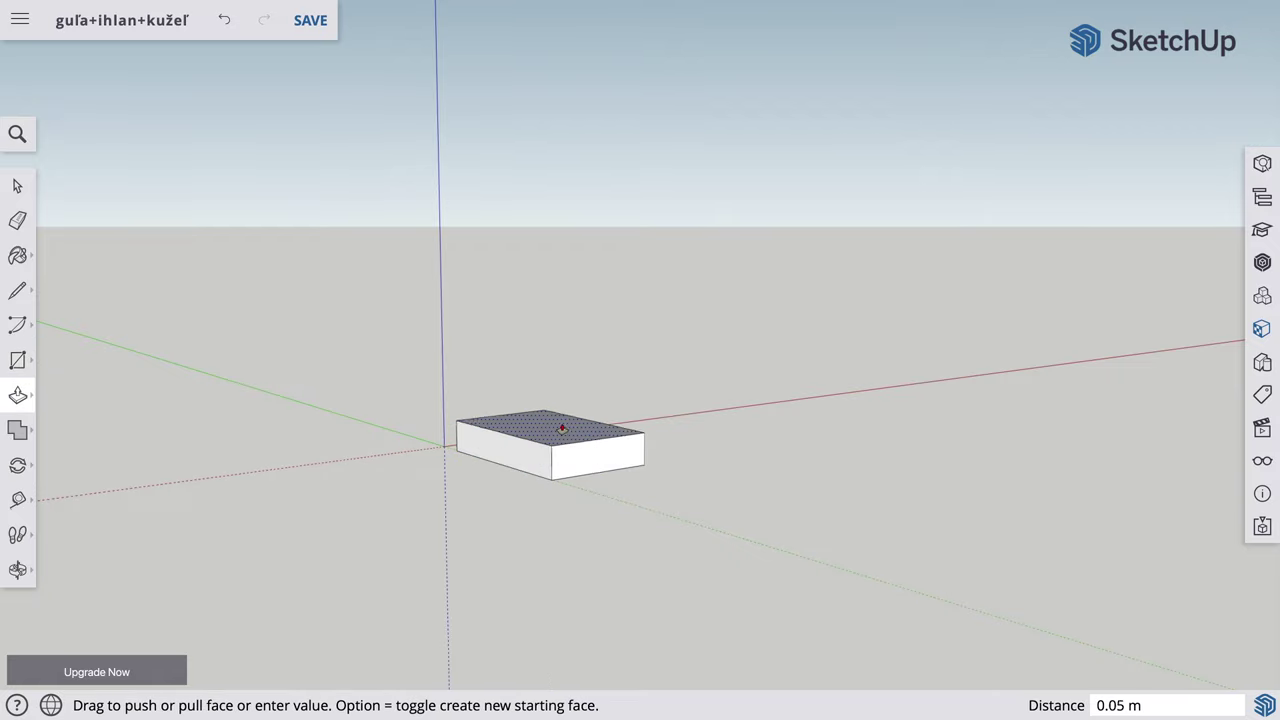
{"action": "left_click", "coordinate": [563, 387]}
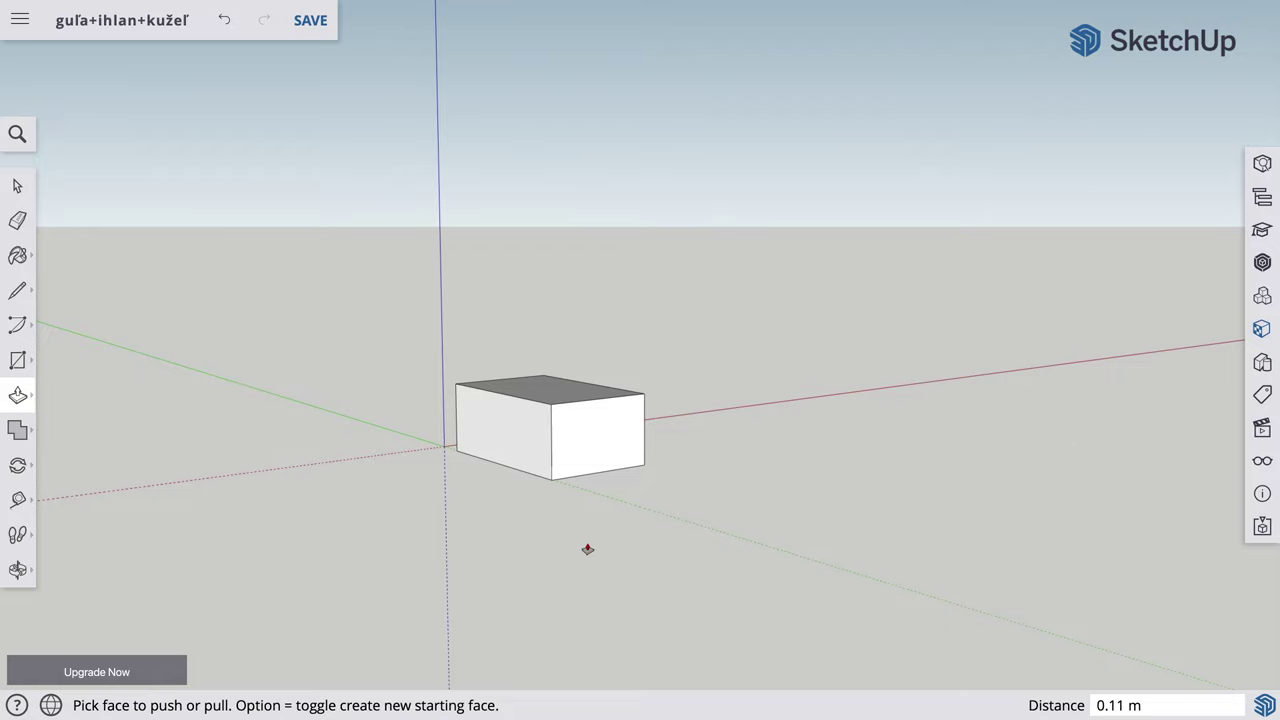
{"action": "key", "text": "o"}
{"action": "left_click_drag", "start_coordinate": [517, 509], "coordinate": [551, 603]}
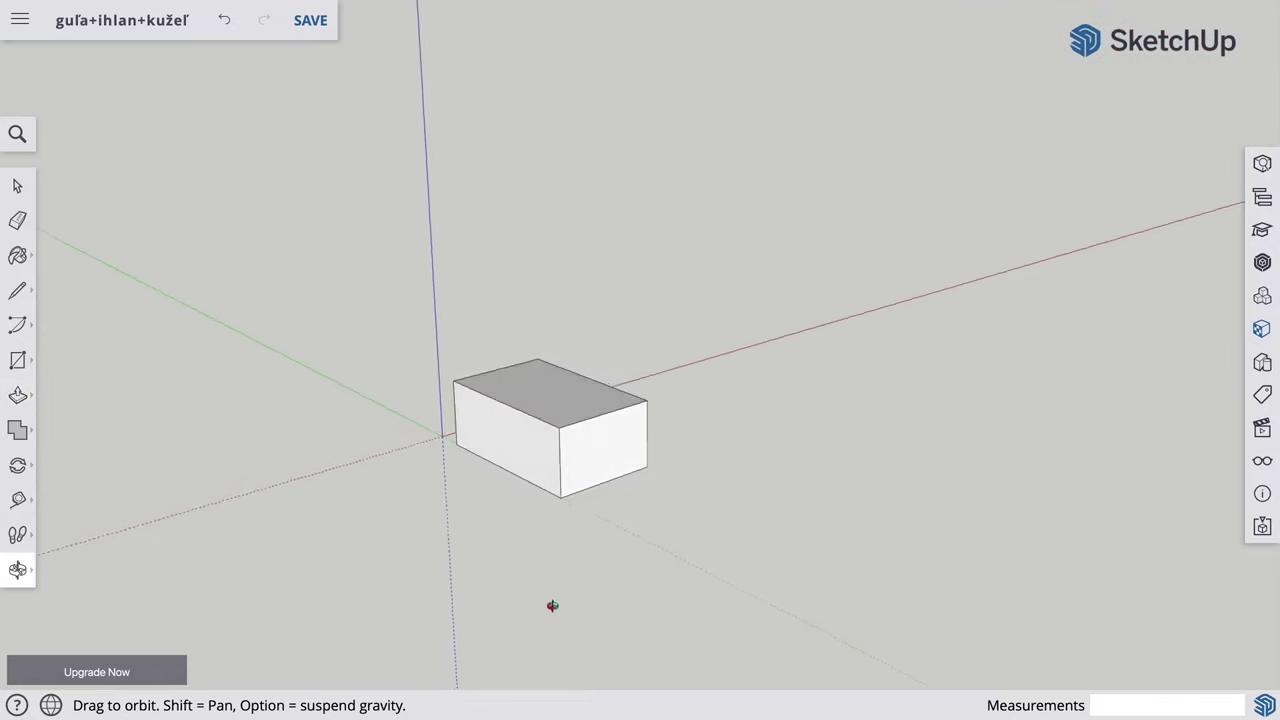
Paint the box's front face red from the Materials colours
{"action": "left_click", "coordinate": [1261, 330]}
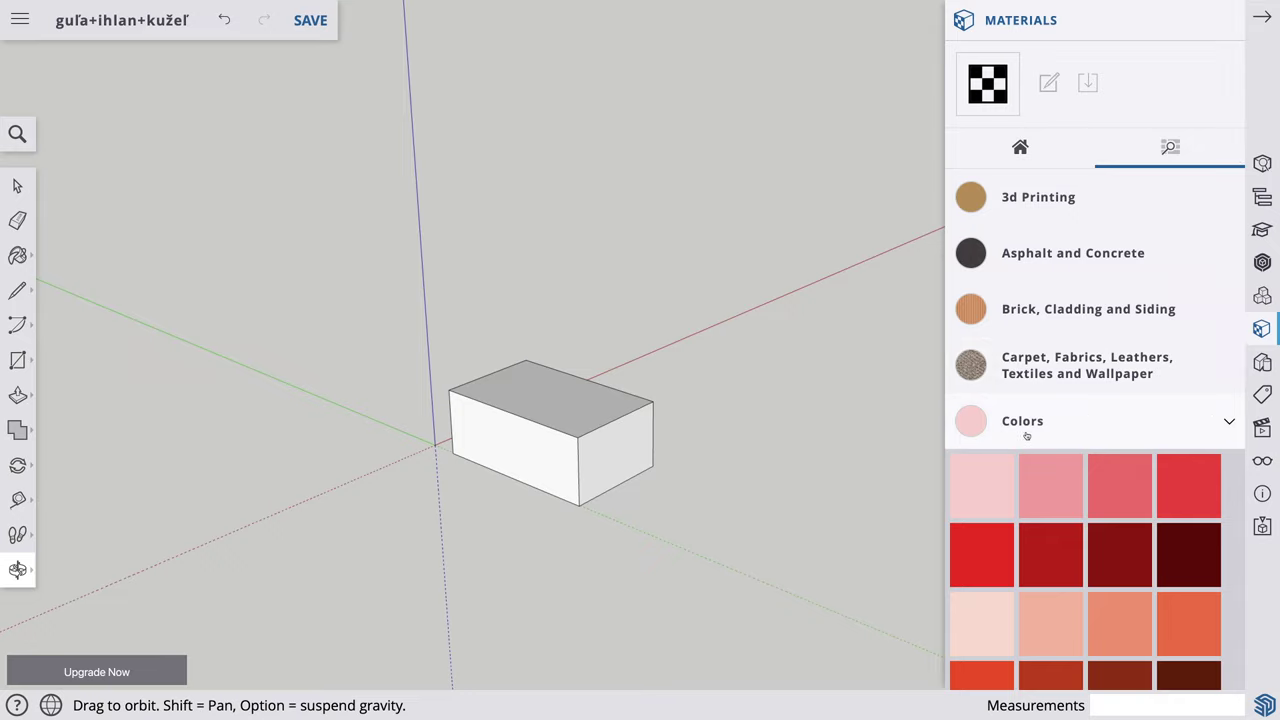
{"action": "scroll", "coordinate": [1026, 436], "scroll_direction": "down", "scroll_amount": 2}
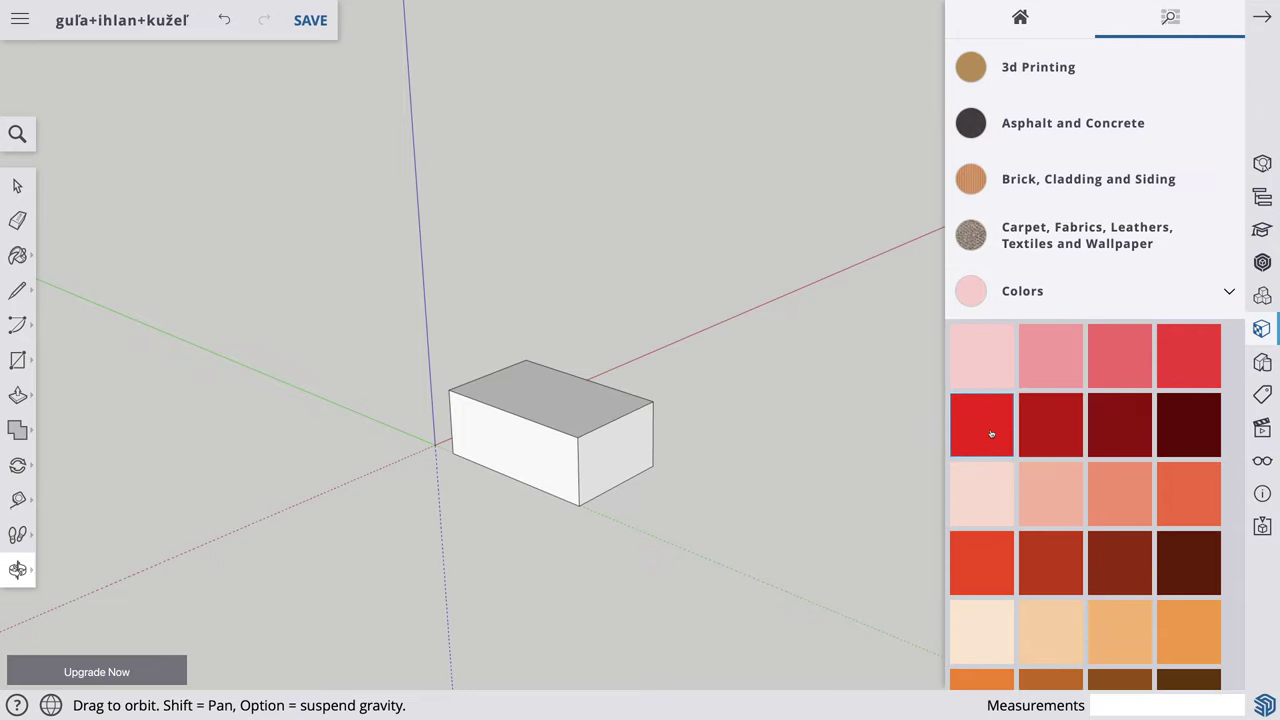
{"action": "left_click", "coordinate": [989, 434]}
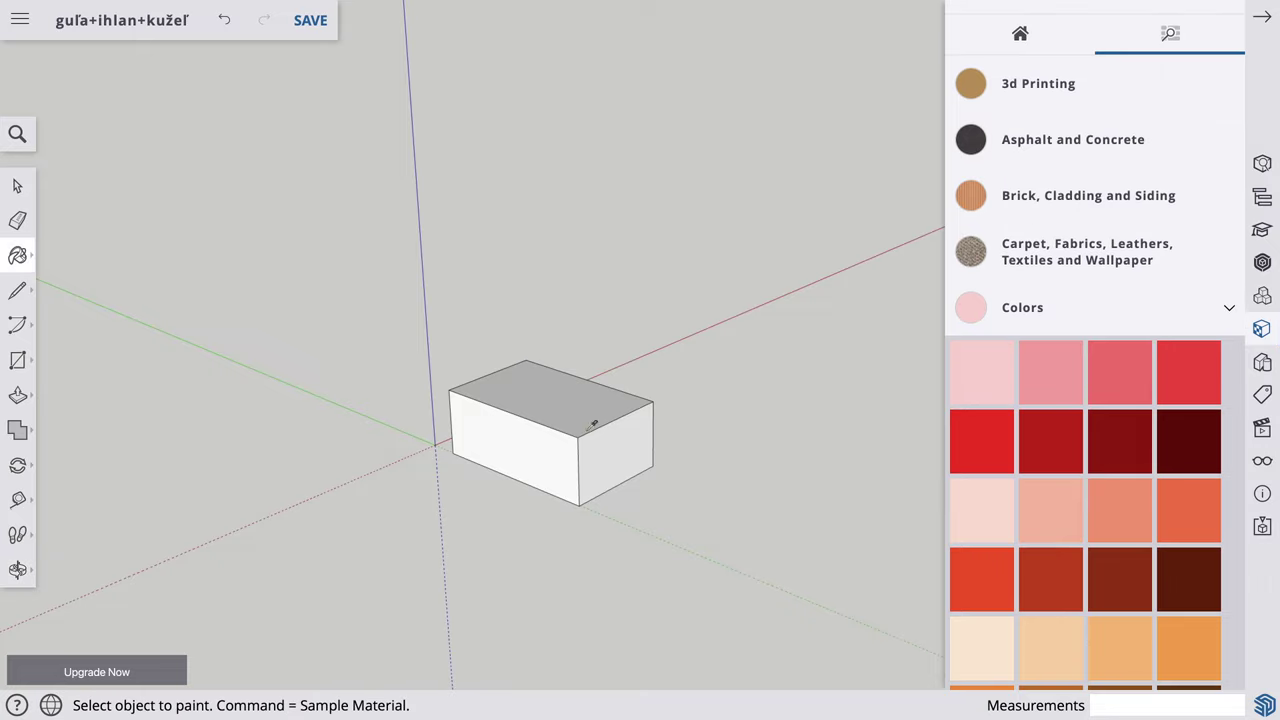
{"action": "left_click", "coordinate": [530, 446]}
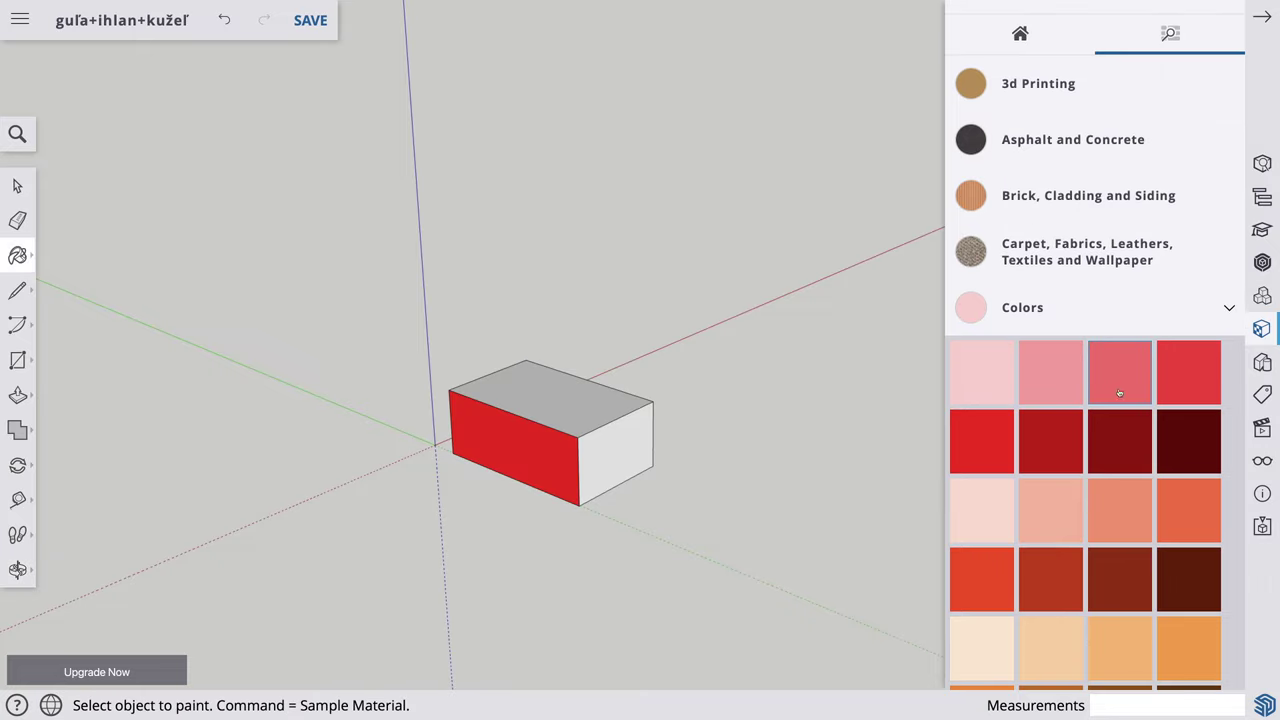
Paint the top face blue and the right end green, then close Materials
{"action": "scroll", "coordinate": [1129, 429], "scroll_direction": "down", "scroll_amount": 2}
{"action": "scroll", "coordinate": [1134, 534], "scroll_direction": "down", "scroll_amount": 2}
{"action": "scroll", "coordinate": [1137, 540], "scroll_direction": "down", "scroll_amount": 2}
{"action": "scroll", "coordinate": [1137, 540], "scroll_direction": "down", "scroll_amount": 2}
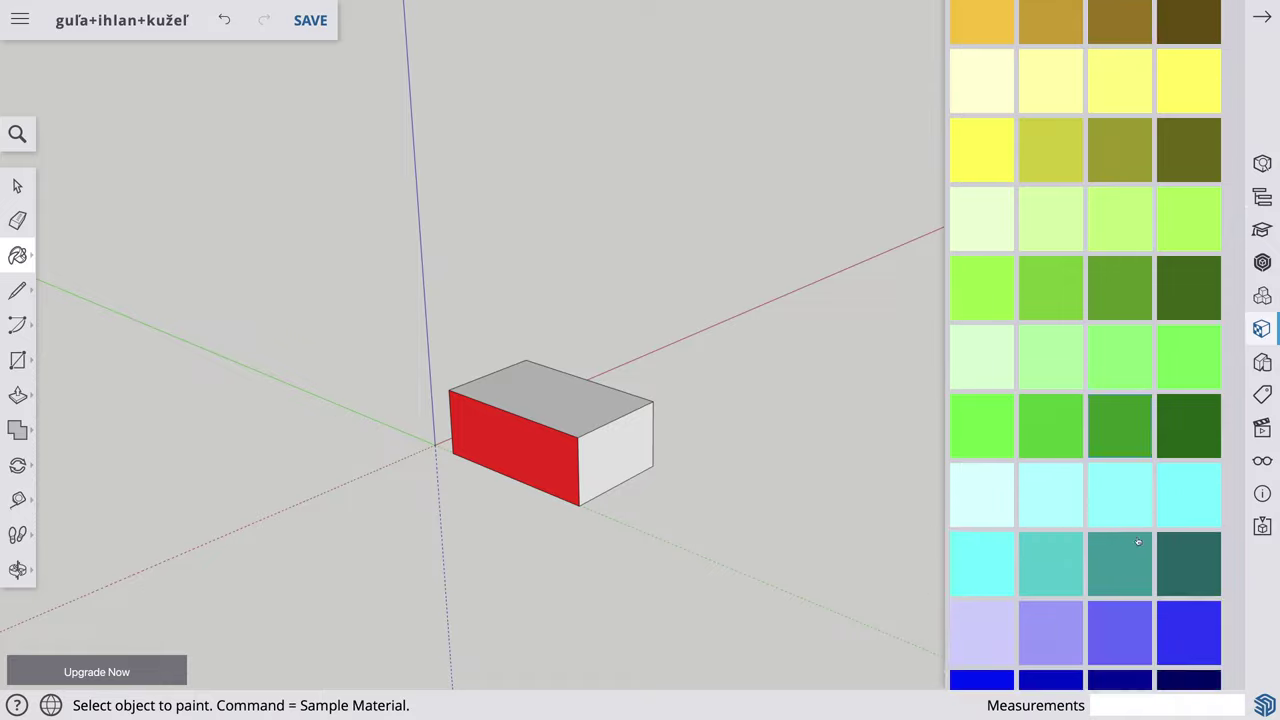
{"action": "scroll", "coordinate": [1100, 430], "scroll_direction": "down", "scroll_amount": 3}
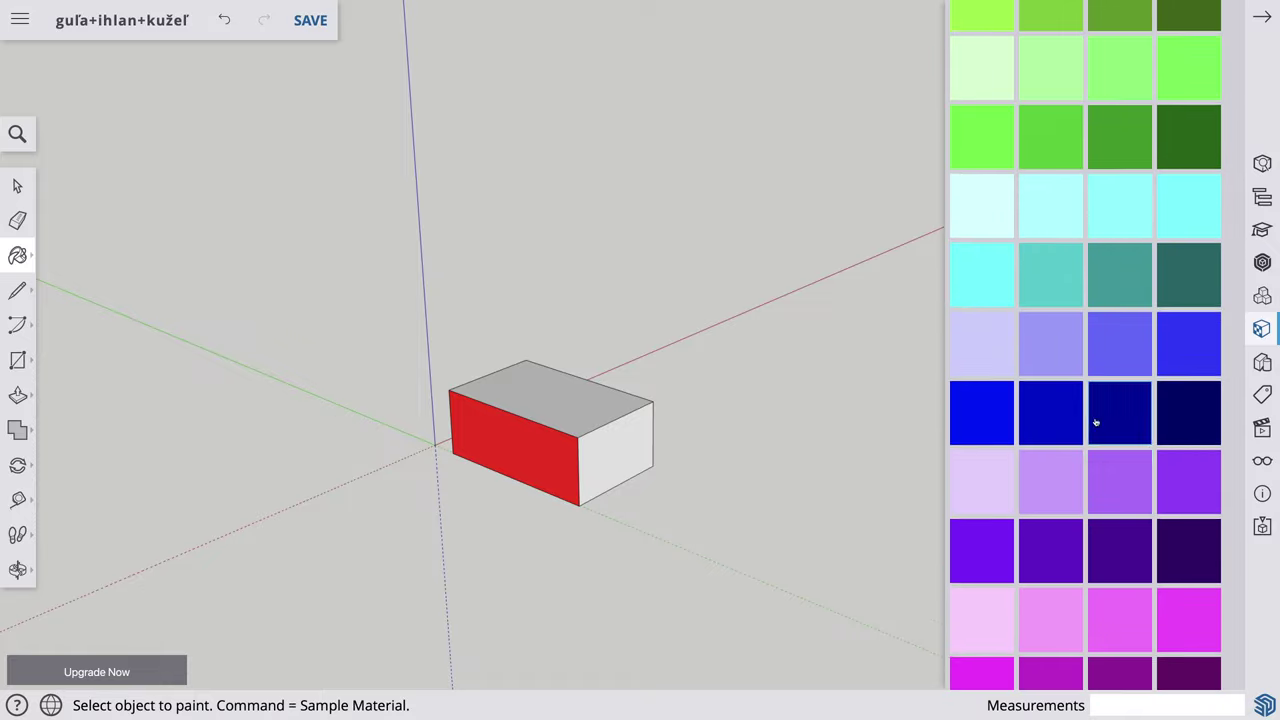
{"action": "left_click", "coordinate": [588, 399]}
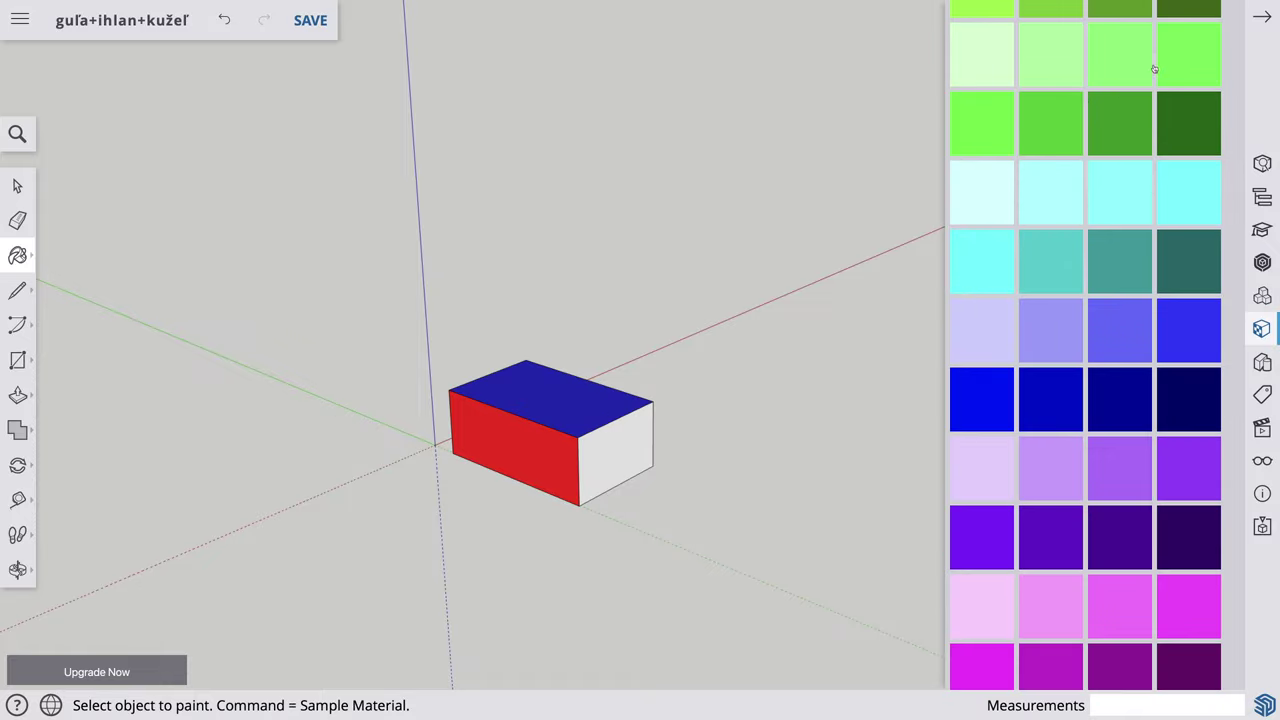
{"action": "left_click", "coordinate": [626, 440]}
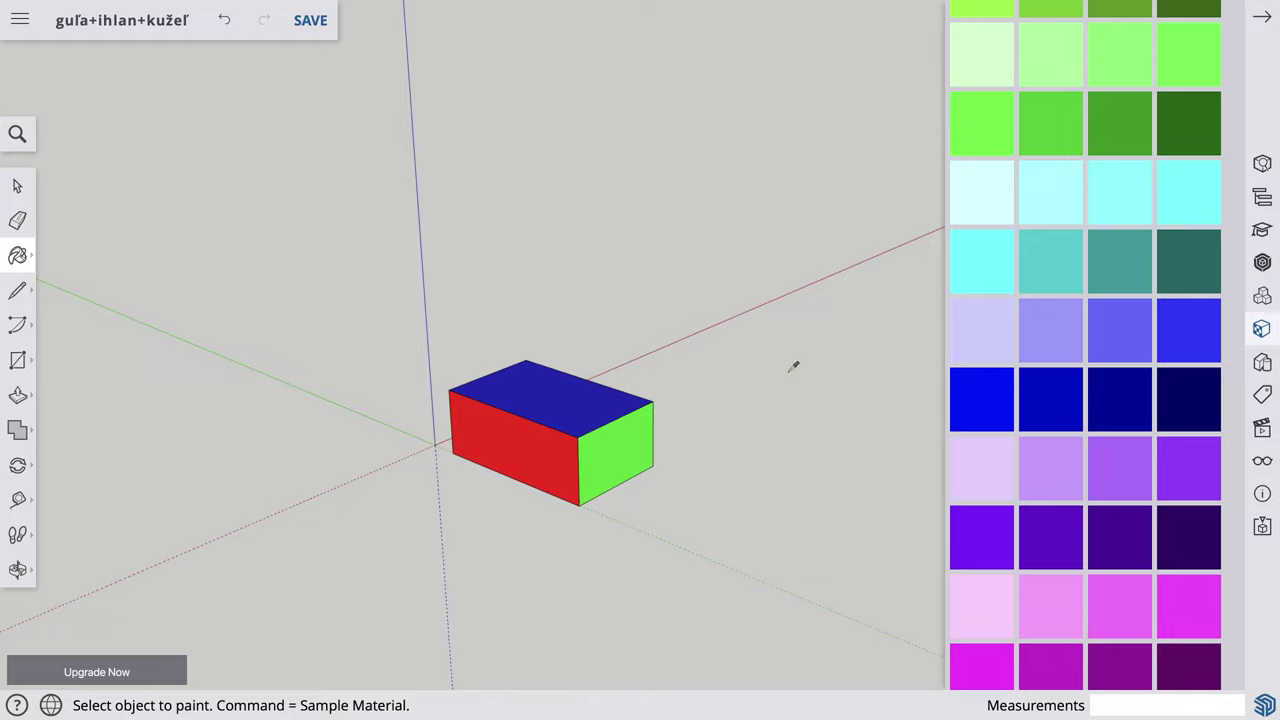
{"action": "left_click", "coordinate": [1262, 18]}
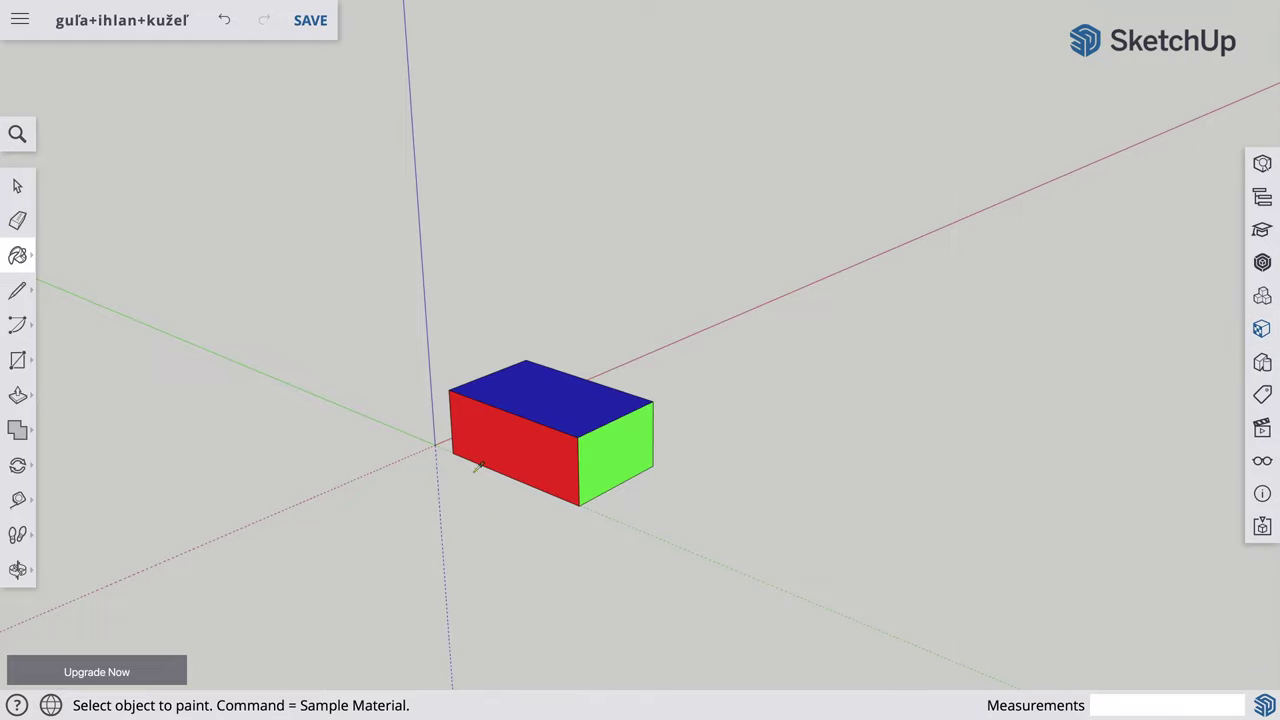
Select the box and flip it along the red direction
{"action": "key", "text": "space"}
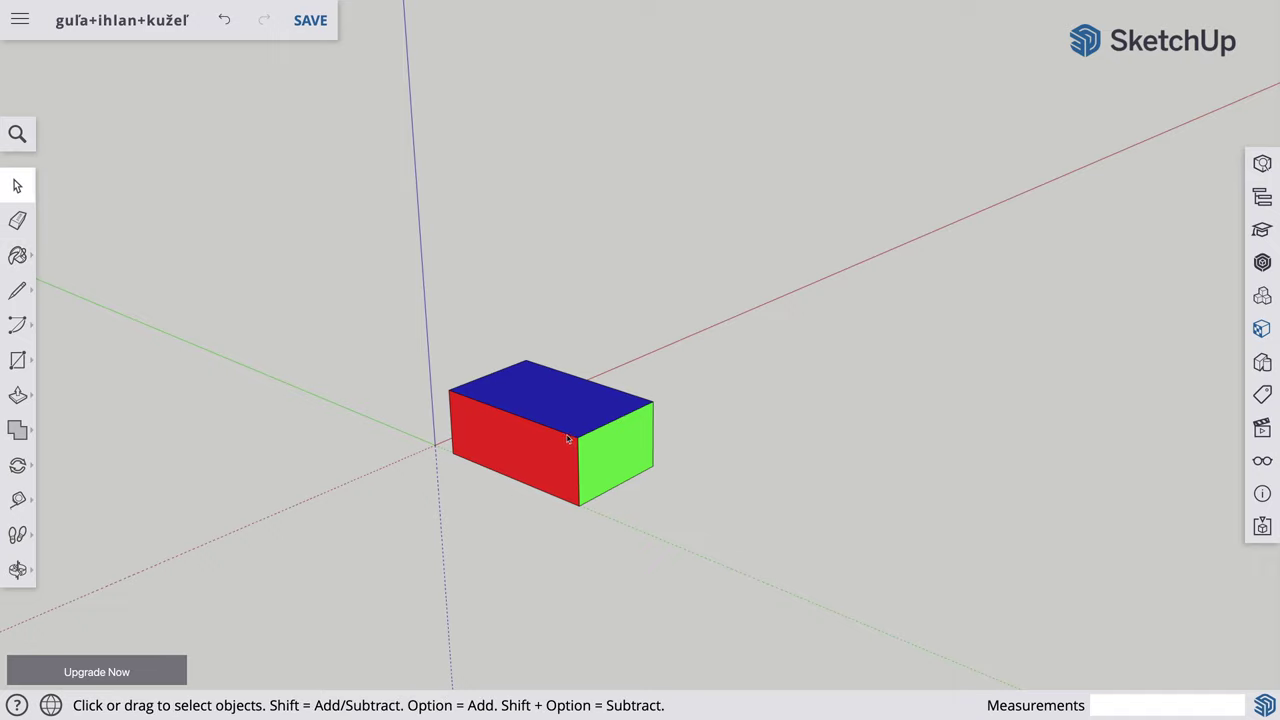
{"action": "double_click", "coordinate": [567, 438]}
{"action": "right_click", "coordinate": [563, 455]}
{"action": "mouse_move", "coordinate": [604, 584]}
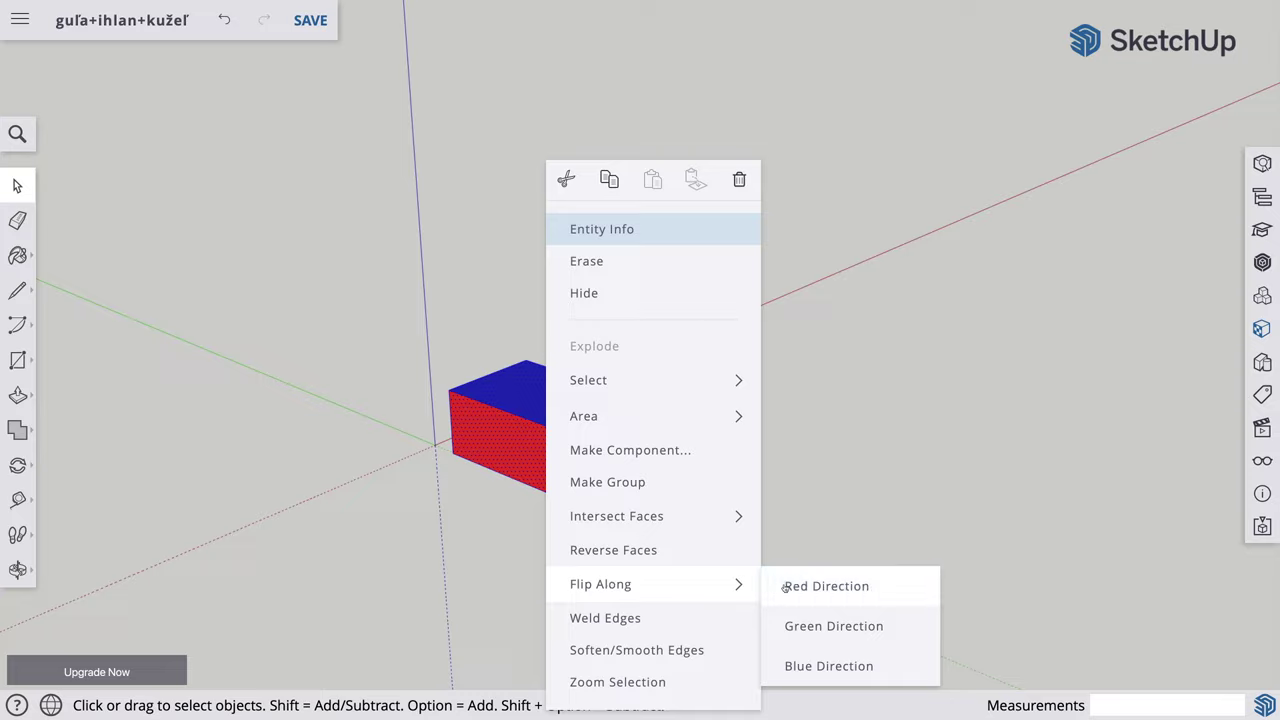
{"action": "left_click", "coordinate": [826, 587]}
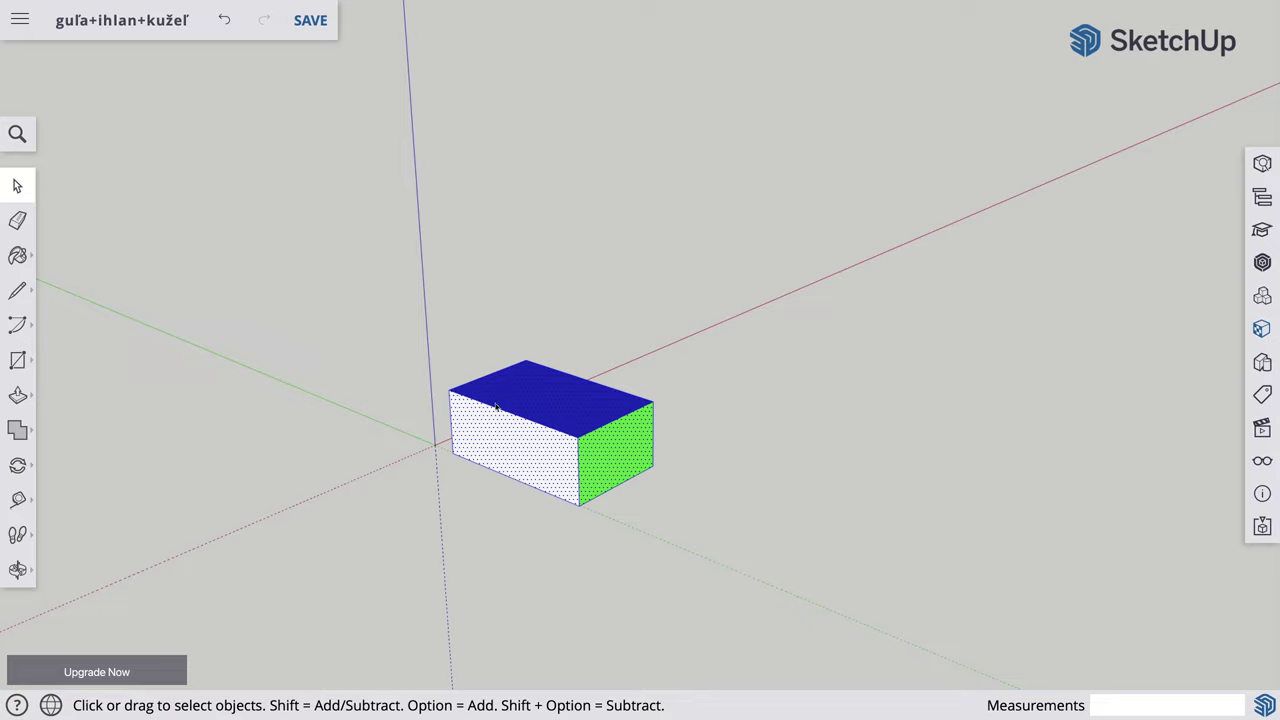
Flip the box along the red direction again and save the model
{"action": "key", "text": "o"}
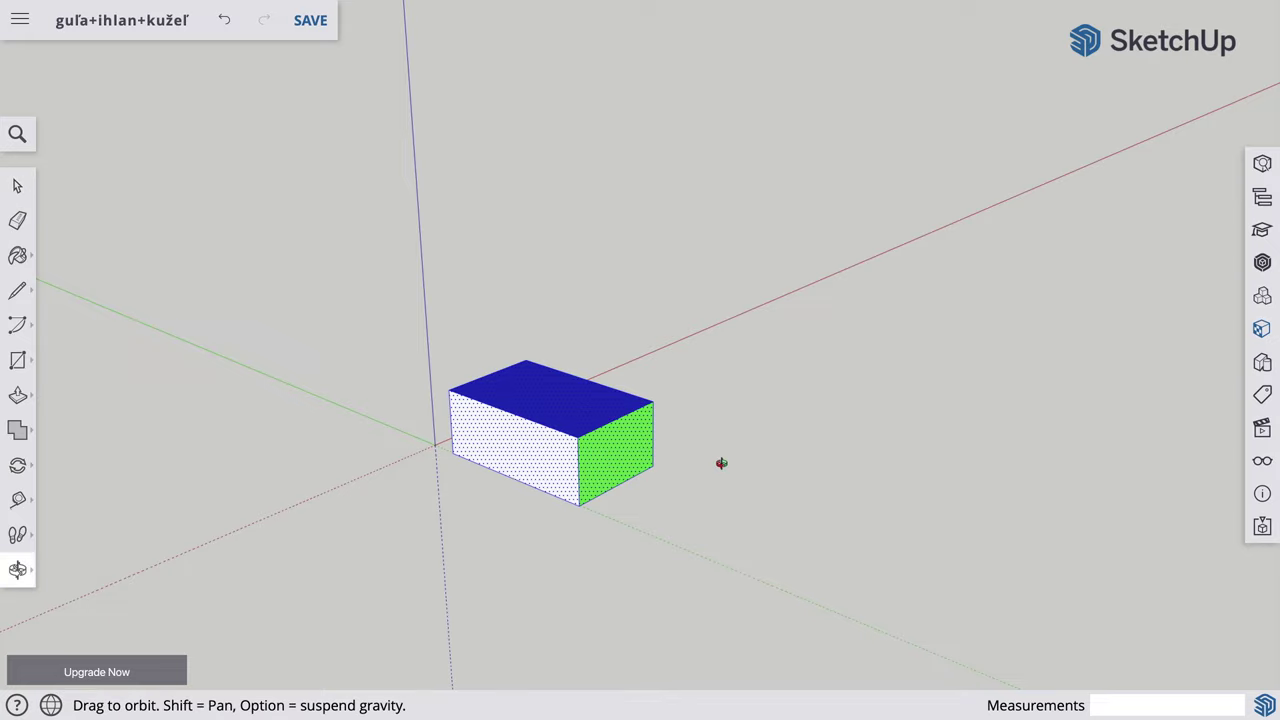
{"action": "mouse_move", "coordinate": [720, 463]}
{"action": "left_mouse_down"}
{"action": "mouse_move", "coordinate": [363, 486]}
{"action": "mouse_move", "coordinate": [163, 437]}
{"action": "mouse_move", "coordinate": [309, 456]}
{"action": "mouse_move", "coordinate": [894, 449]}
{"action": "left_mouse_up"}
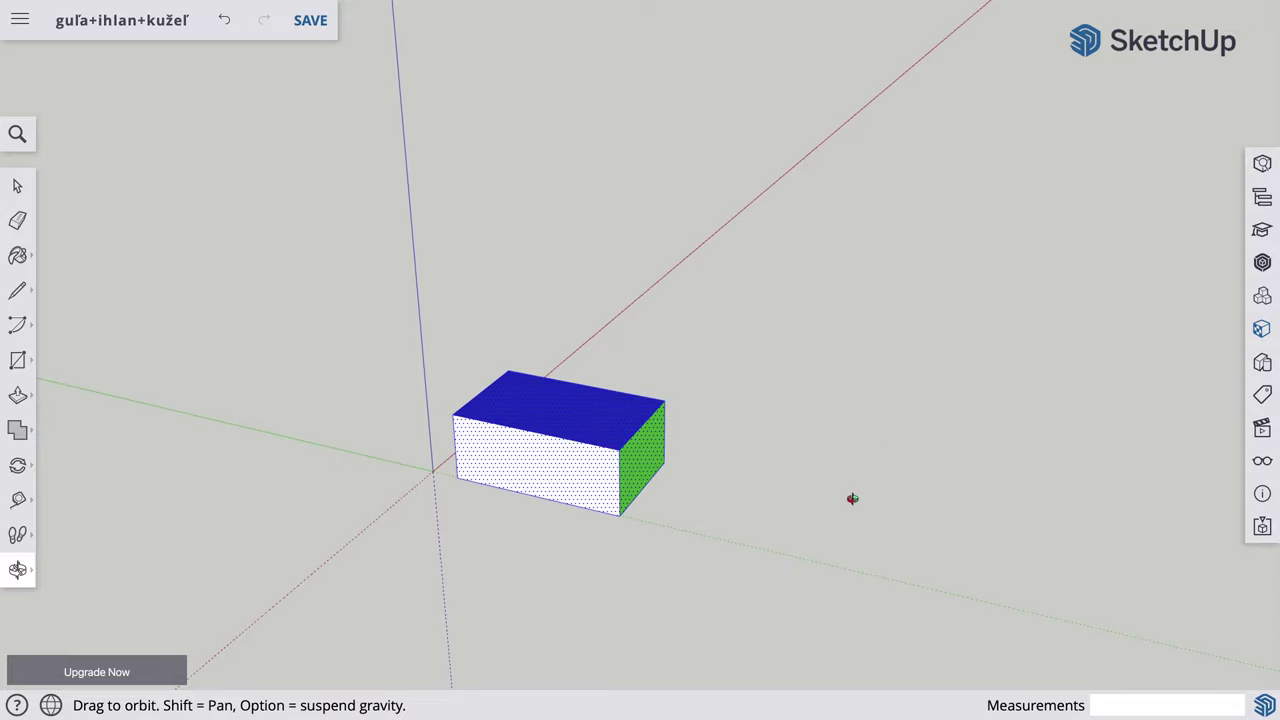
{"action": "right_click", "coordinate": [557, 467]}
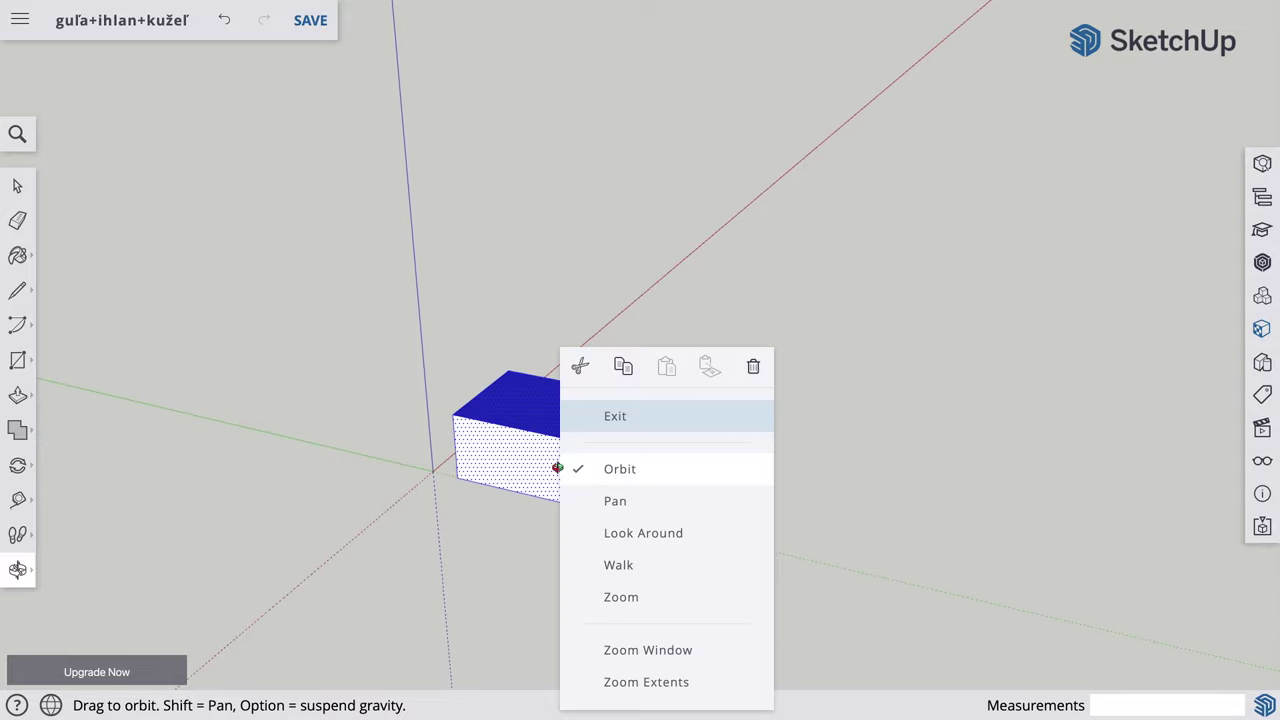
{"action": "left_click", "coordinate": [629, 425]}
{"action": "right_click", "coordinate": [528, 466]}
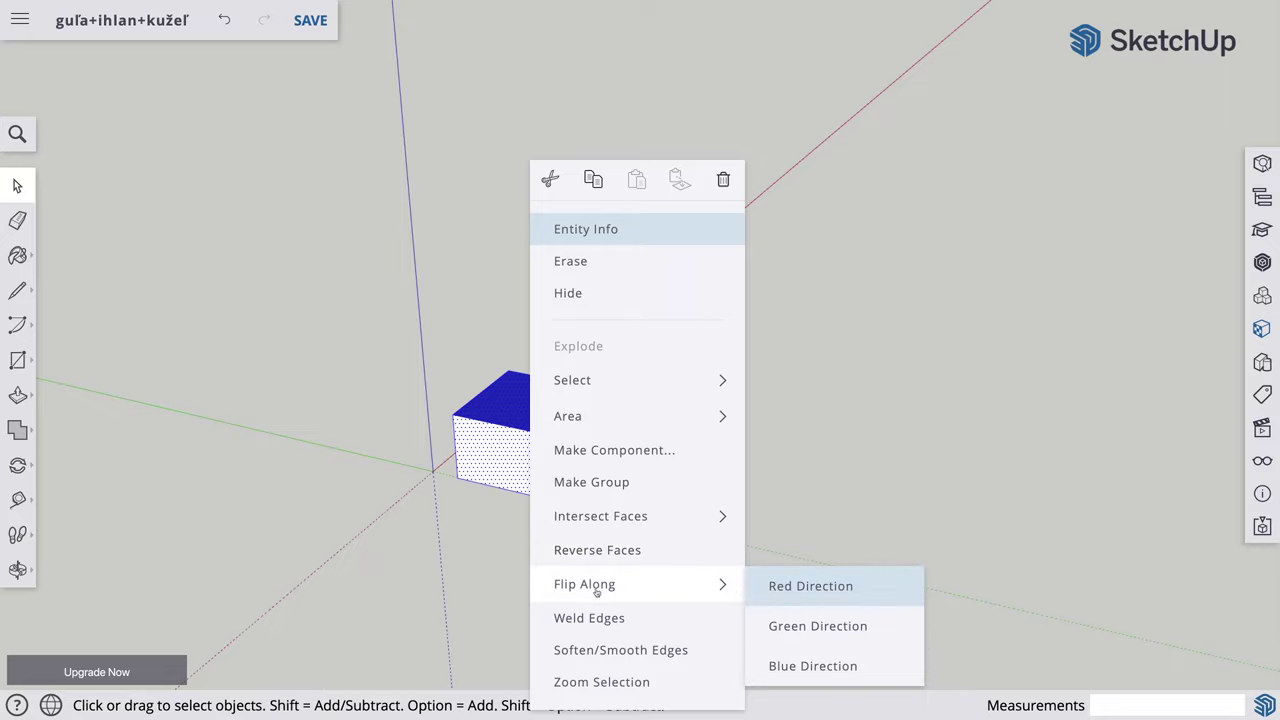
{"action": "left_click", "coordinate": [799, 590]}
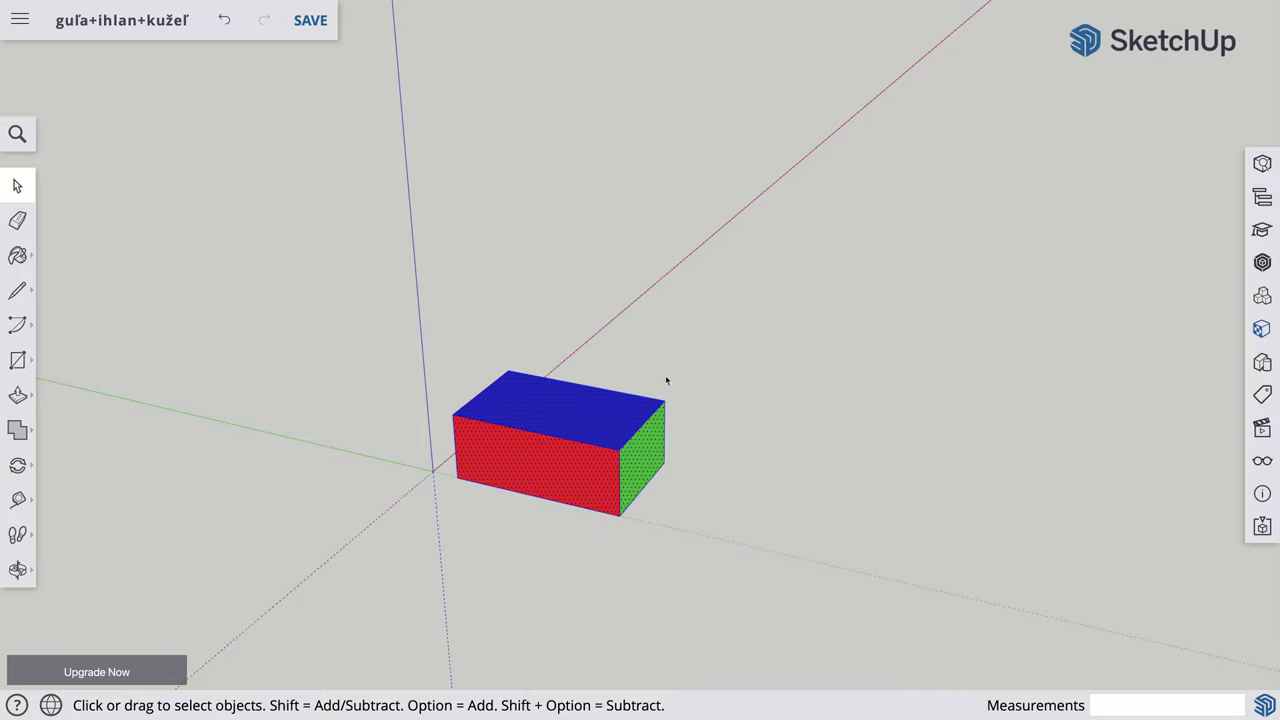
{"action": "key", "text": "ctrl+s"}
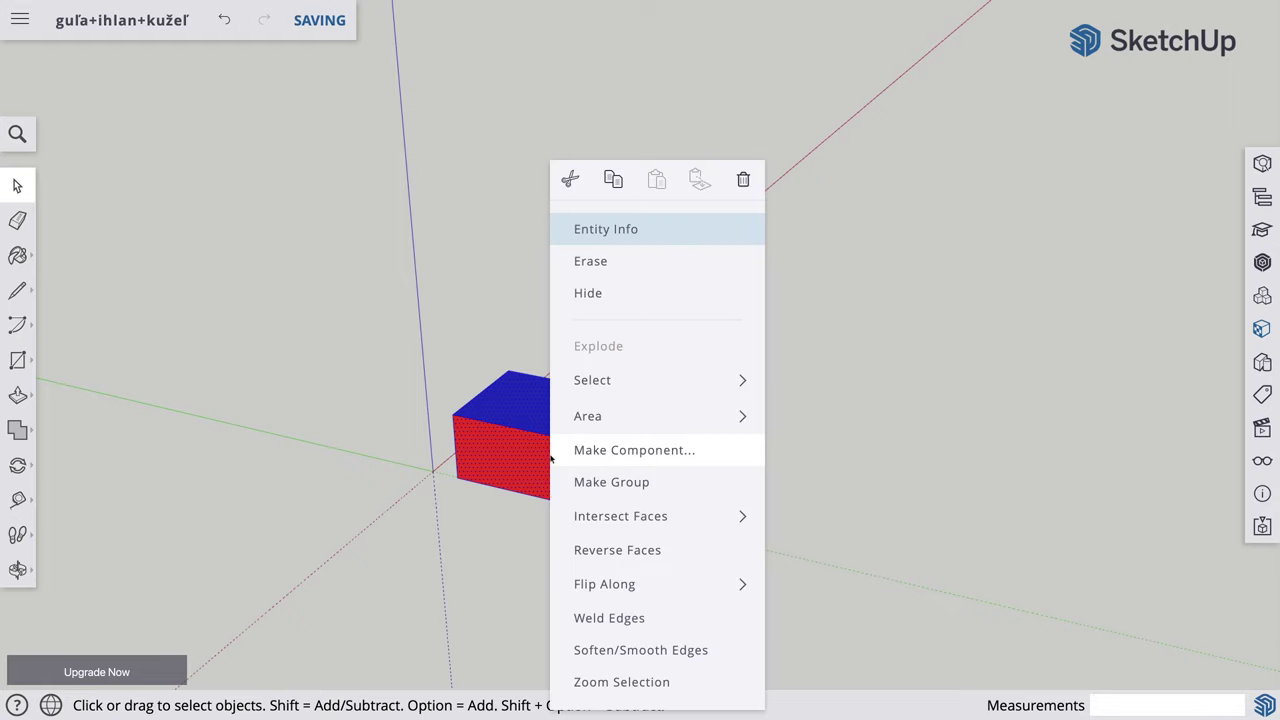
Flip the box along the green axis, deselect it, and orbit to view the grey end
{"action": "right_click", "coordinate": [600, 458]}
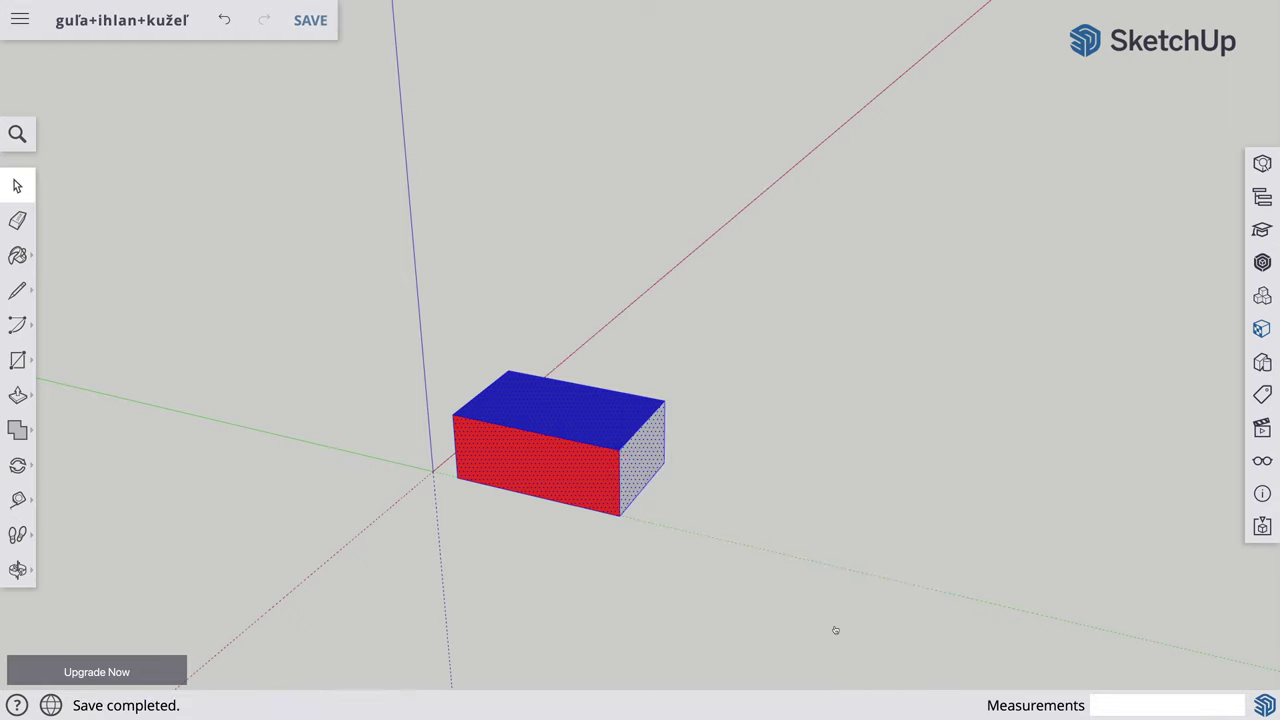
{"action": "left_click", "coordinate": [835, 628]}
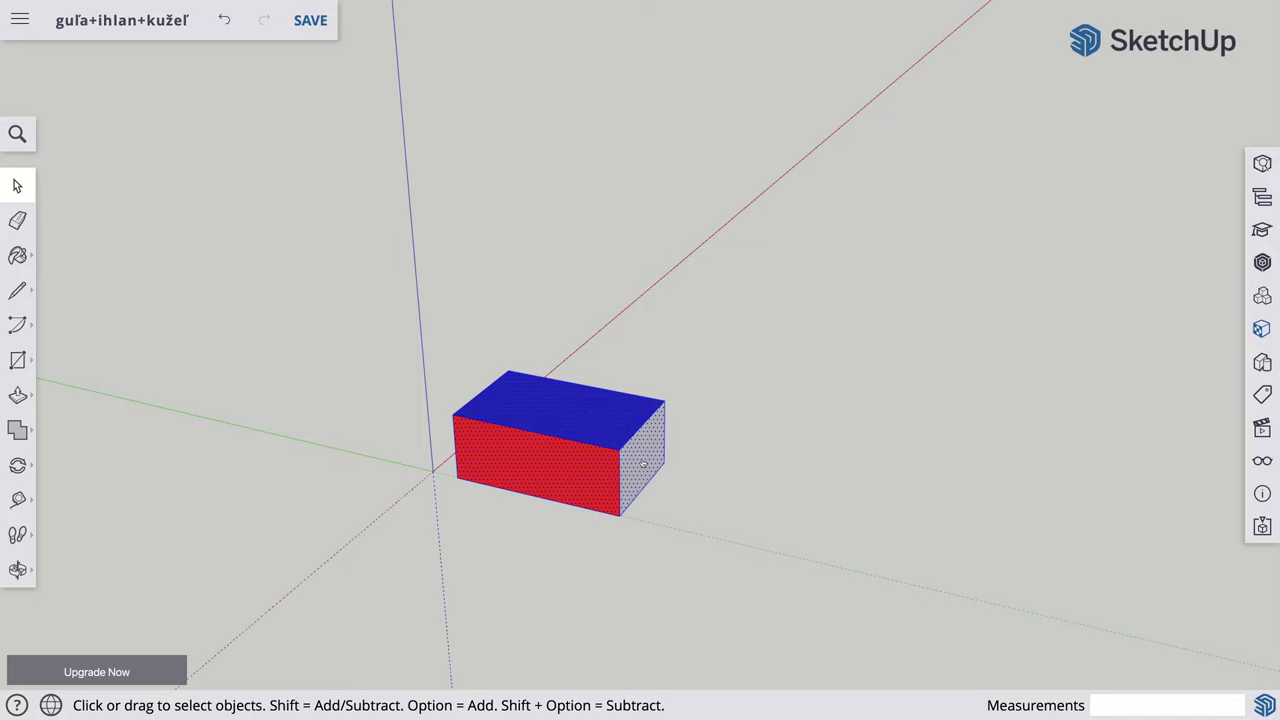
{"action": "left_click", "coordinate": [694, 503]}
{"action": "key", "text": "o"}
{"action": "mouse_move", "coordinate": [477, 543]}
{"action": "left_mouse_down"}
{"action": "mouse_move", "coordinate": [316, 514]}
{"action": "mouse_move", "coordinate": [566, 557]}
{"action": "left_mouse_up"}
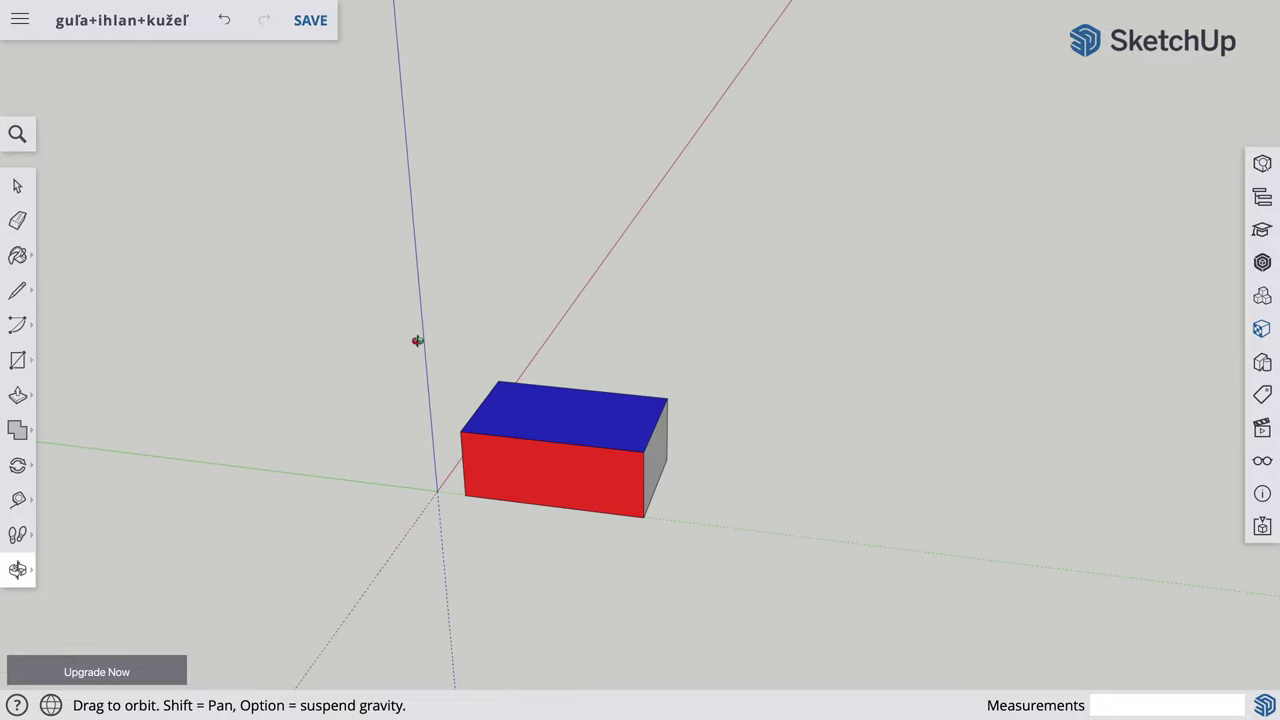
Select the whole box and flip it along the red axis
{"action": "key", "text": "space"}
{"action": "left_click_drag", "start_coordinate": [390, 345], "coordinate": [754, 546]}
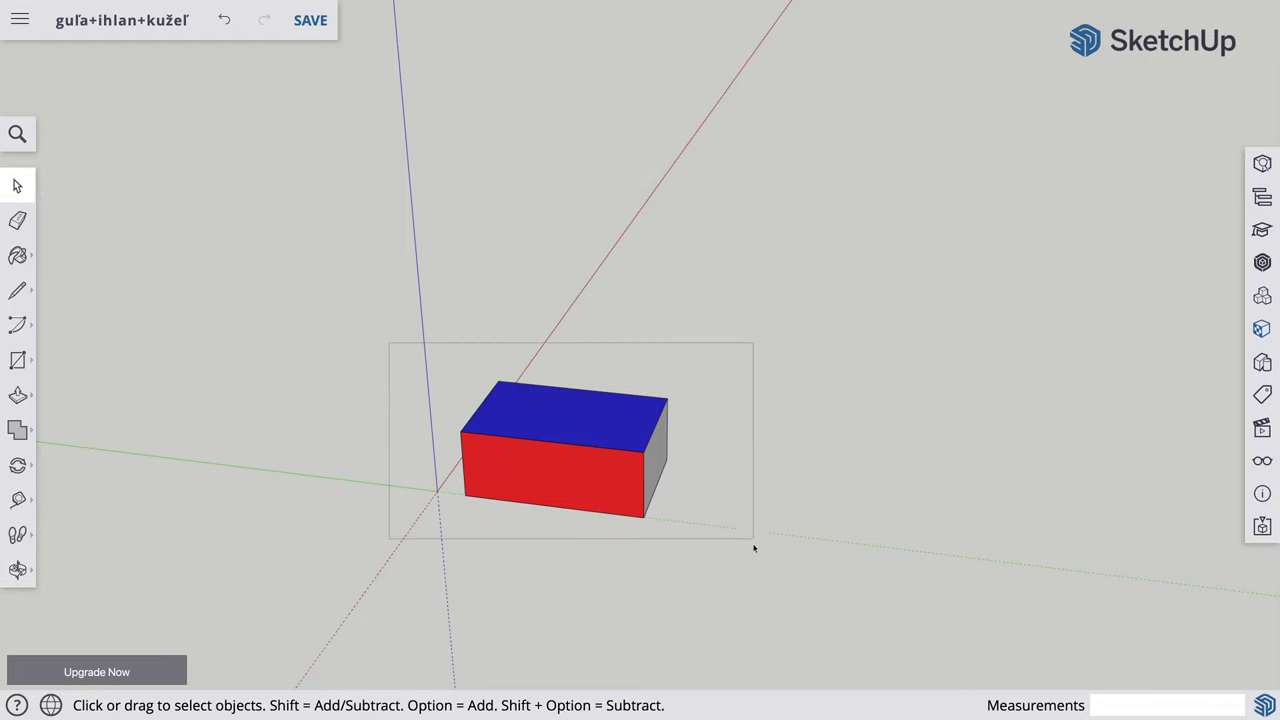
{"action": "right_click", "coordinate": [537, 470]}
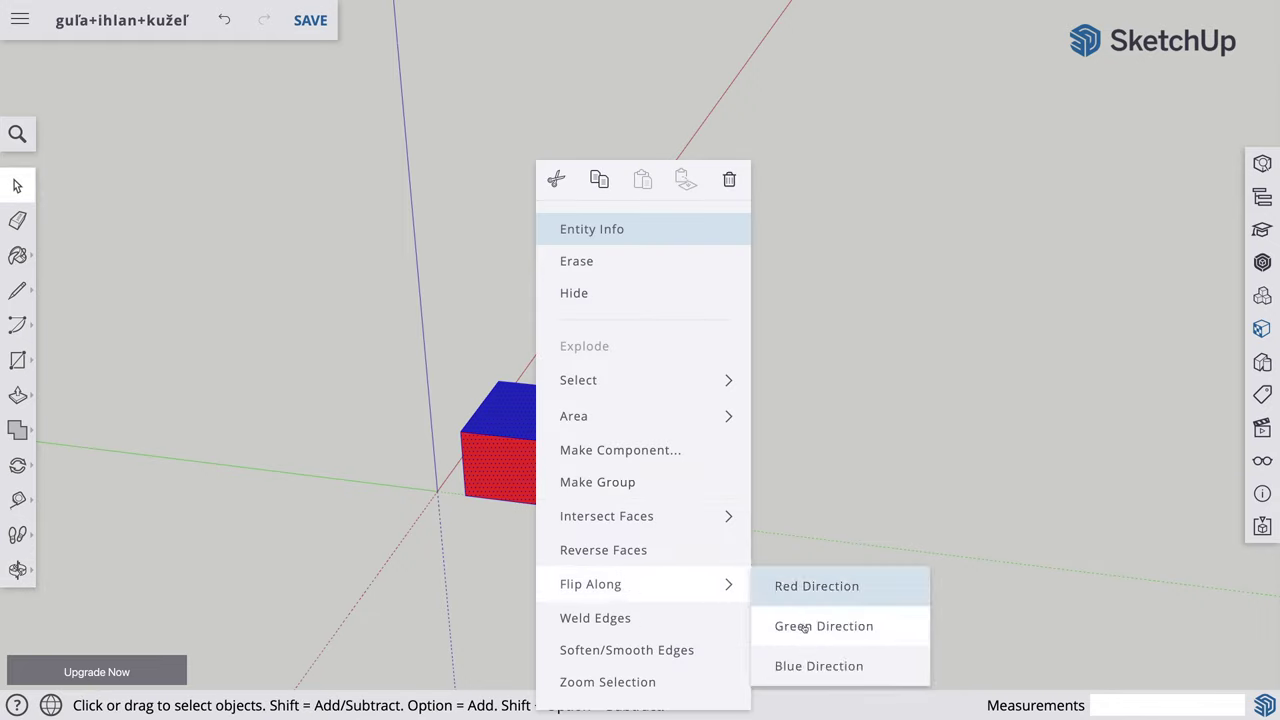
{"action": "left_click", "coordinate": [806, 598]}
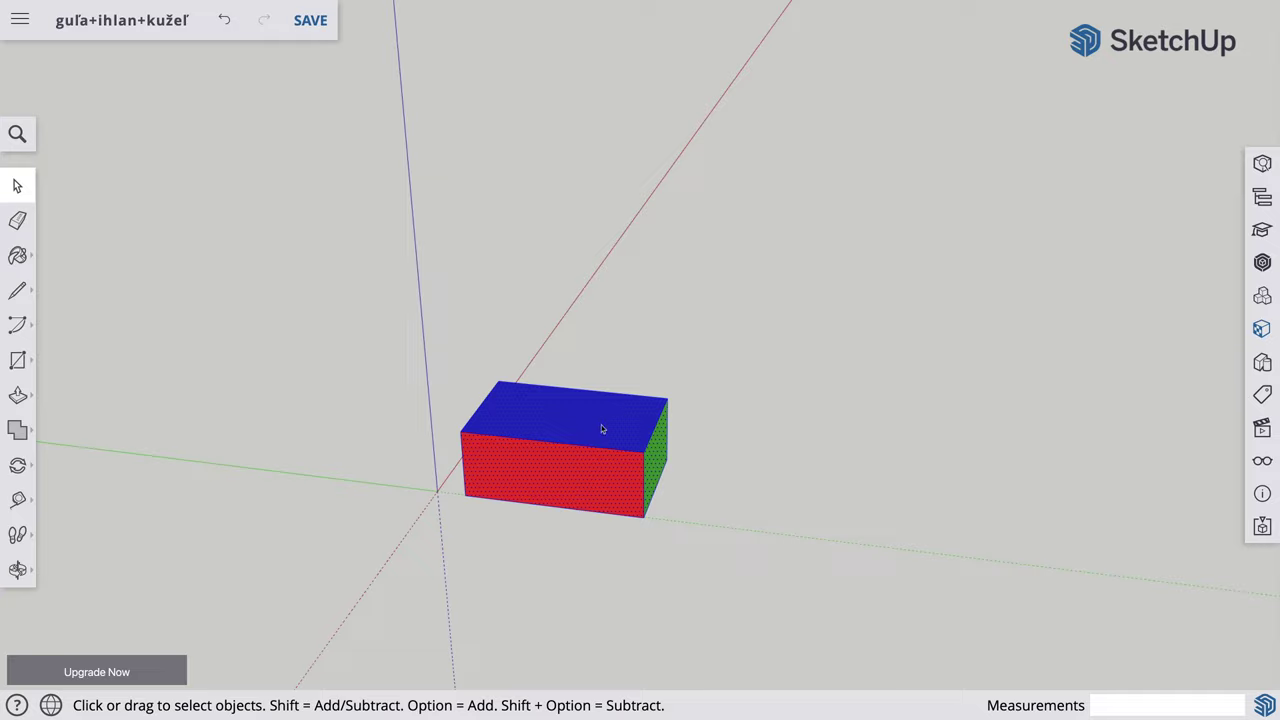
Flip the box along the blue axis and orbit beneath it to inspect
{"action": "right_click", "coordinate": [558, 414]}
{"action": "mouse_move", "coordinate": [611, 584]}
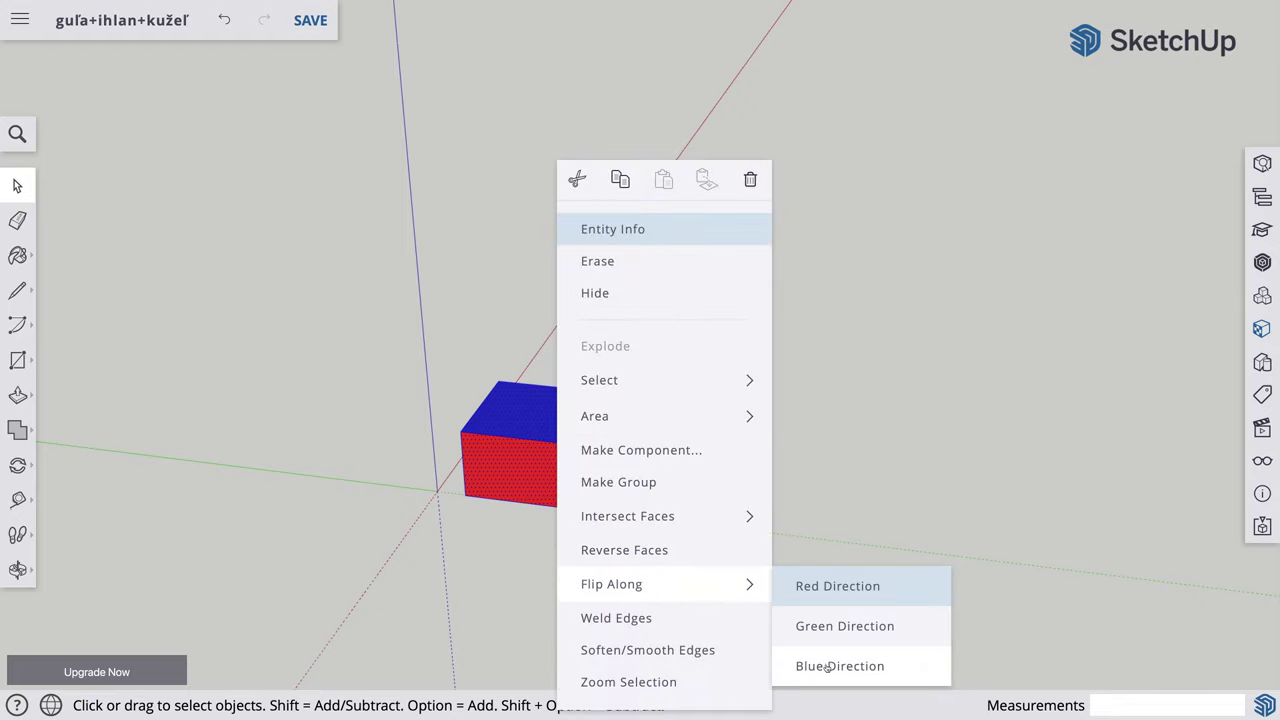
{"action": "left_click", "coordinate": [826, 666]}
{"action": "key", "text": "o"}
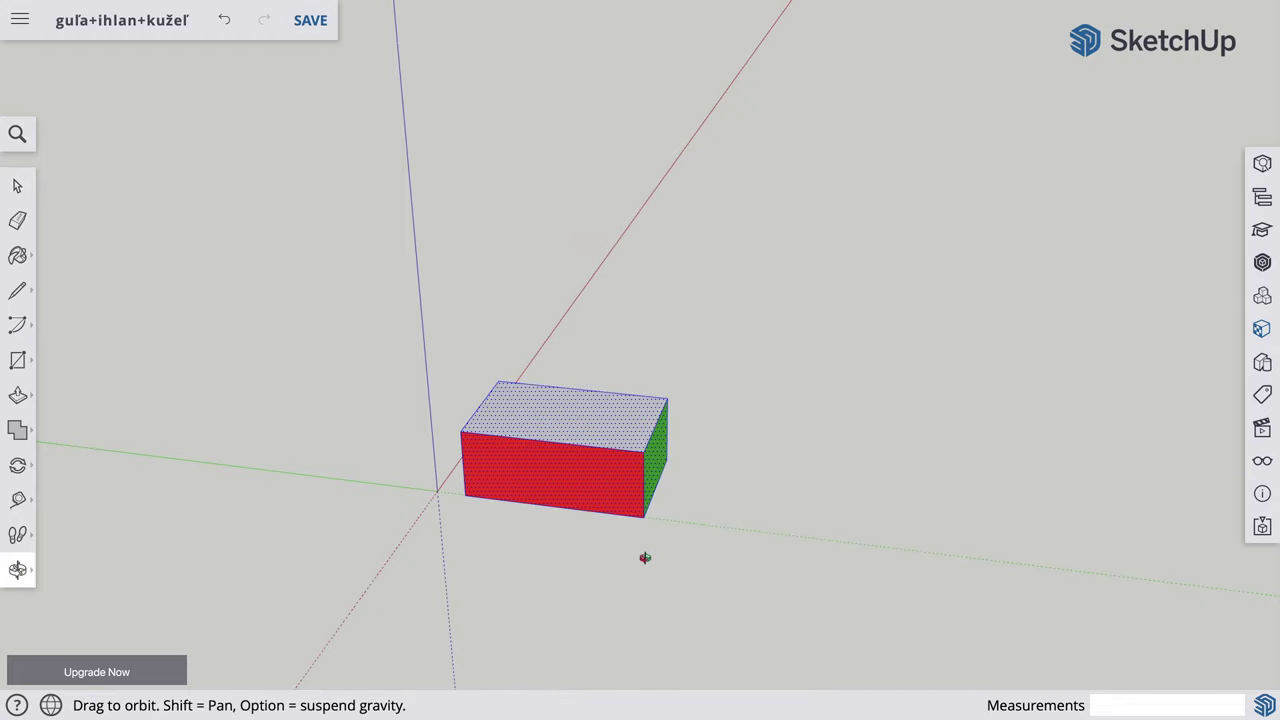
{"action": "mouse_move", "coordinate": [643, 557]}
{"action": "left_mouse_down"}
{"action": "mouse_move", "coordinate": [709, 91]}
{"action": "mouse_move", "coordinate": [688, 514]}
{"action": "left_mouse_up"}
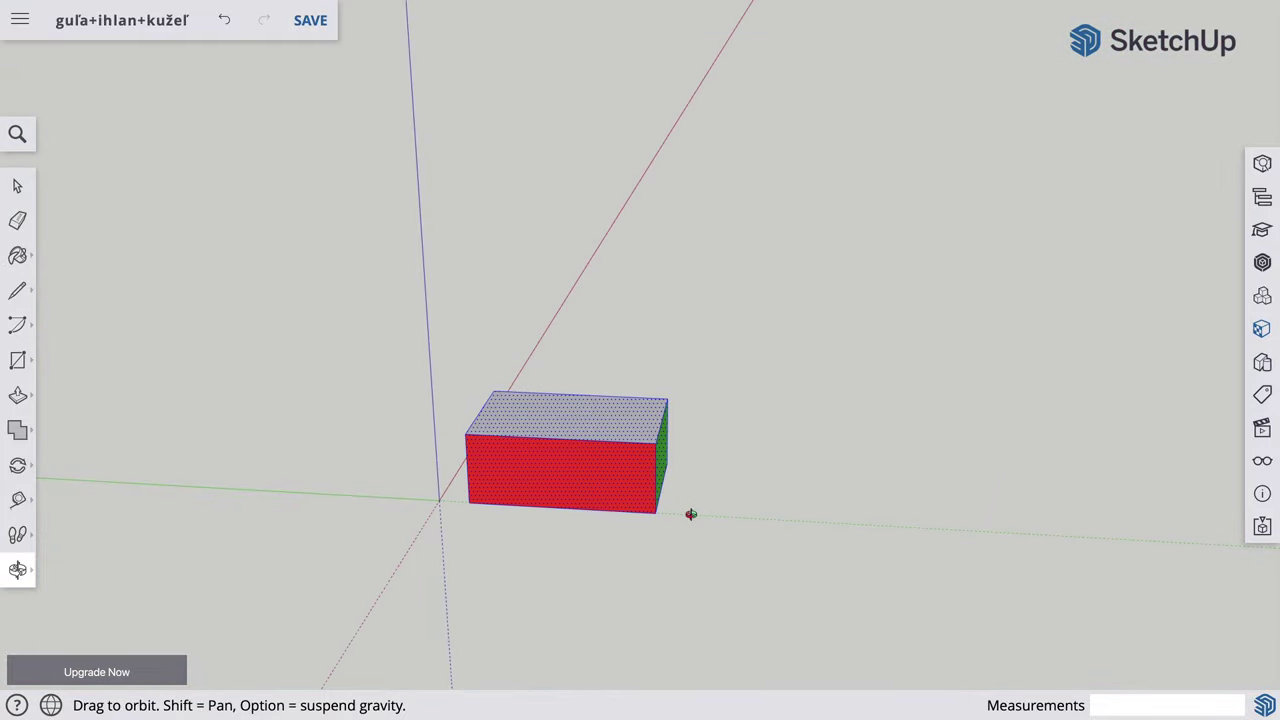
Exit orbit and flip the box again so its top is blue
{"action": "right_click", "coordinate": [568, 468]}
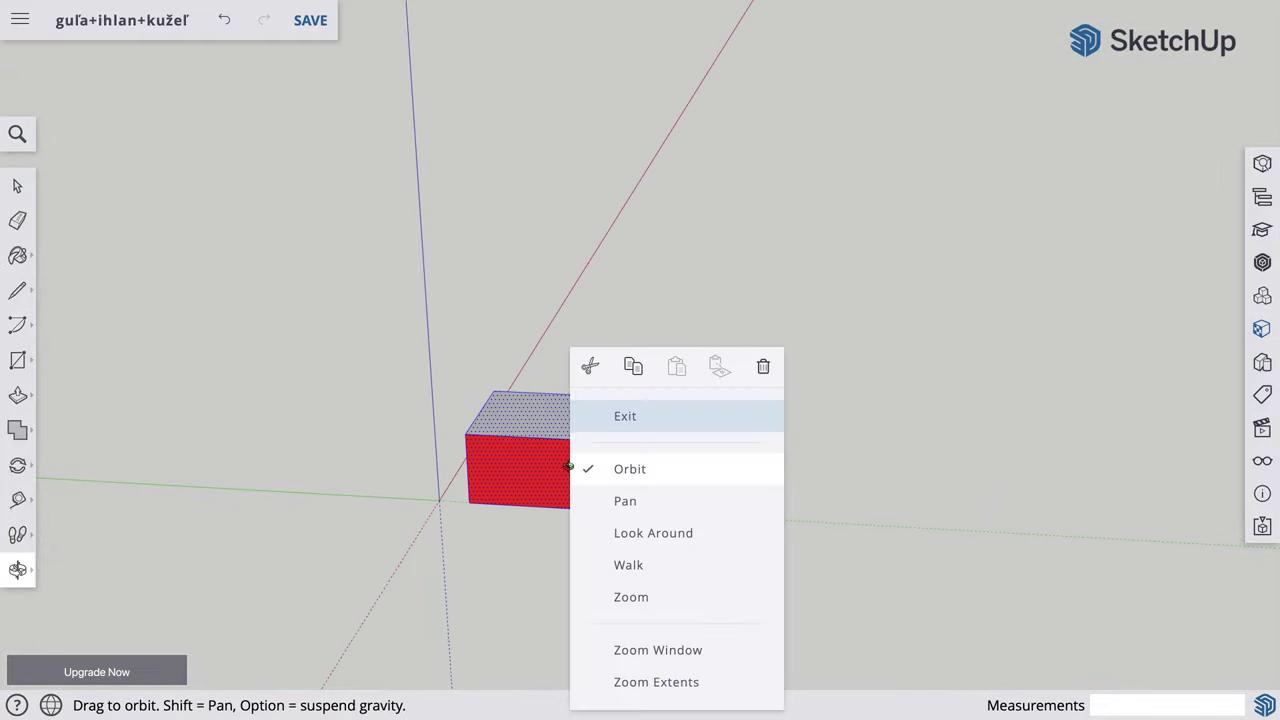
{"action": "left_click", "coordinate": [629, 420]}
{"action": "right_click", "coordinate": [565, 462]}
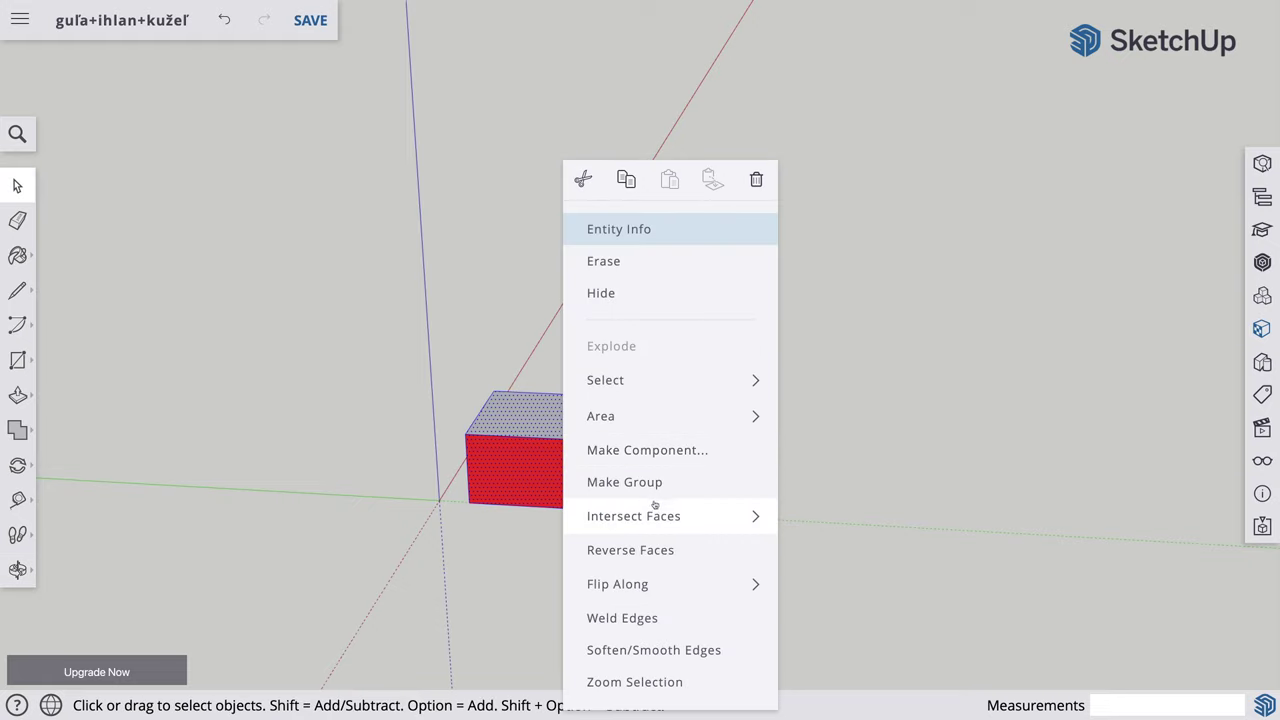
{"action": "mouse_move", "coordinate": [670, 584]}
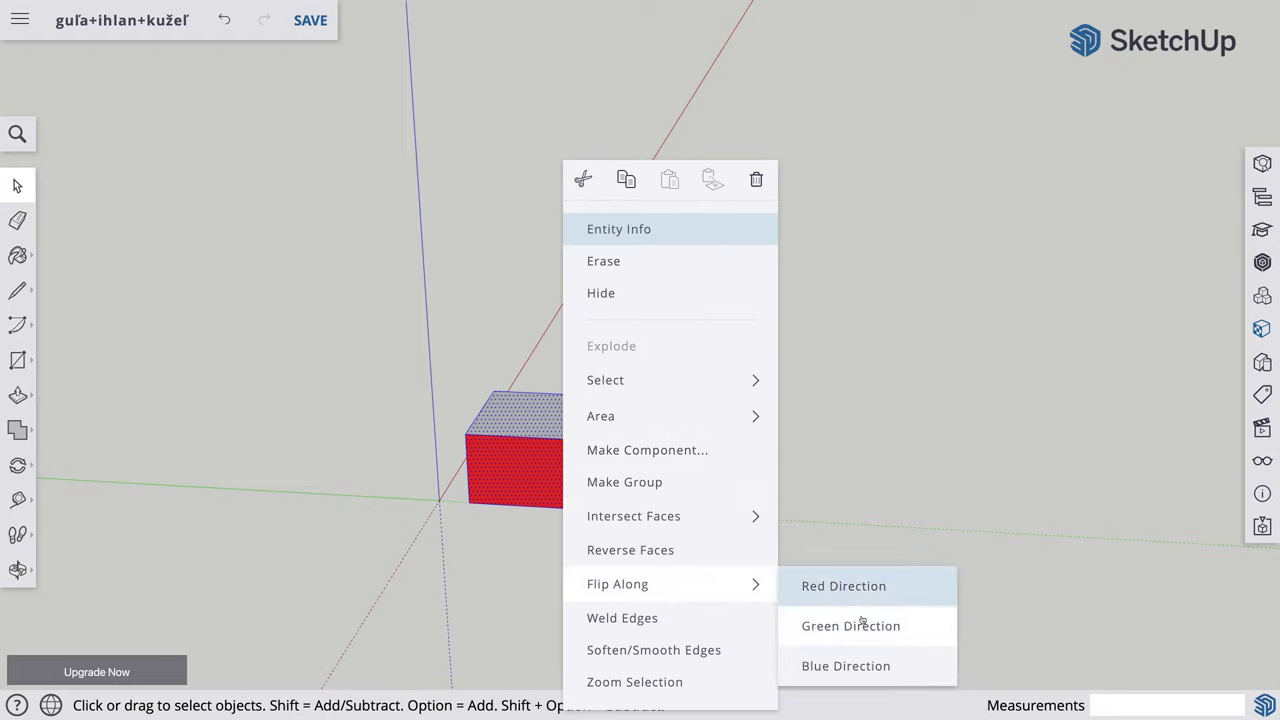
{"action": "left_click", "coordinate": [851, 667]}
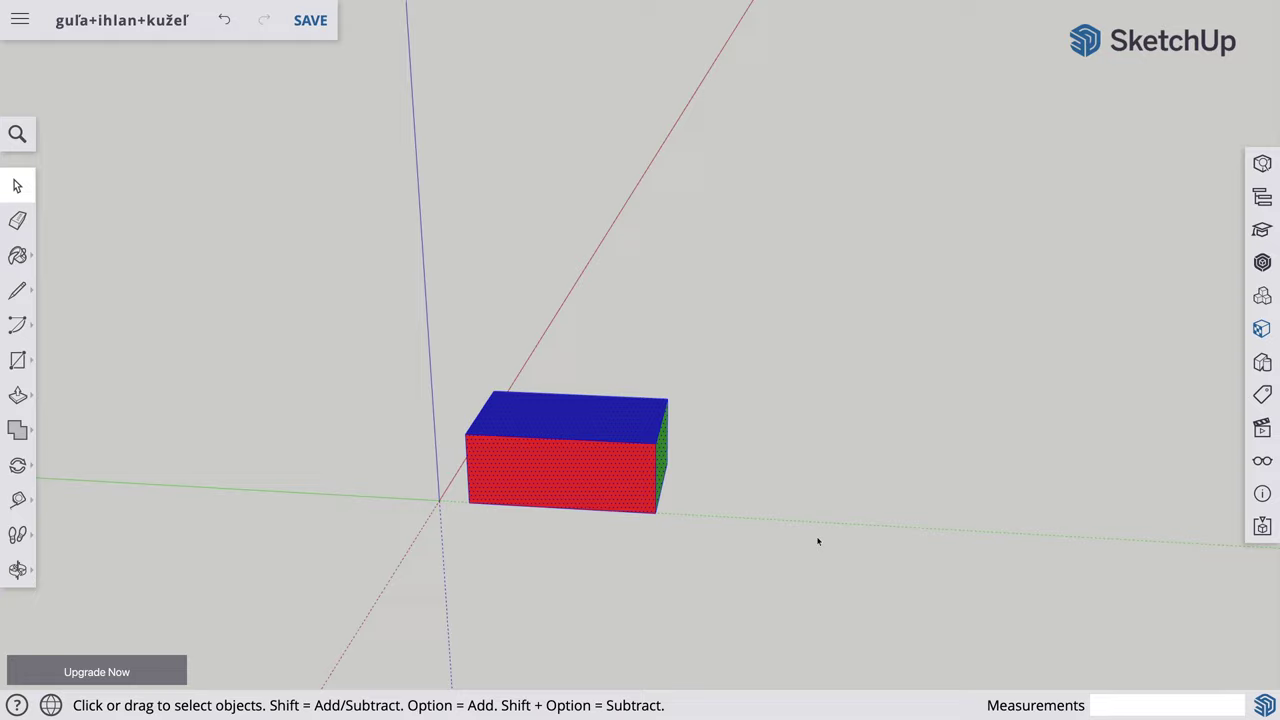